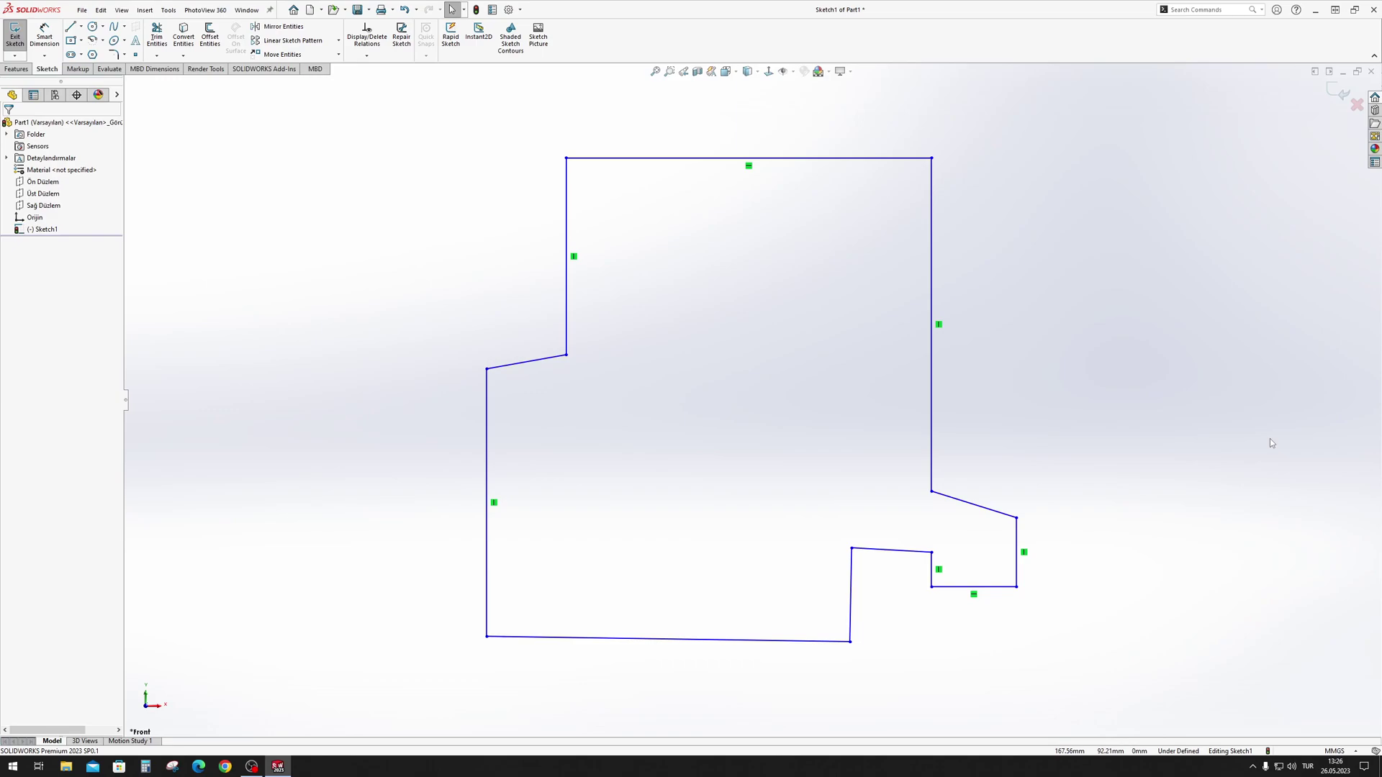
# Activate Smart Dimension on the finished irregular outline
pyautogui.press('d')
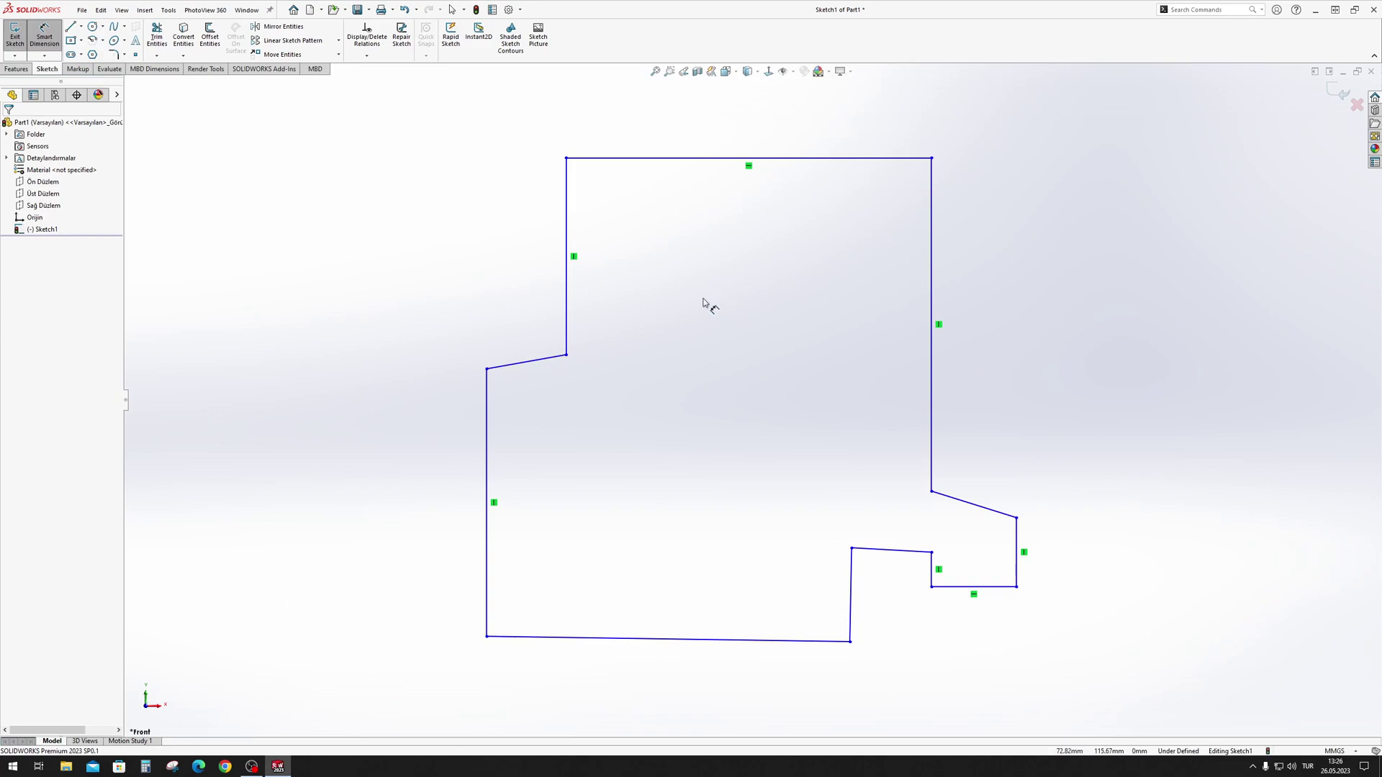
# Delete the vertical and horizontal relations on the left, top, right and bottom lines
pyautogui.press('Escape')
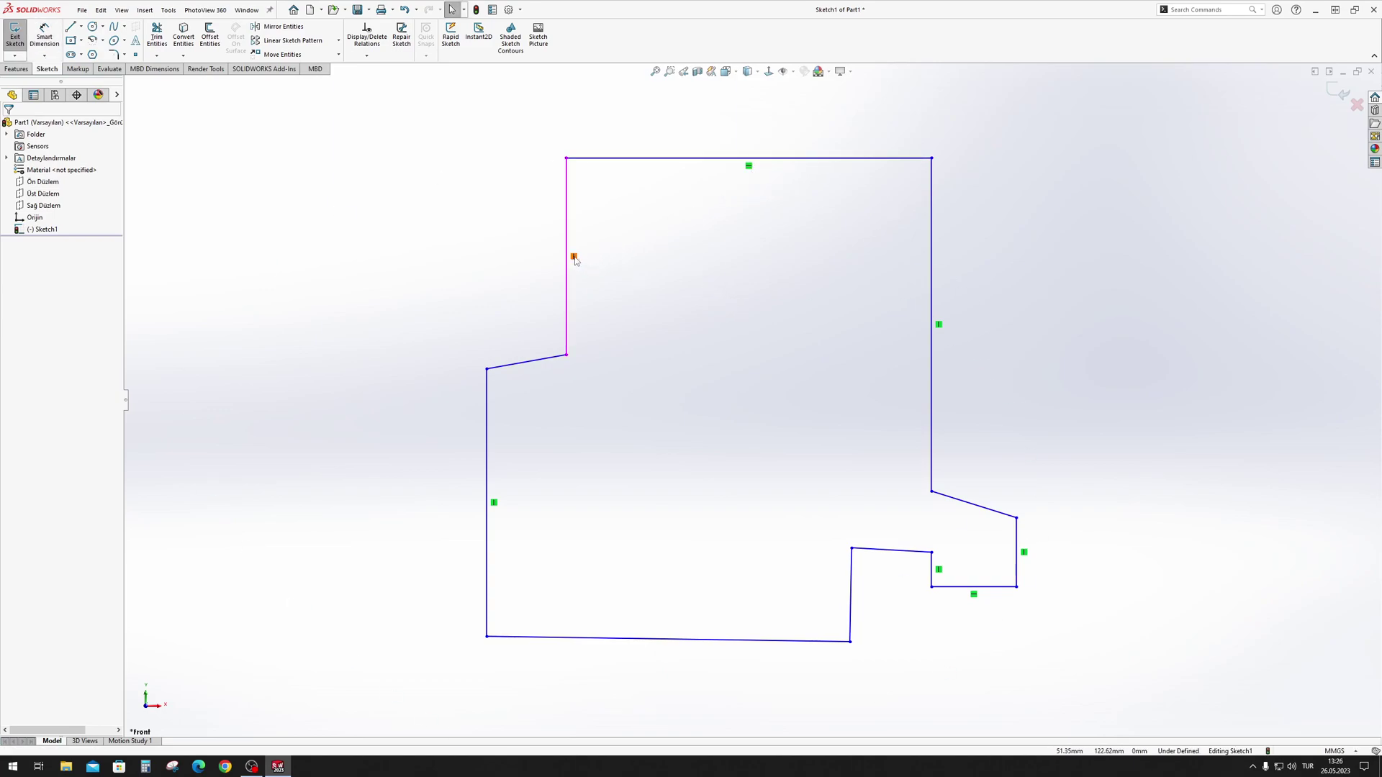
pyautogui.click(575, 257)
pyautogui.press('Delete')
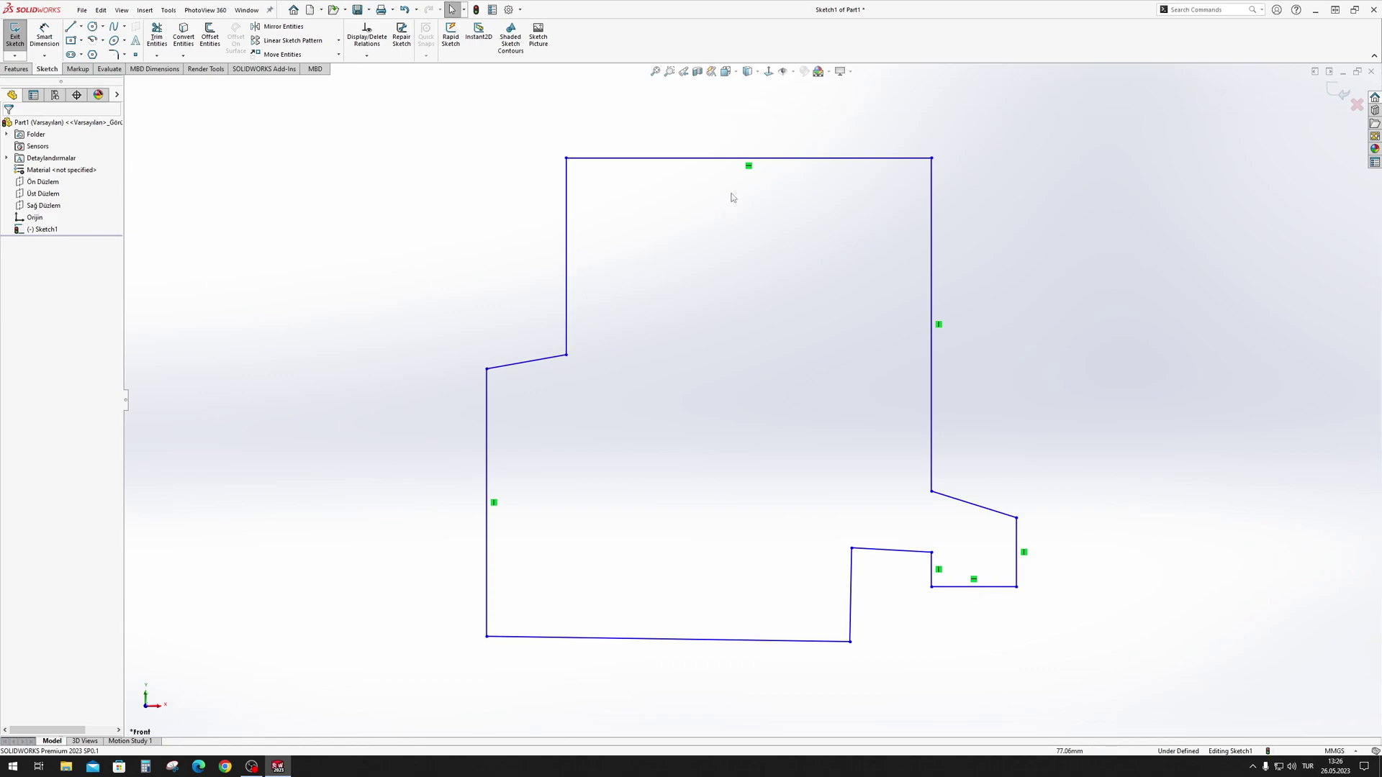
pyautogui.click(749, 166)
pyautogui.press('Delete')
pyautogui.click(939, 324)
pyautogui.press('Delete')
pyautogui.click(494, 502)
pyautogui.press('Delete')
pyautogui.click(973, 579)
pyautogui.press('Delete')
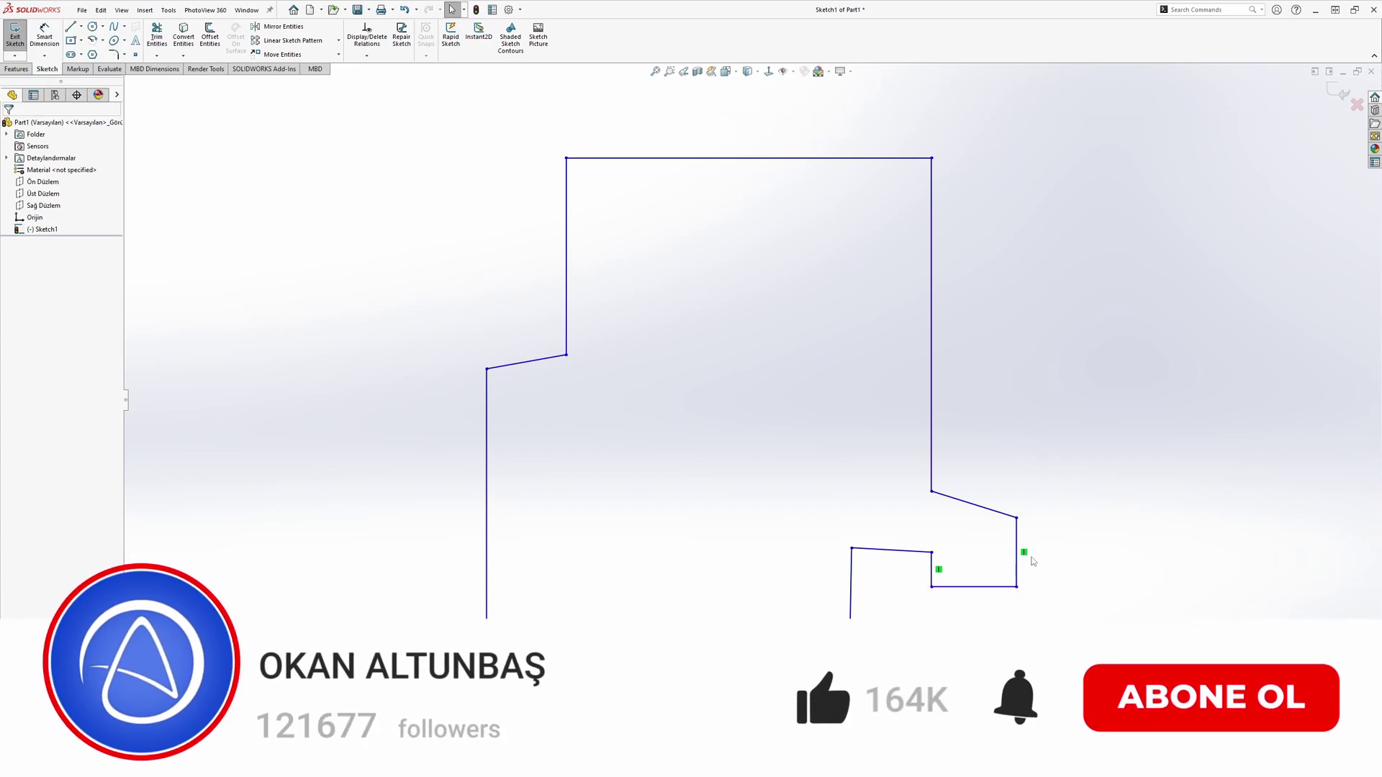
pyautogui.press('Delete')
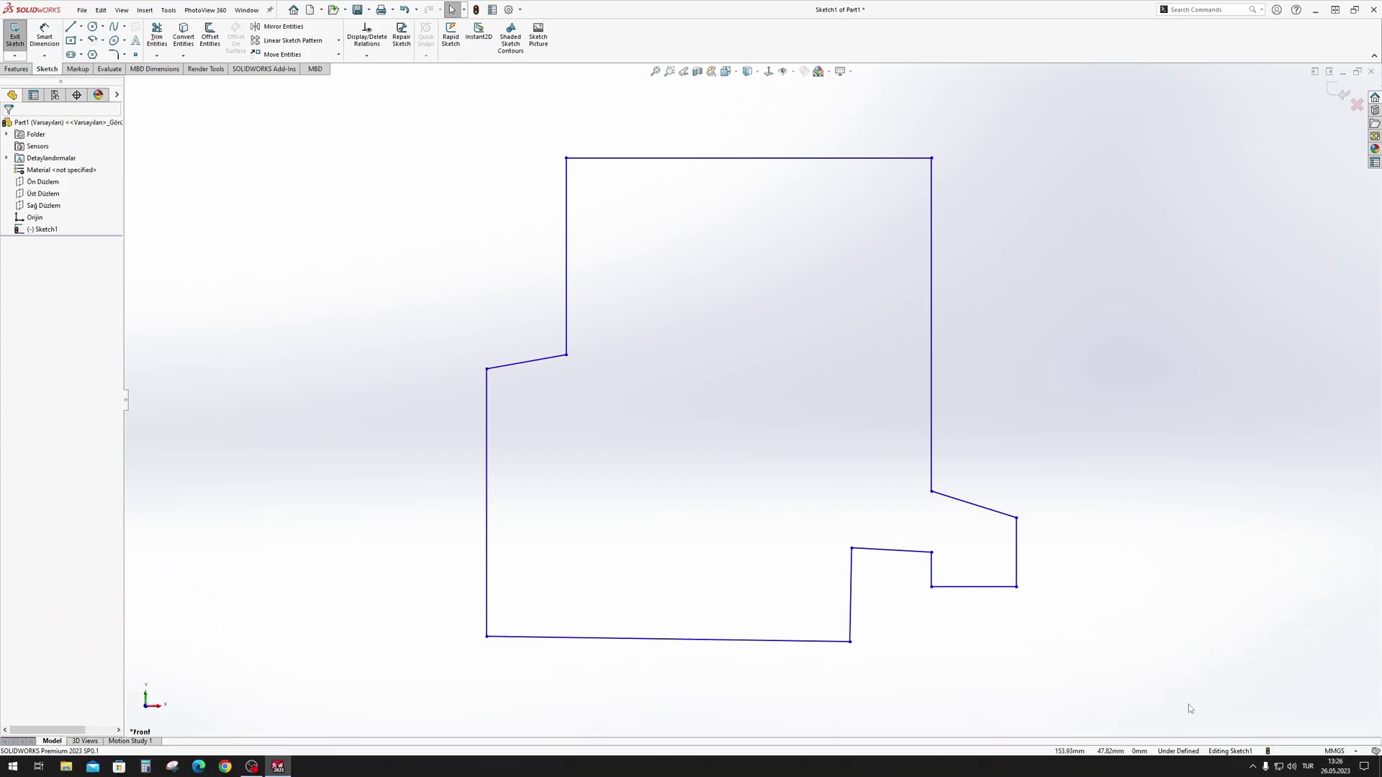
# Dimension the right vertical line to 150 mm, letting the outline stretch
pyautogui.press('d')
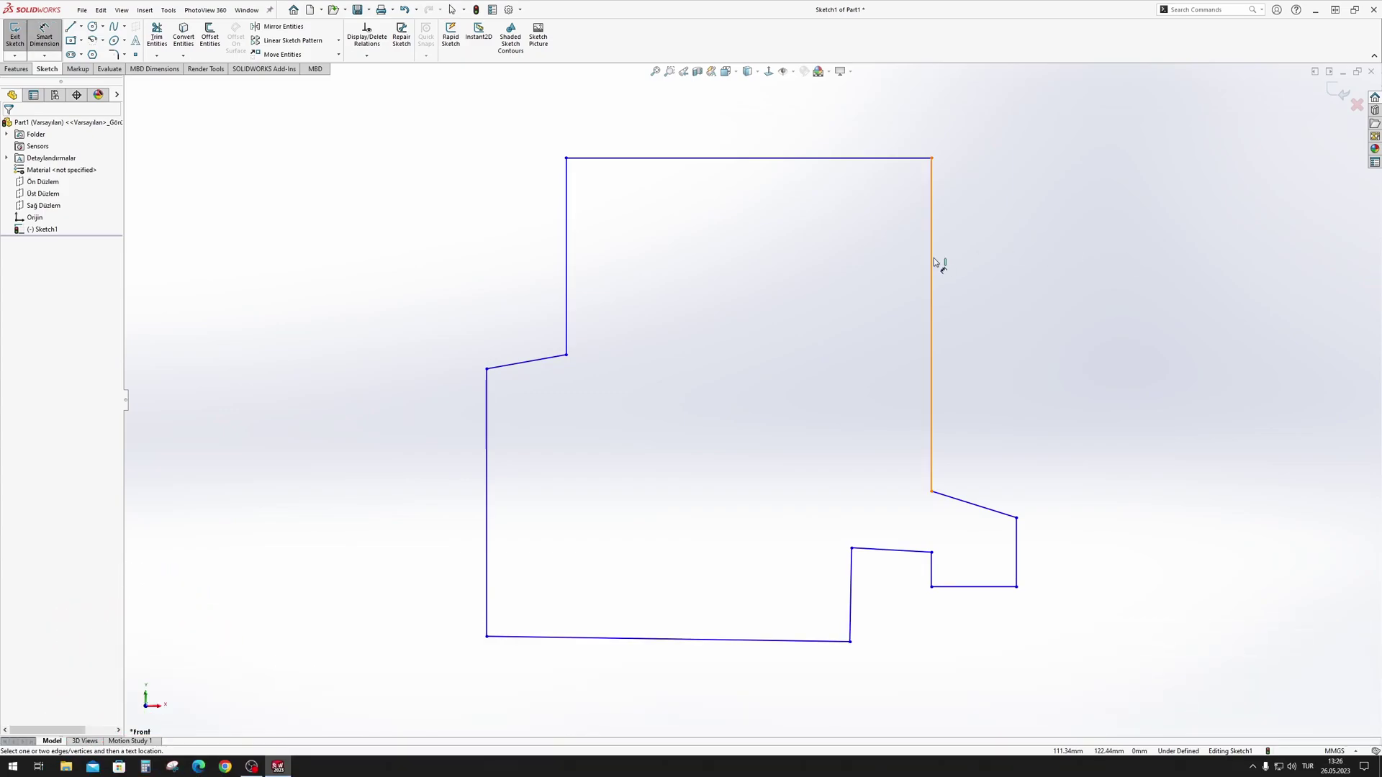
pyautogui.click(932, 257)
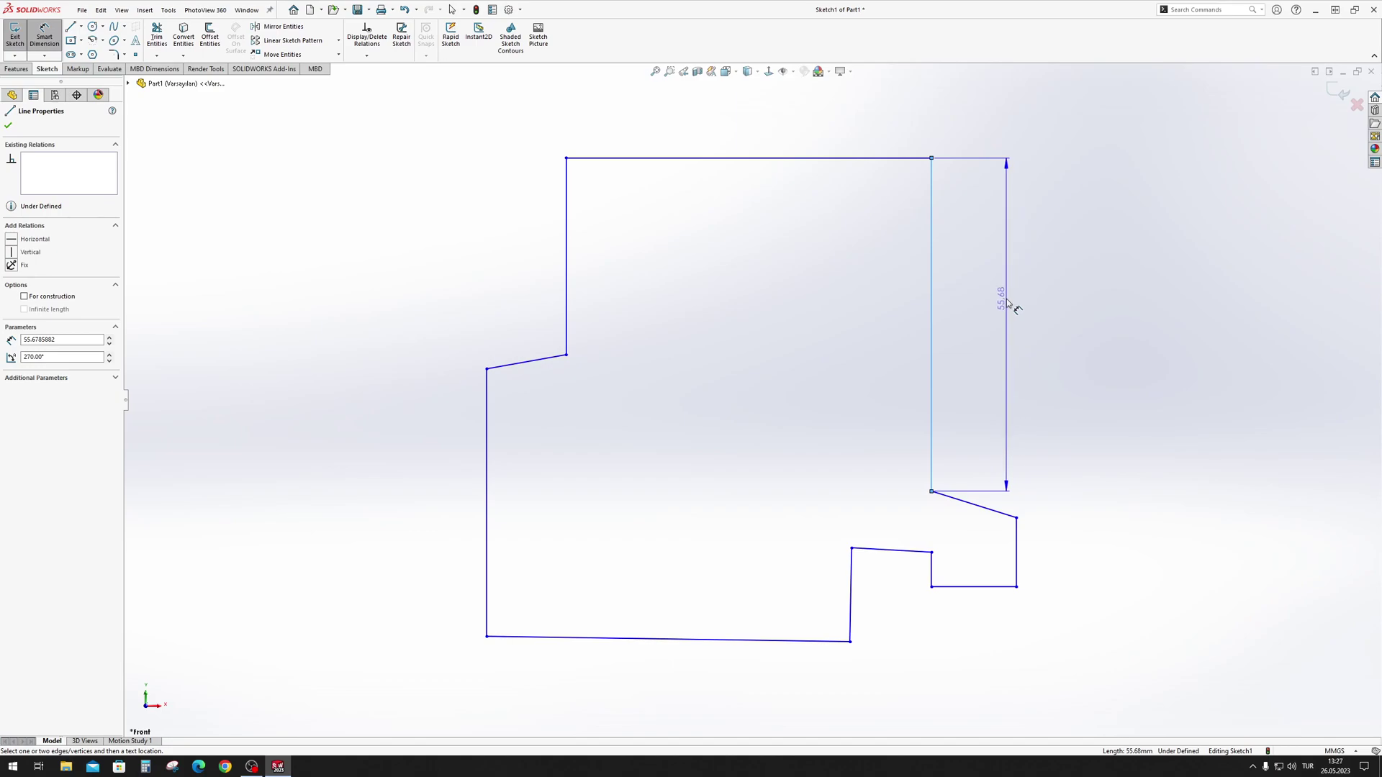
pyautogui.click(1009, 305)
pyautogui.write('150')
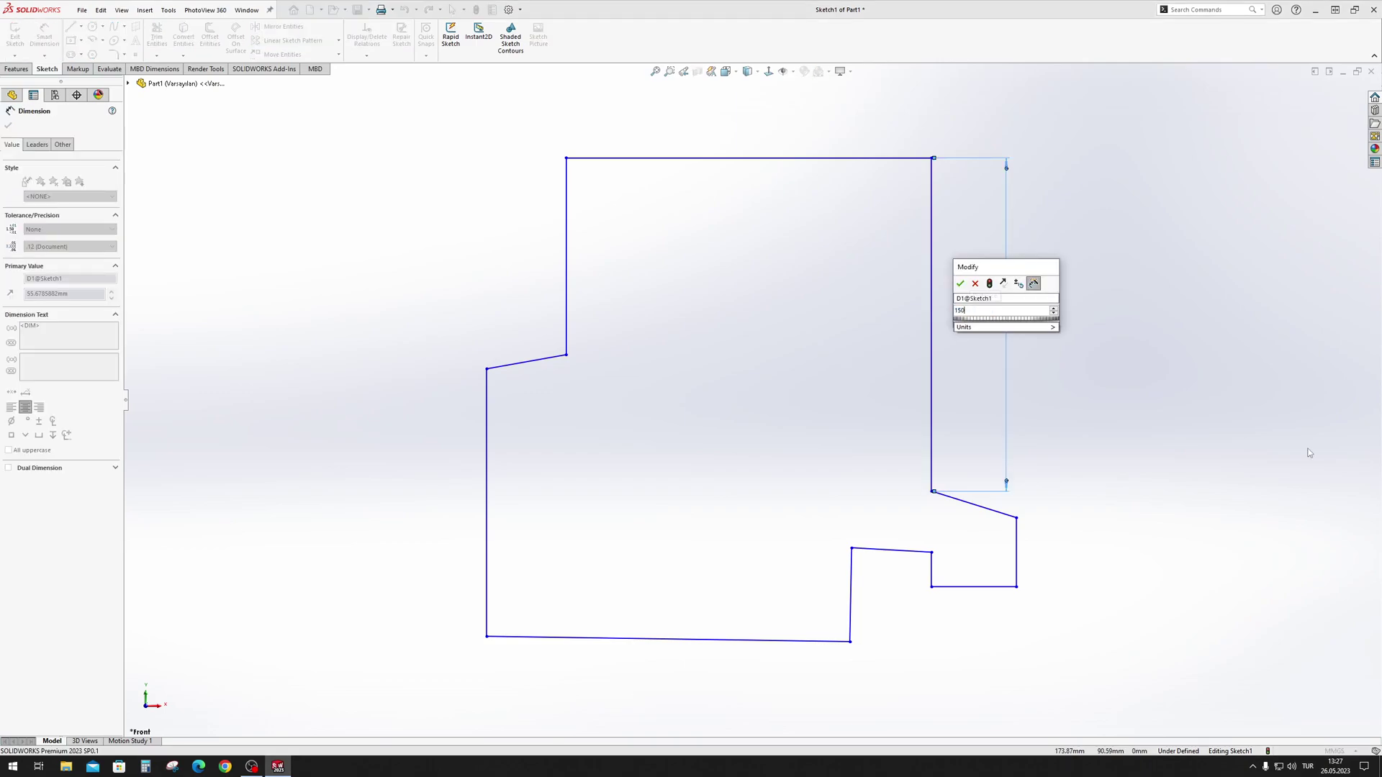
pyautogui.press('Return')
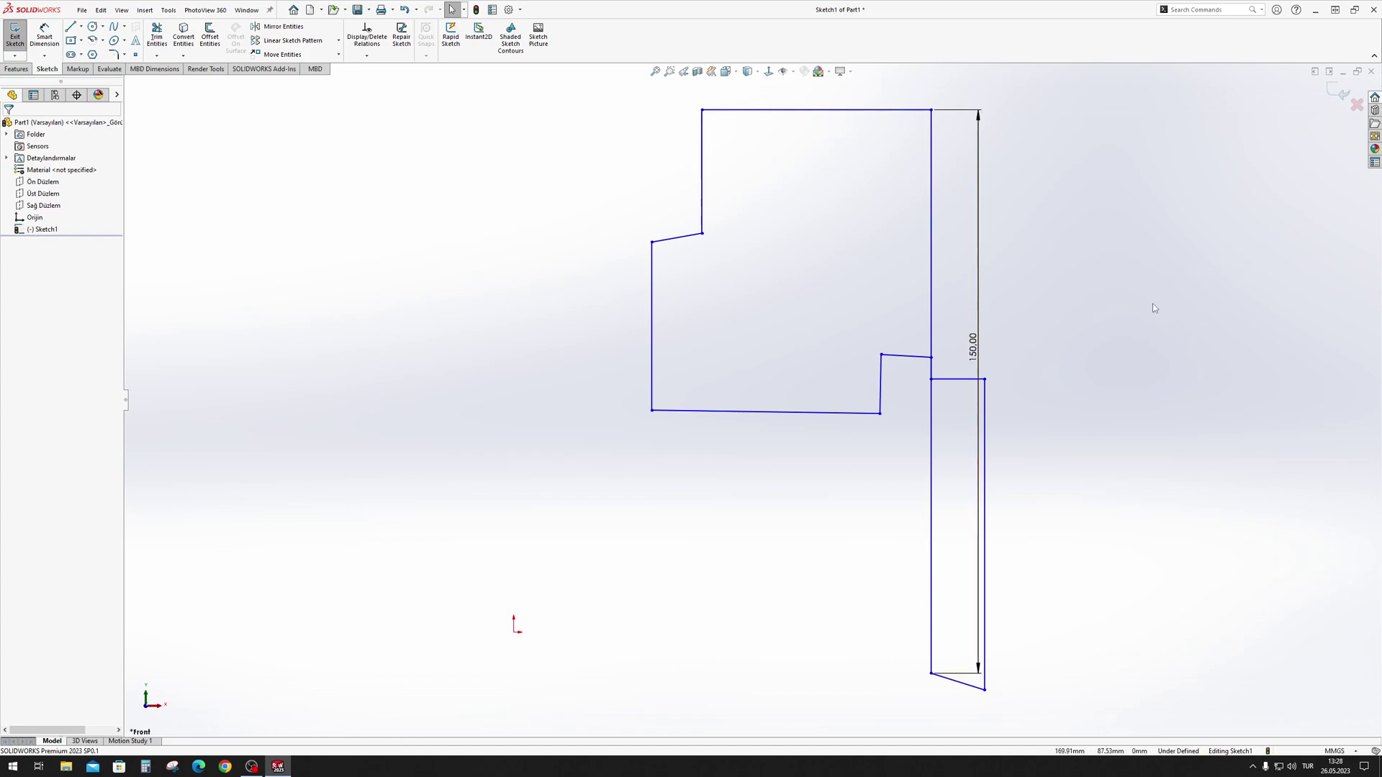
pyautogui.hotkey('ctrl', 'a')
# Delete the entire selected outline sketch
pyautogui.press('Delete')
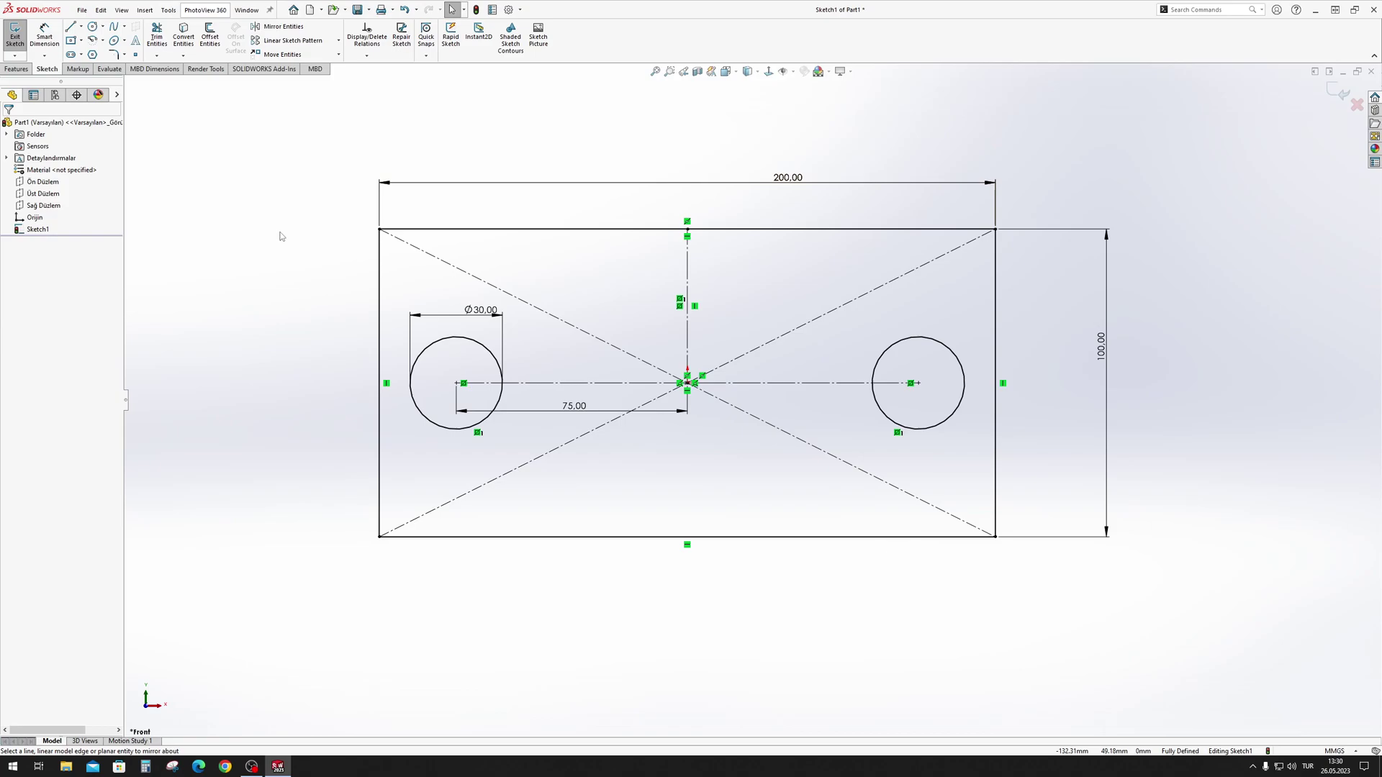
# Inspect relations of the top edge, left circle centre and centreline, locating Horizontal16
pyautogui.click(996, 229)
pyautogui.press('Escape')
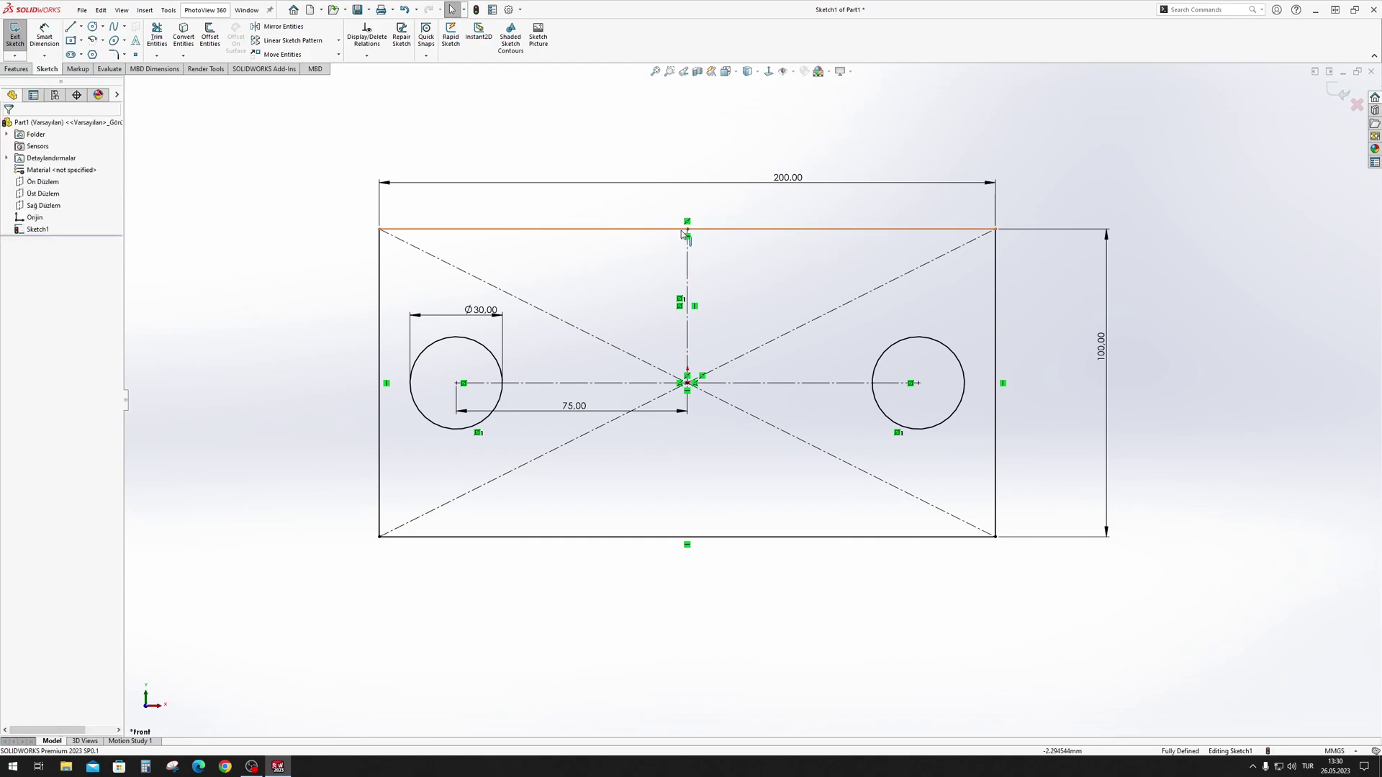
pyautogui.click(687, 229)
pyautogui.click(524, 230)
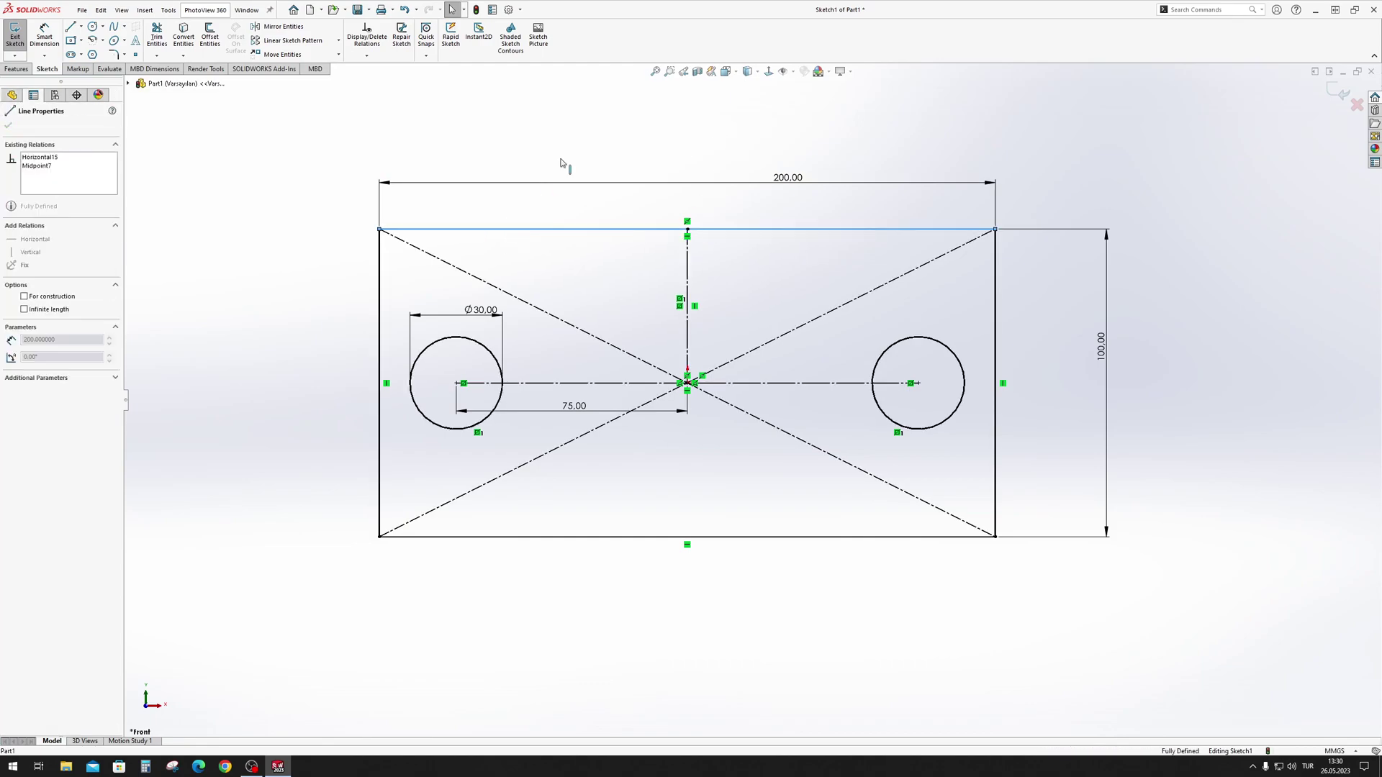
pyautogui.click(456, 383)
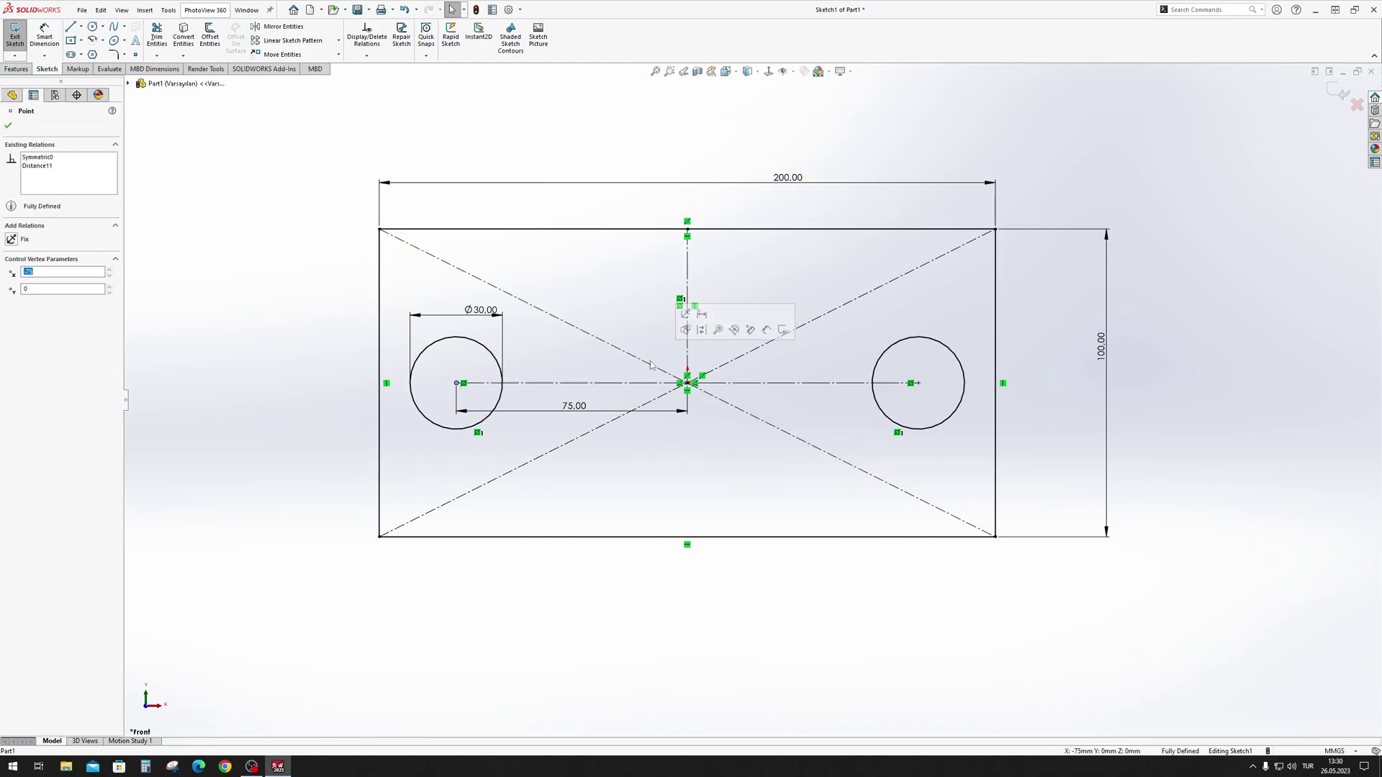
pyautogui.click(1286, 330)
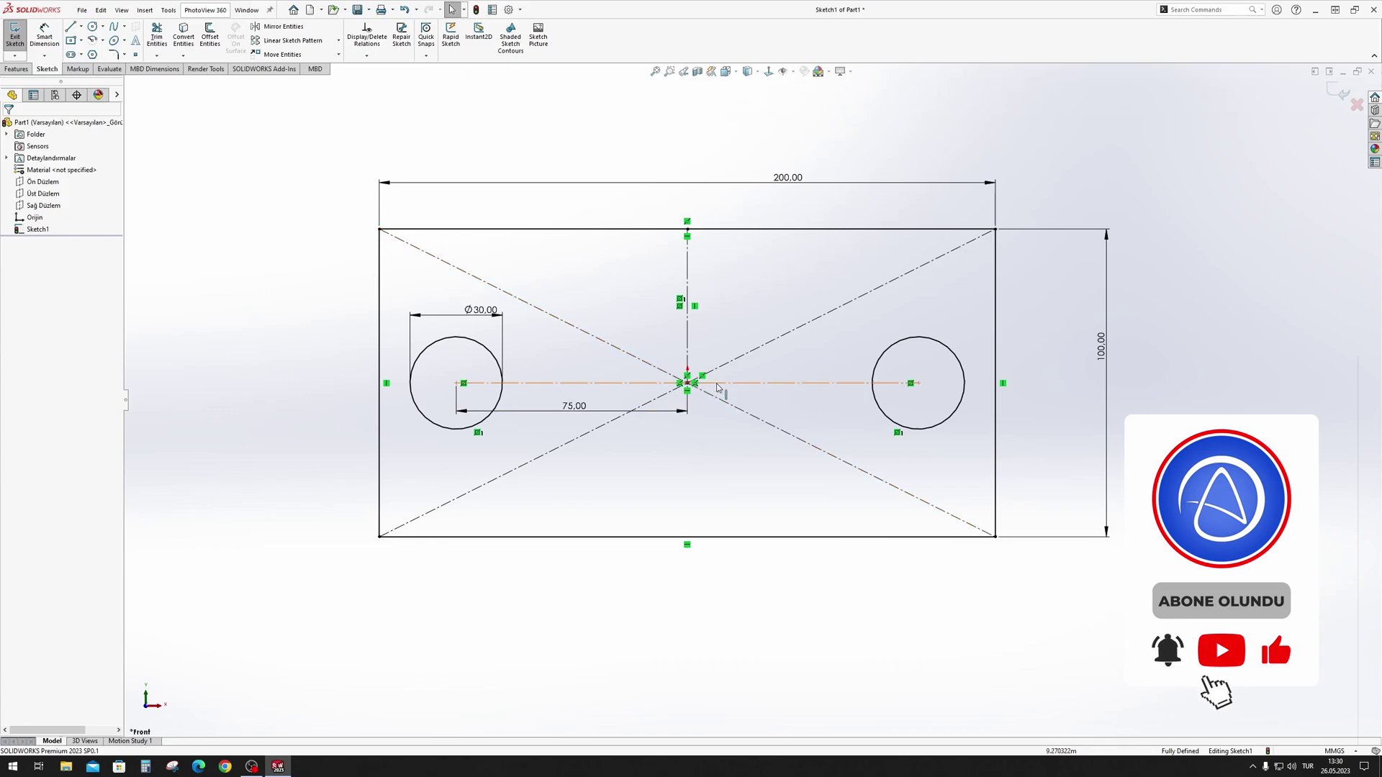
pyautogui.click(693, 387)
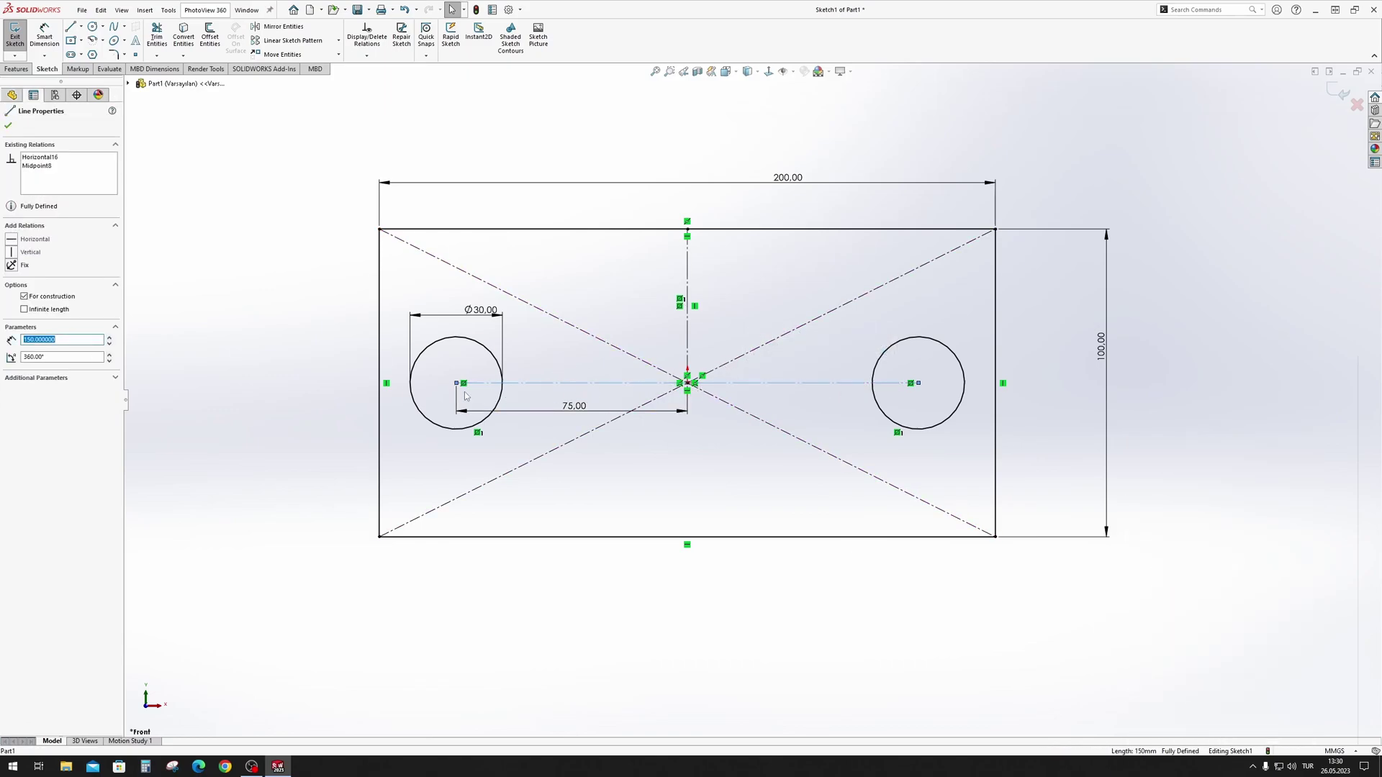
pyautogui.click(40, 157)
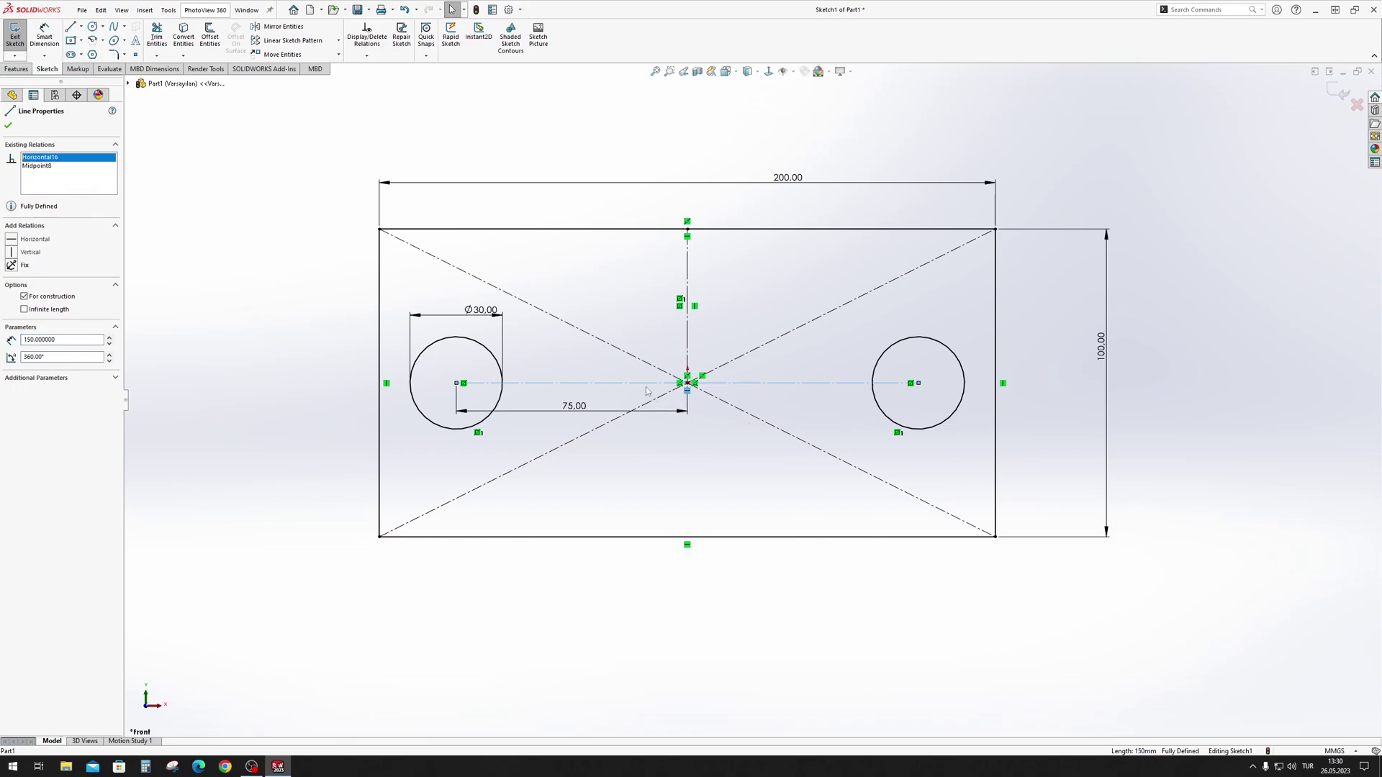
# Delete the left edge's vertical relation and the bottom edge's horizontal relation
pyautogui.press('Escape')
pyautogui.click(688, 545)
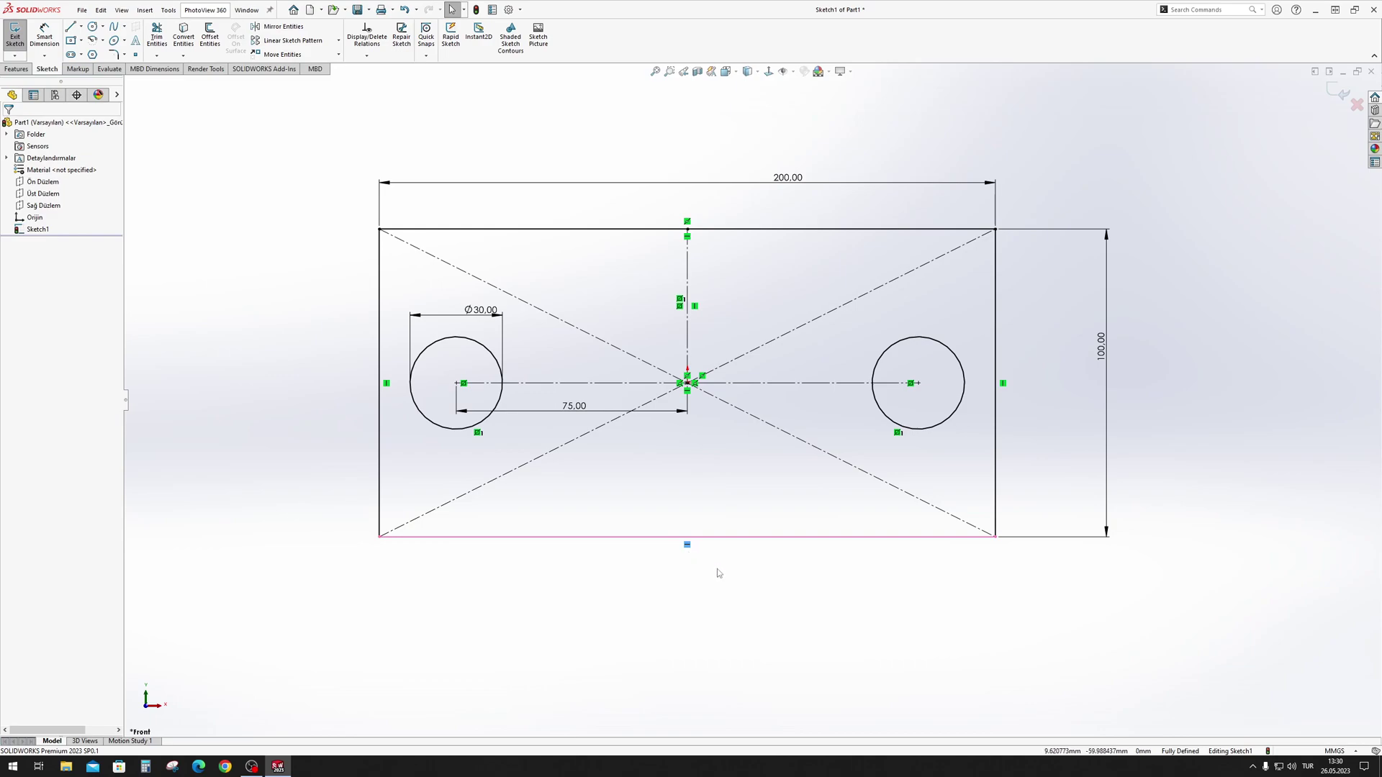
pyautogui.click(387, 385)
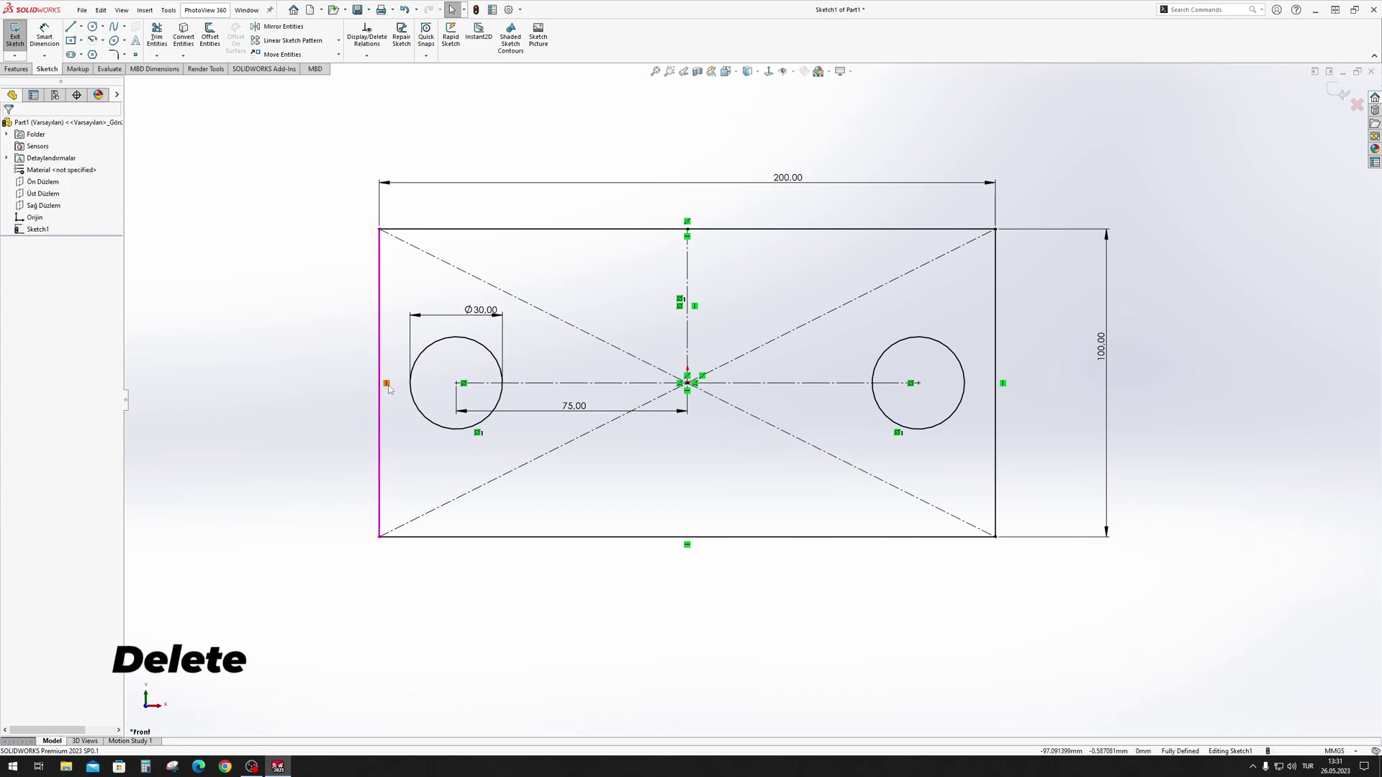
pyautogui.press('Delete')
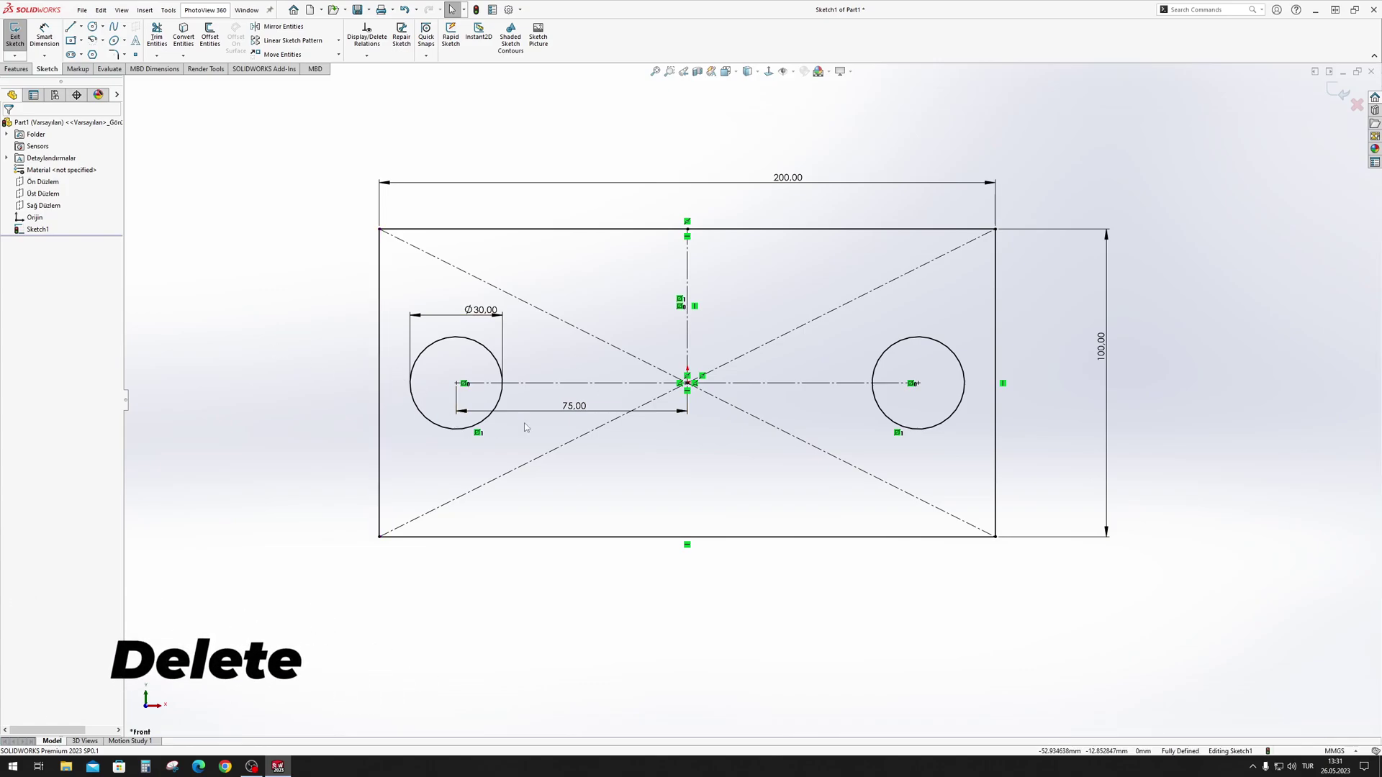
pyautogui.click(688, 545)
pyautogui.press('Delete')
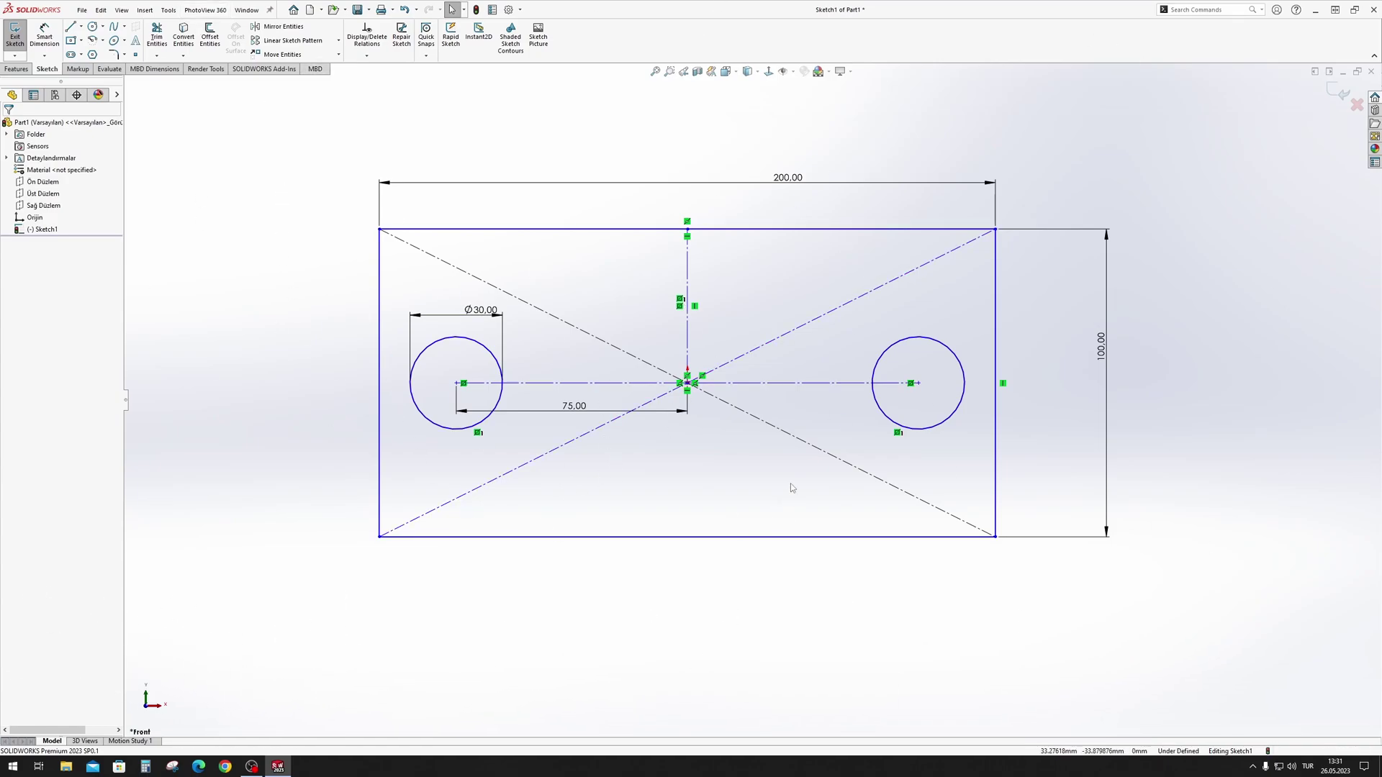
pyautogui.press('d')
pyautogui.click(742, 536)
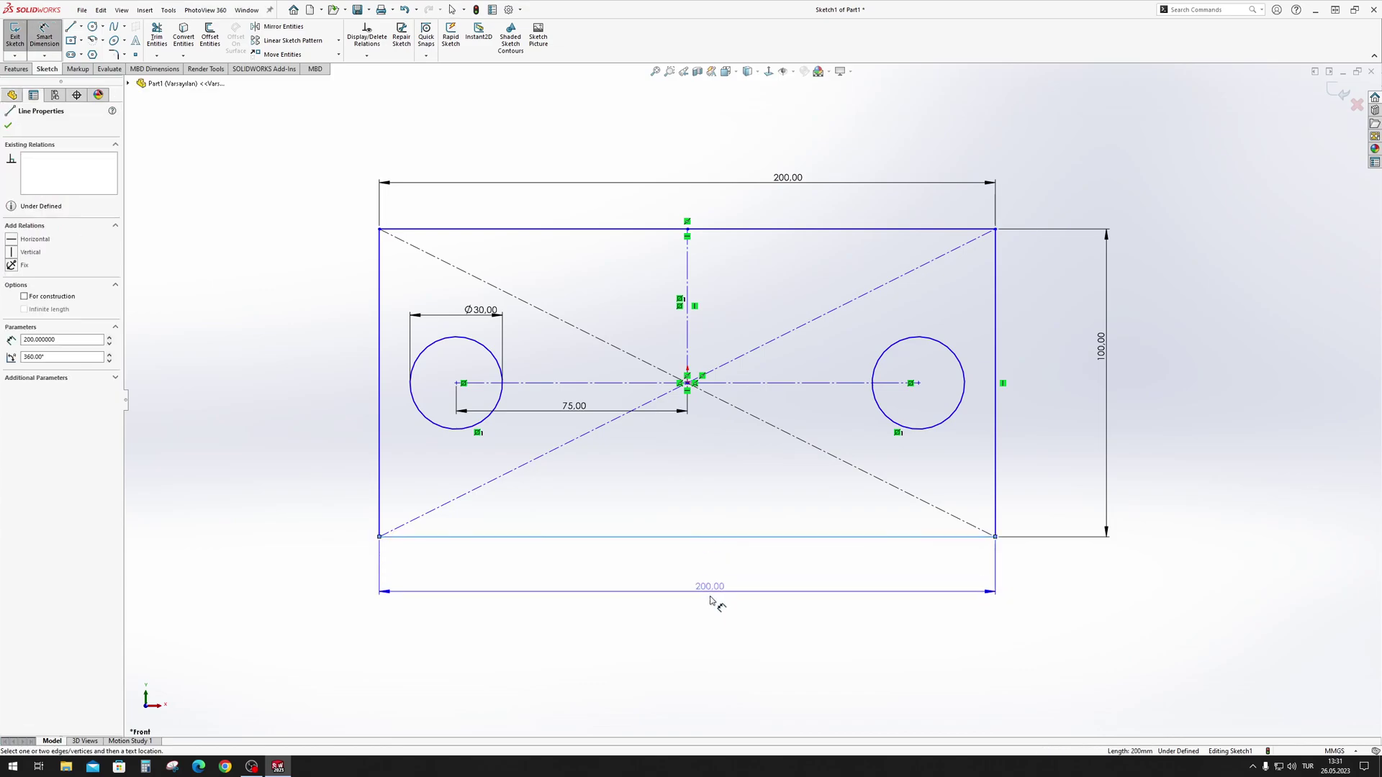
pyautogui.click(720, 588)
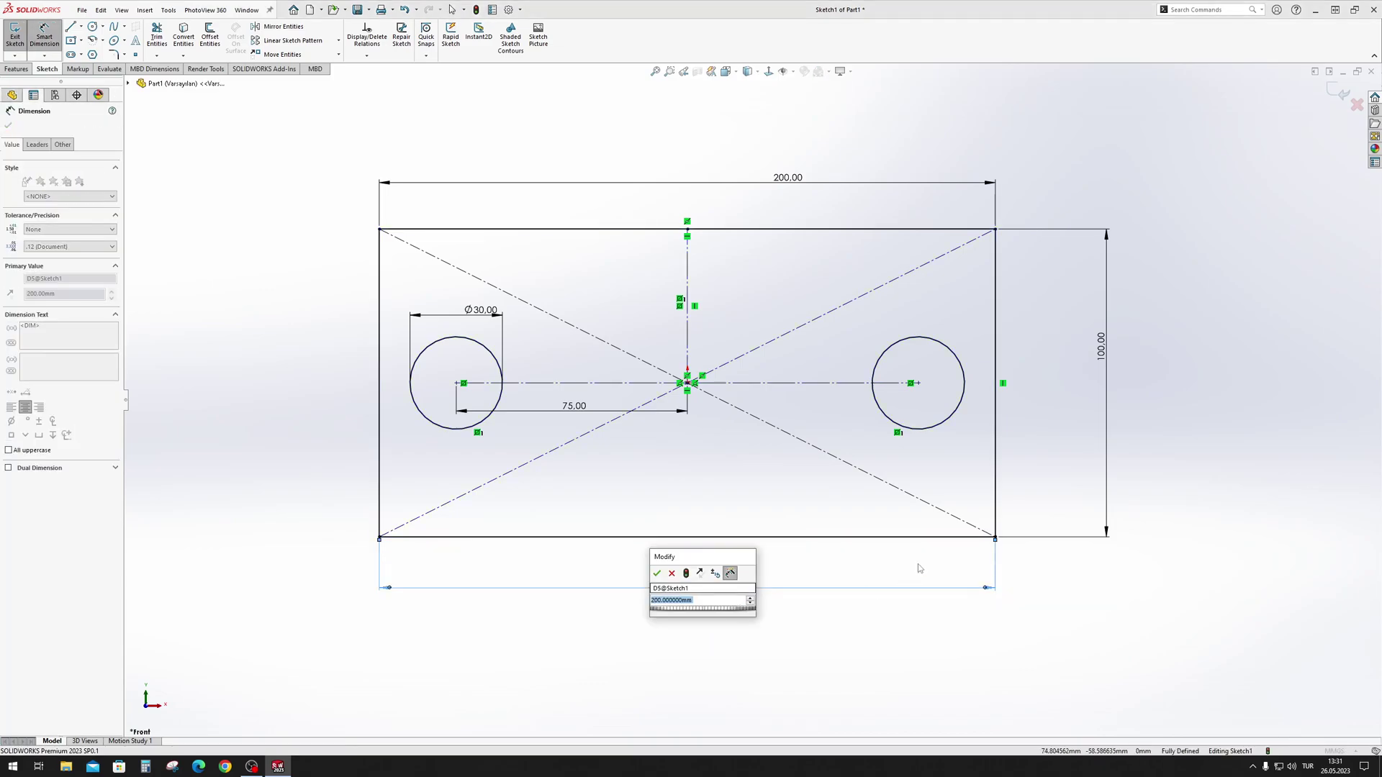
pyautogui.click(656, 573)
pyautogui.press('Escape')
pyautogui.press('d')
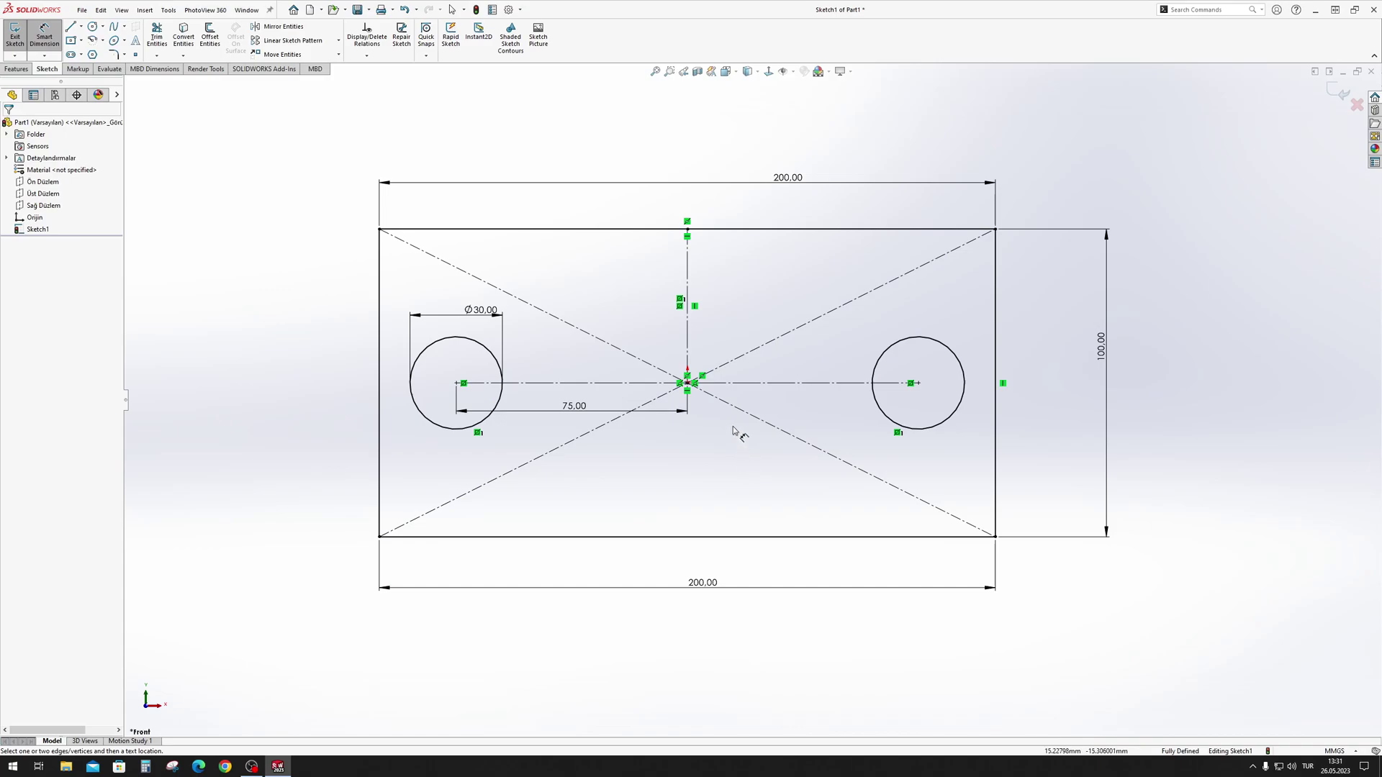
pyautogui.press('Escape')
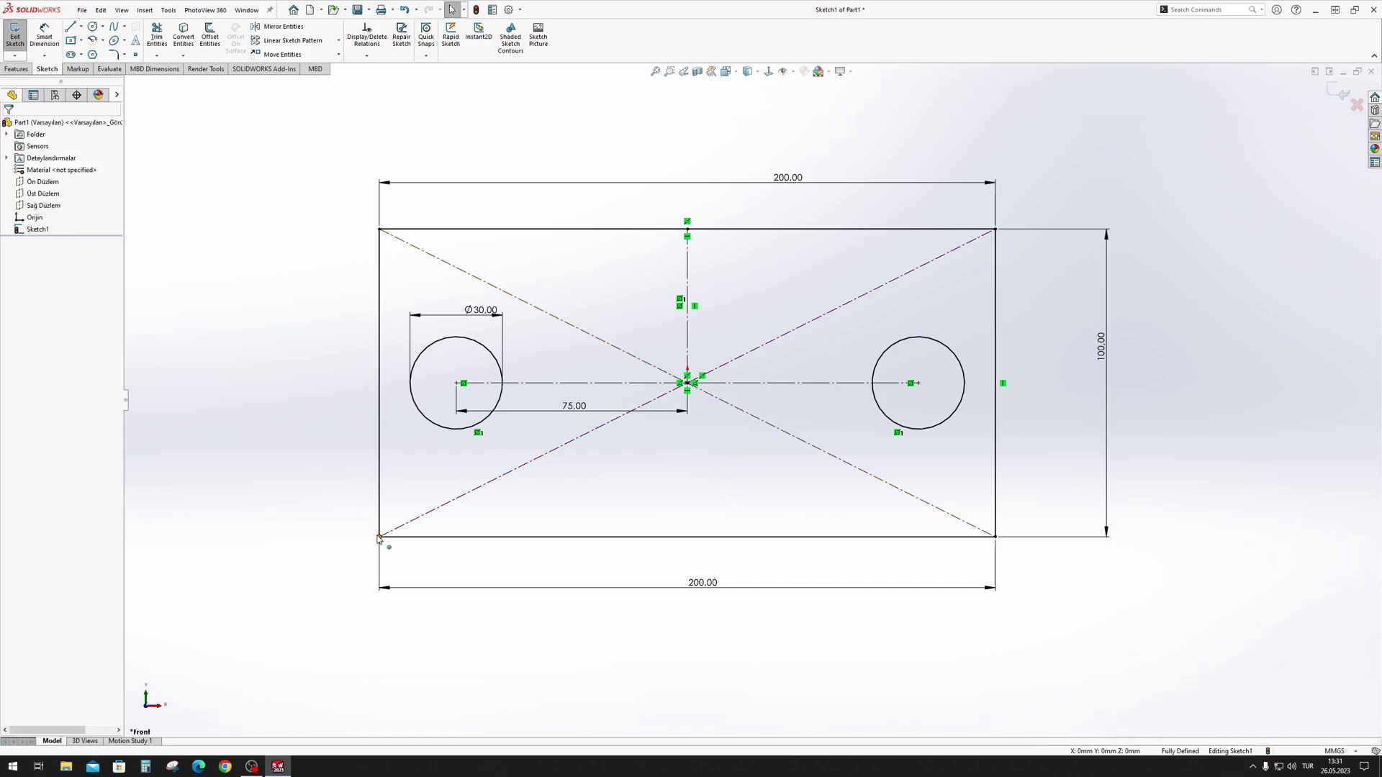
pyautogui.click(380, 537)
pyautogui.press('Escape')
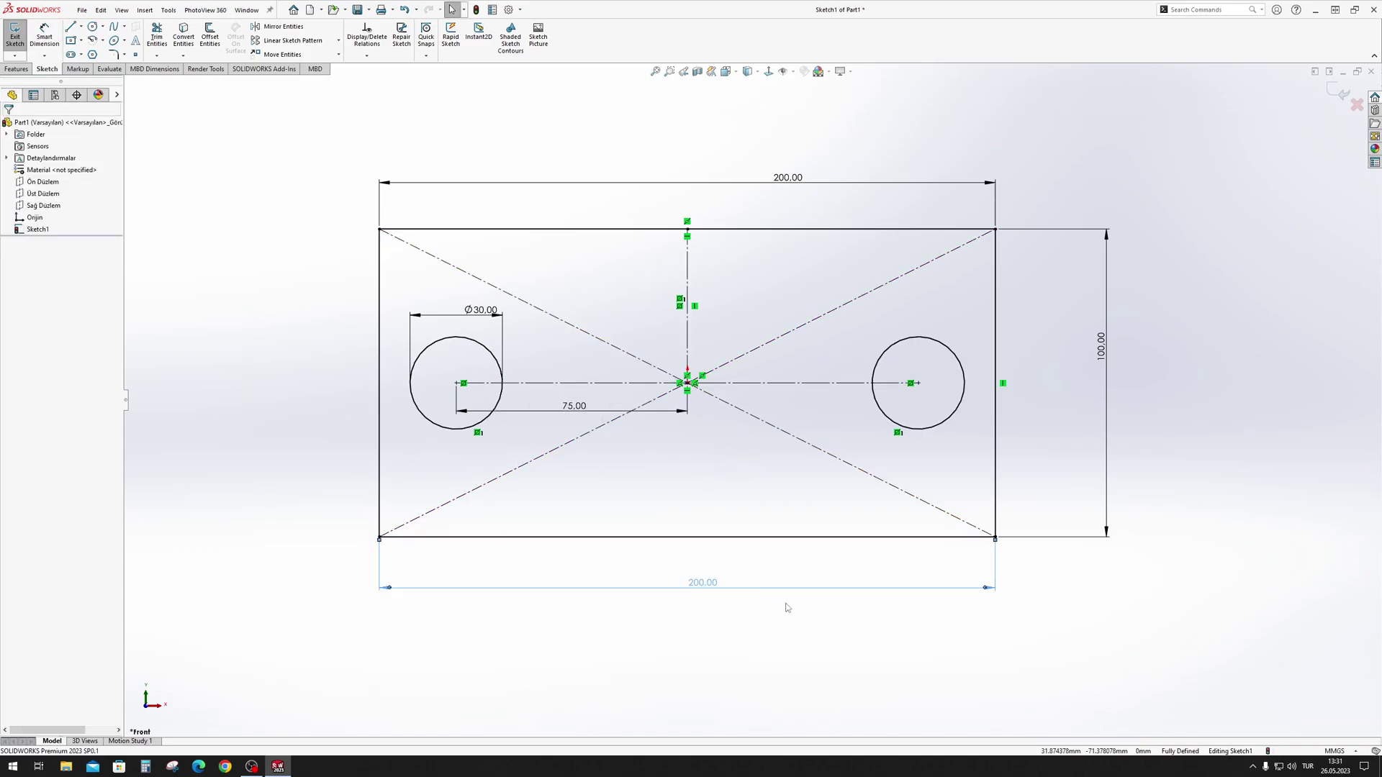
pyautogui.press('Delete')
# Drag the bottom-left corner to distort the rectangle, then delete all sketch geometry
pyautogui.moveTo(380, 536)
pyautogui.mouseDown()
pyautogui.moveTo(317, 660)
pyautogui.moveTo(488, 431)
pyautogui.moveTo(282, 578)
pyautogui.mouseUp()
pyautogui.click(663, 475)
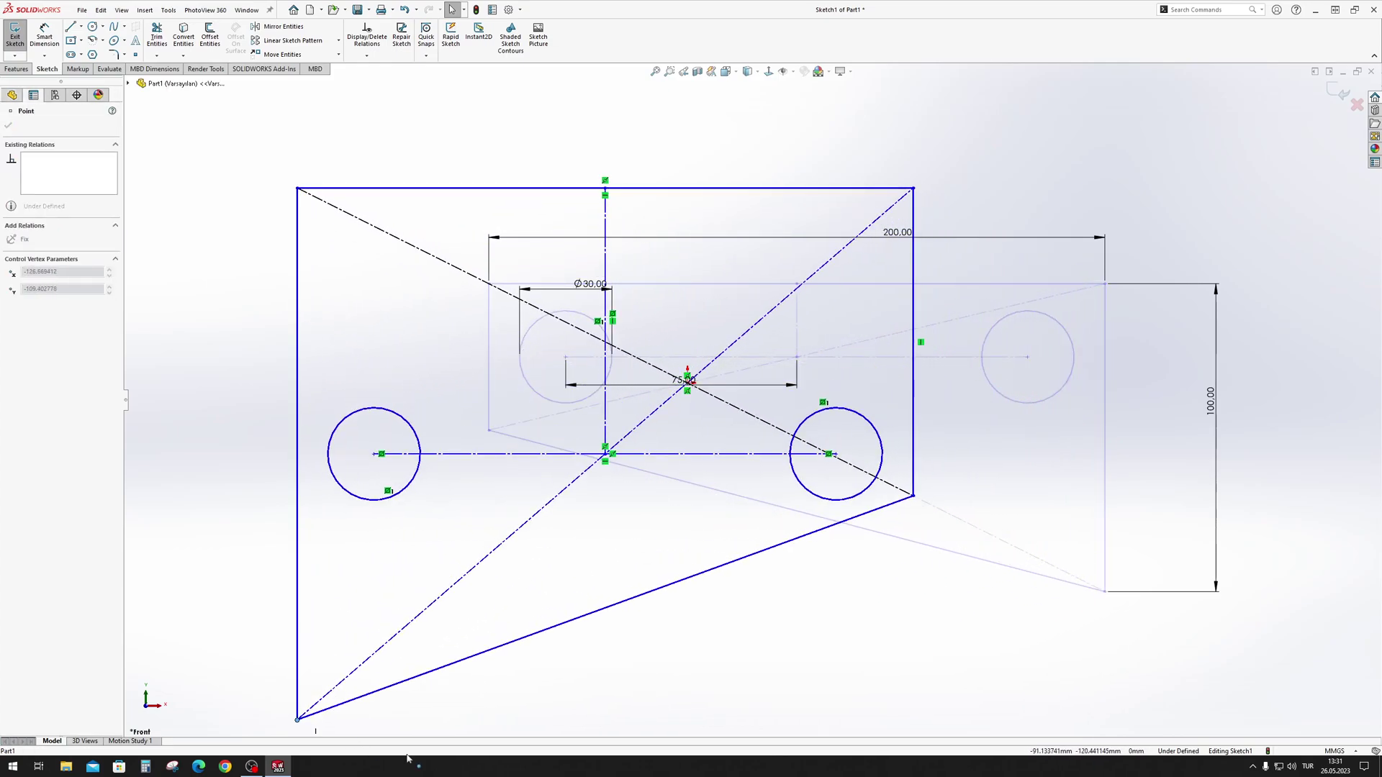
pyautogui.moveTo(282, 578); pyautogui.dragTo(518, 509)
pyautogui.click(1067, 438)
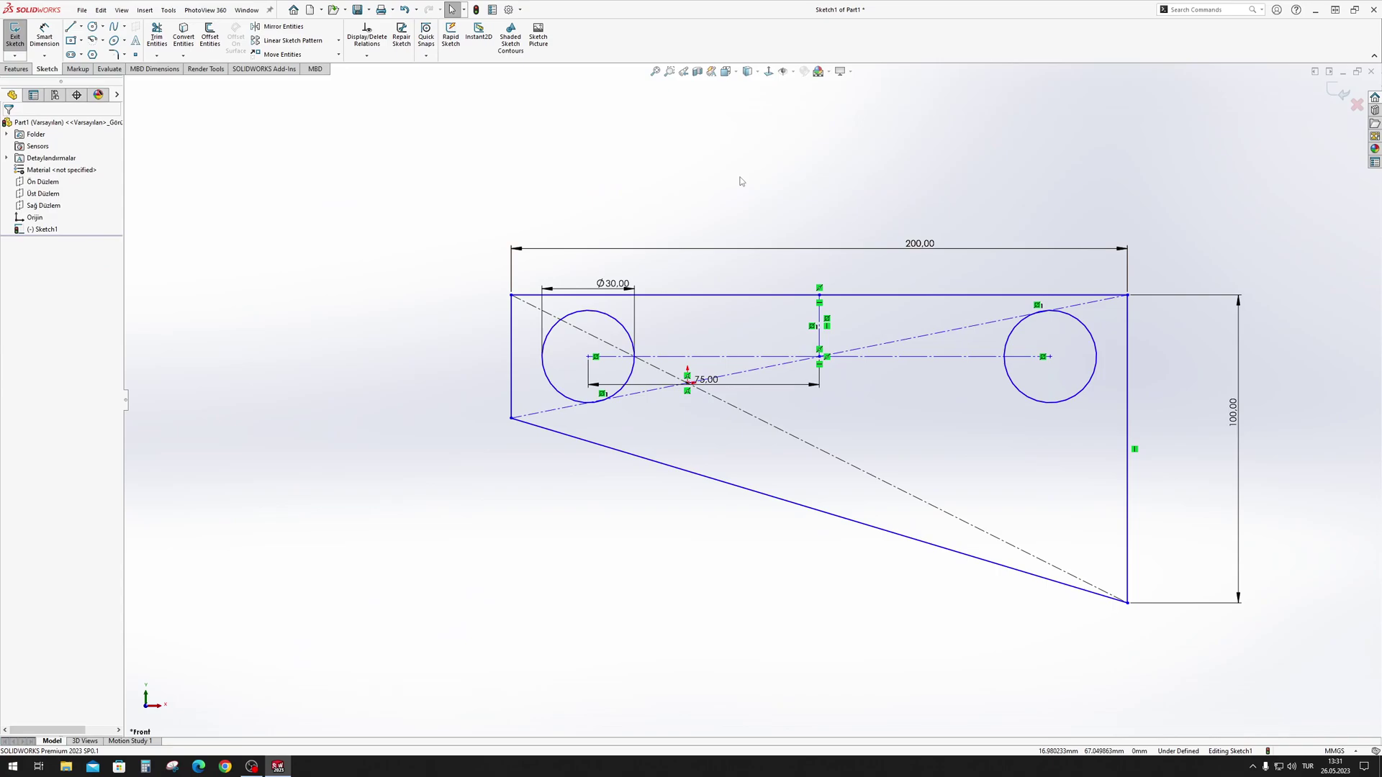
pyautogui.hotkey('ctrl', 'a')
pyautogui.press('Delete')
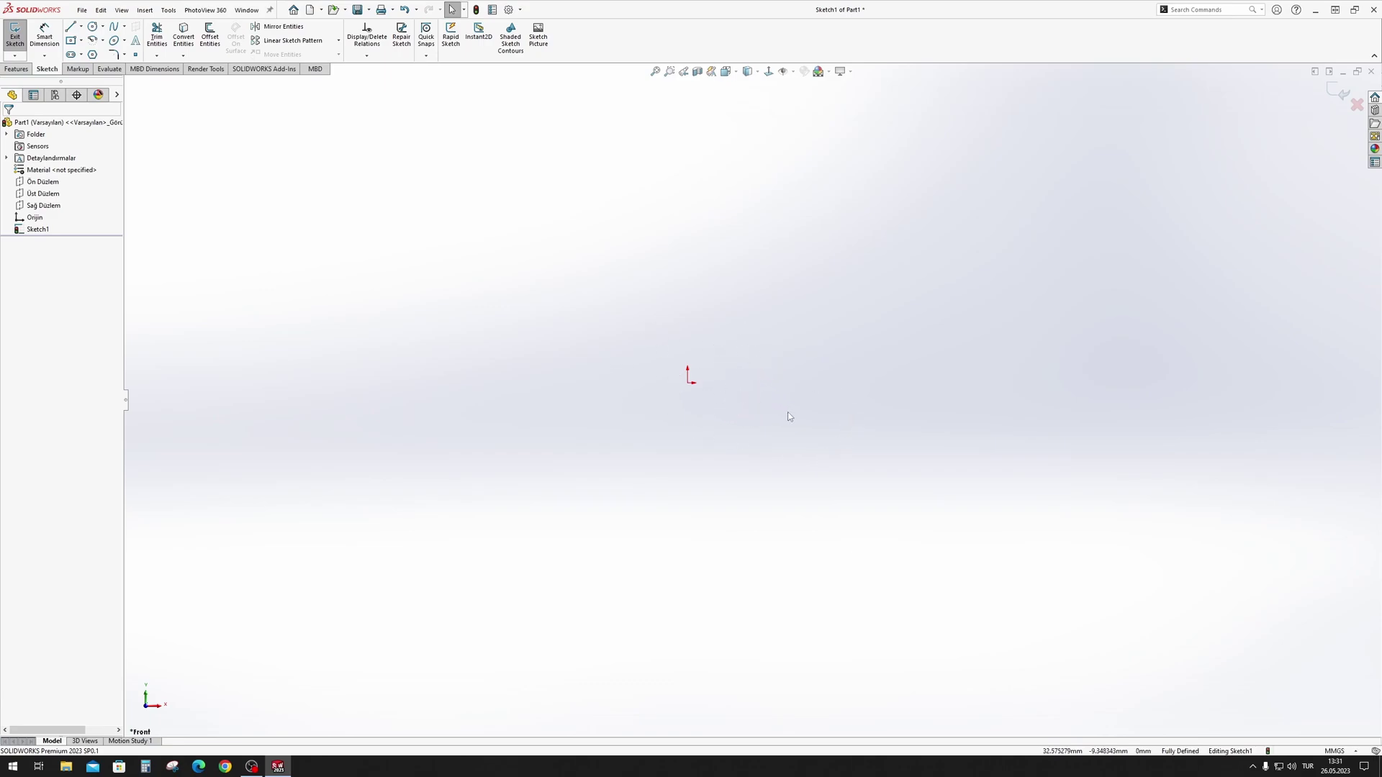
# Draw a circle centred on the origin
pyautogui.moveTo(453, 321); pyautogui.dragTo(525, 320, button='right')
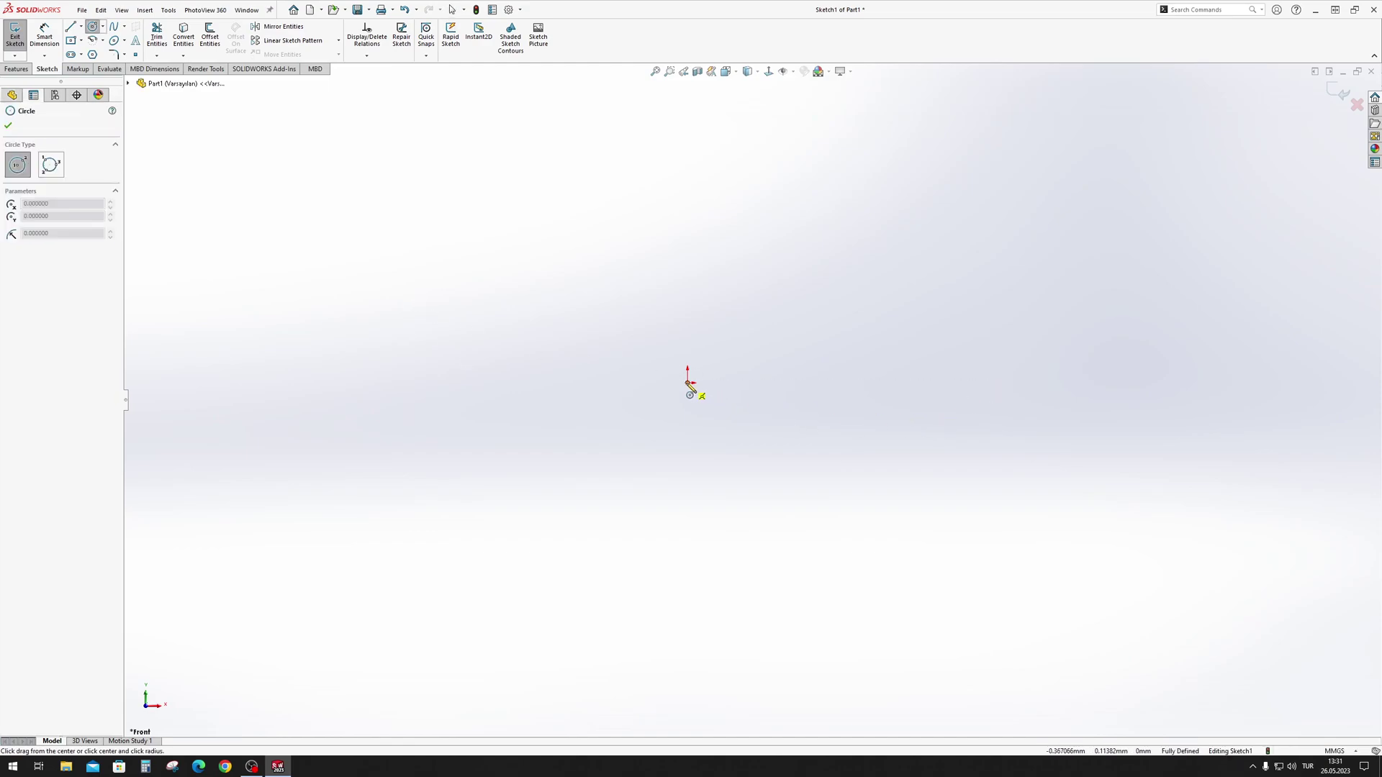
pyautogui.click(689, 383)
pyautogui.click(966, 355)
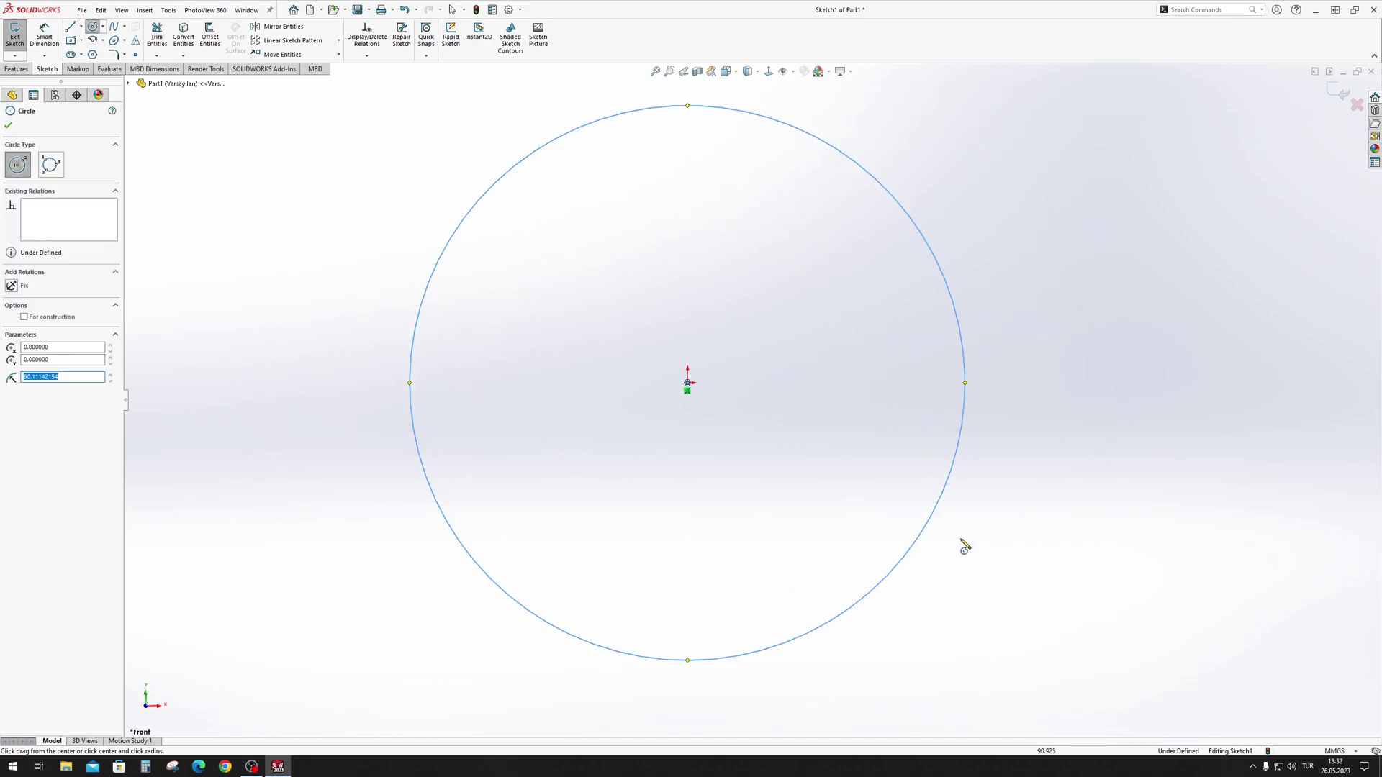
pyautogui.press('Escape')
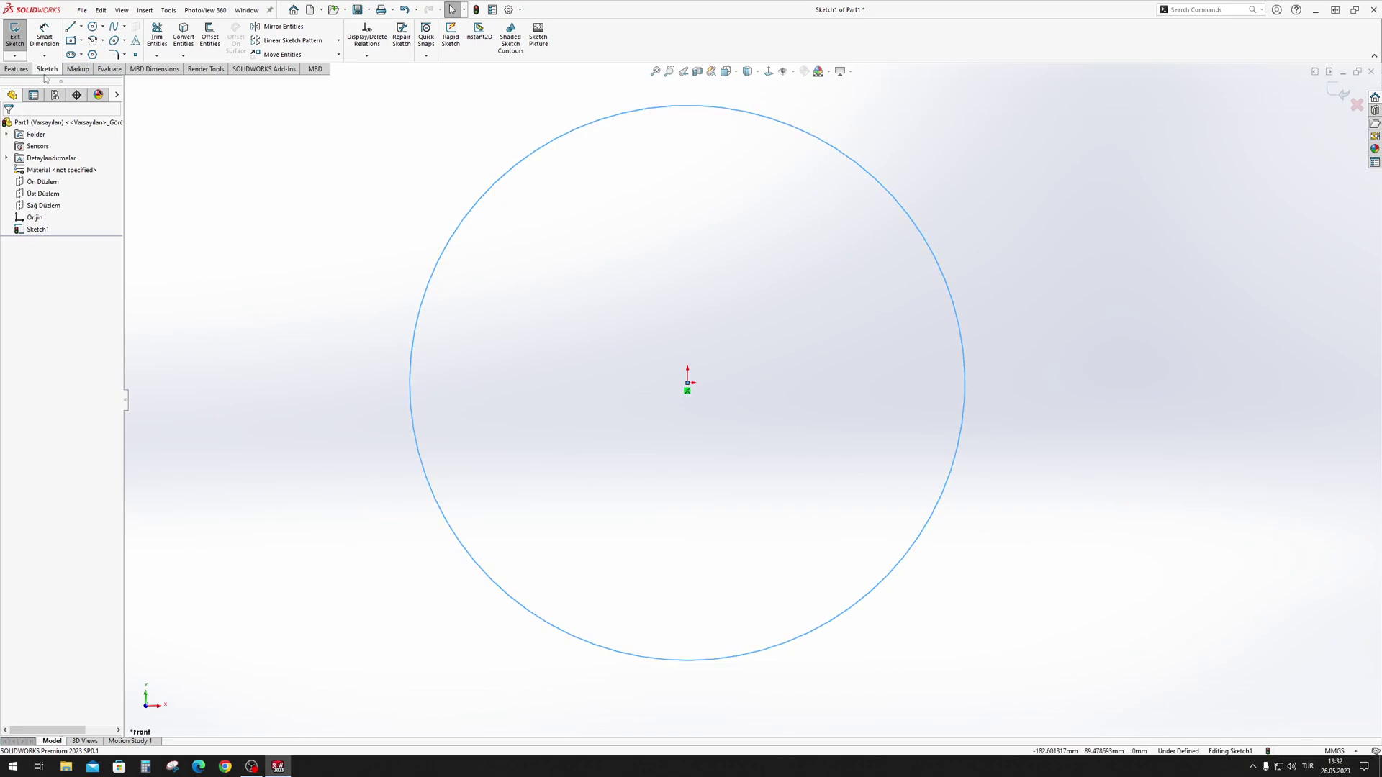
# Extrude the circle about 243 mm into a solid cylinder
pyautogui.click(17, 69)
pyautogui.click(19, 36)
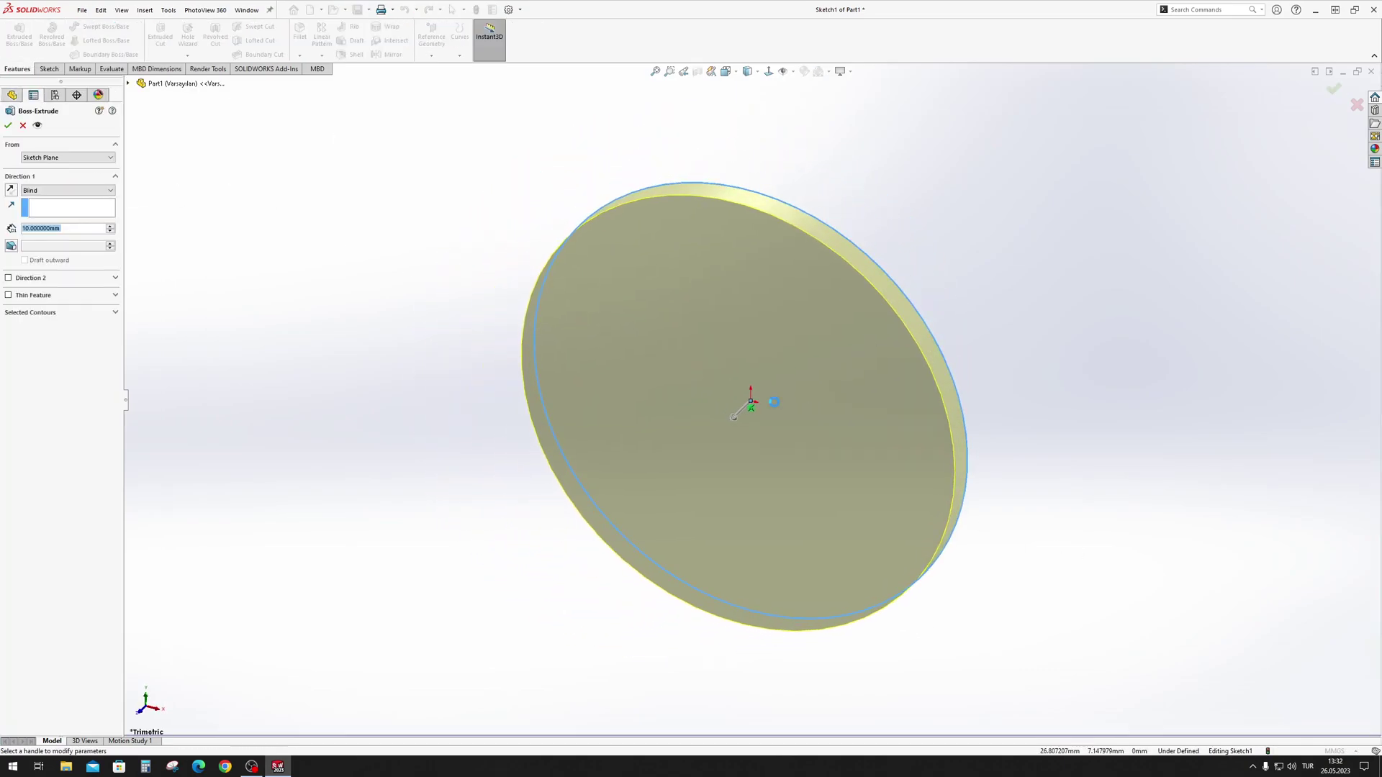
pyautogui.moveTo(734, 418); pyautogui.dragTo(223, 648)
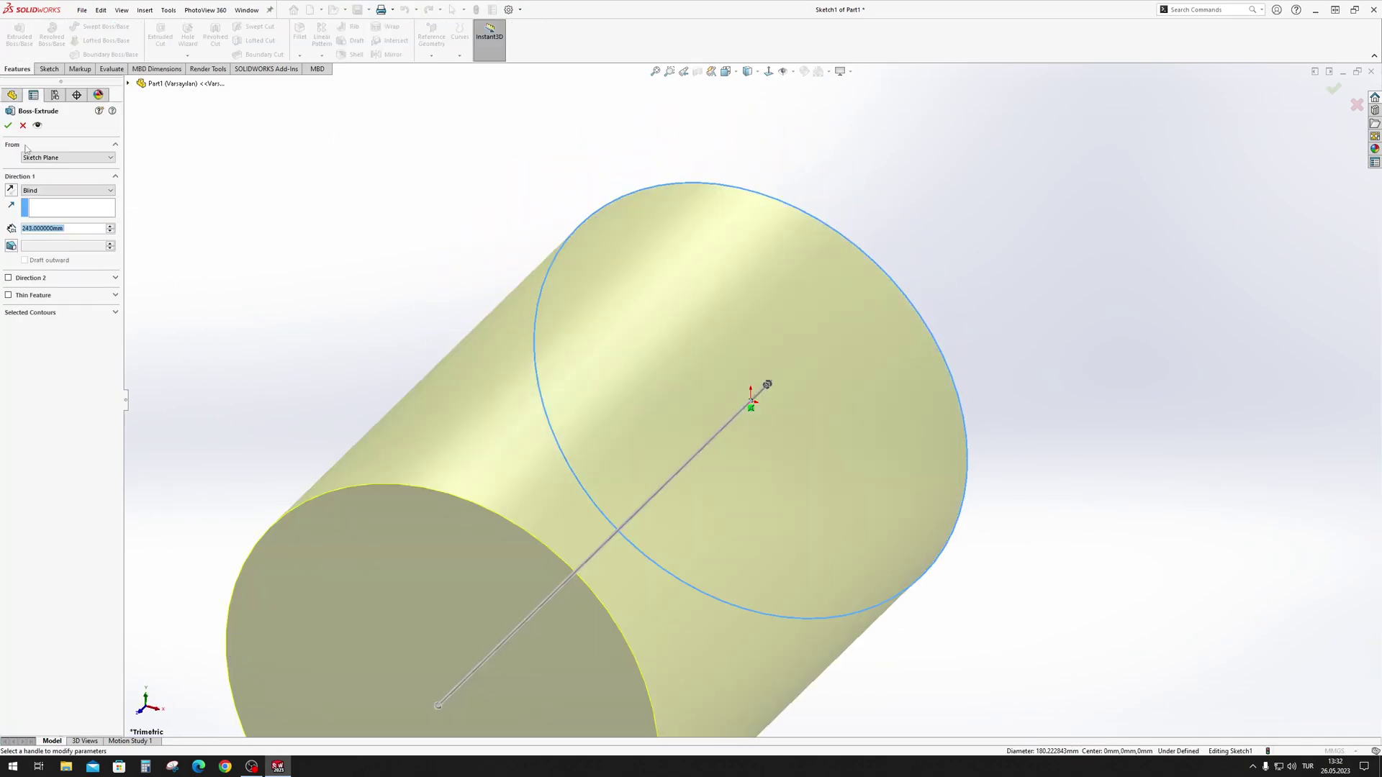
pyautogui.click(8, 125)
# Switch the view to perspective and orbit the cylinder
pyautogui.scroll(-5, 840, 209)
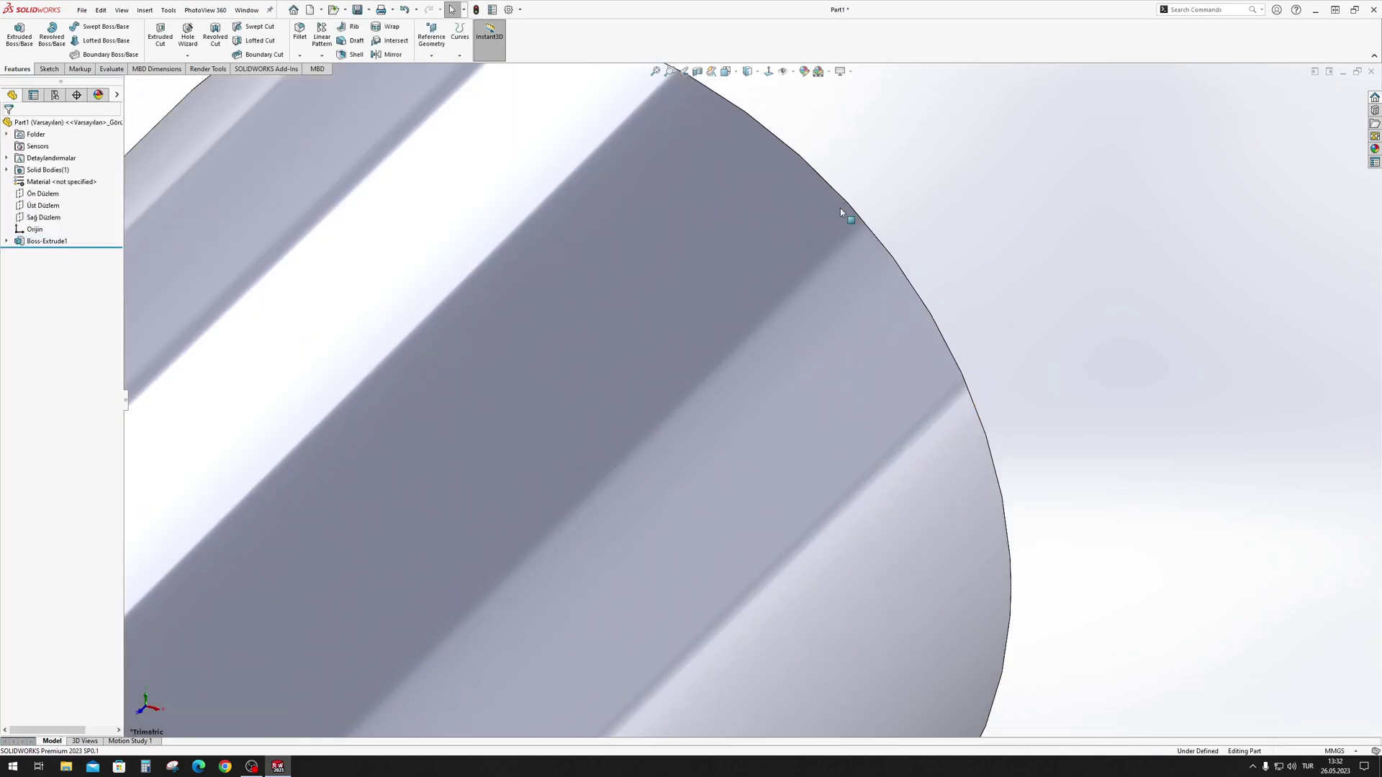
pyautogui.click(840, 71)
pyautogui.click(867, 127)
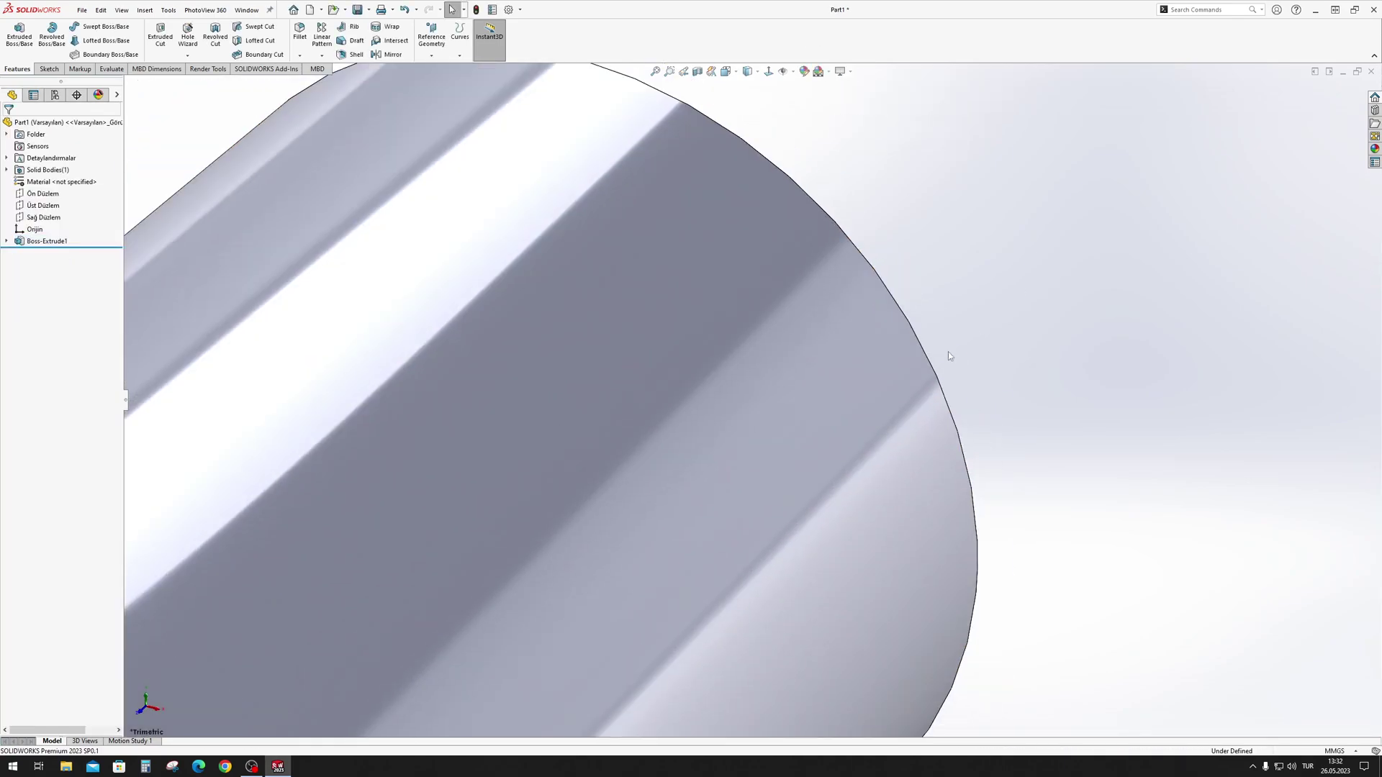
pyautogui.scroll(5, 936, 403)
pyautogui.moveTo(845, 443)
pyautogui.mouseDown(button='middle')
pyautogui.moveTo(823, 221)
pyautogui.moveTo(800, 221)
pyautogui.mouseUp(button='middle')
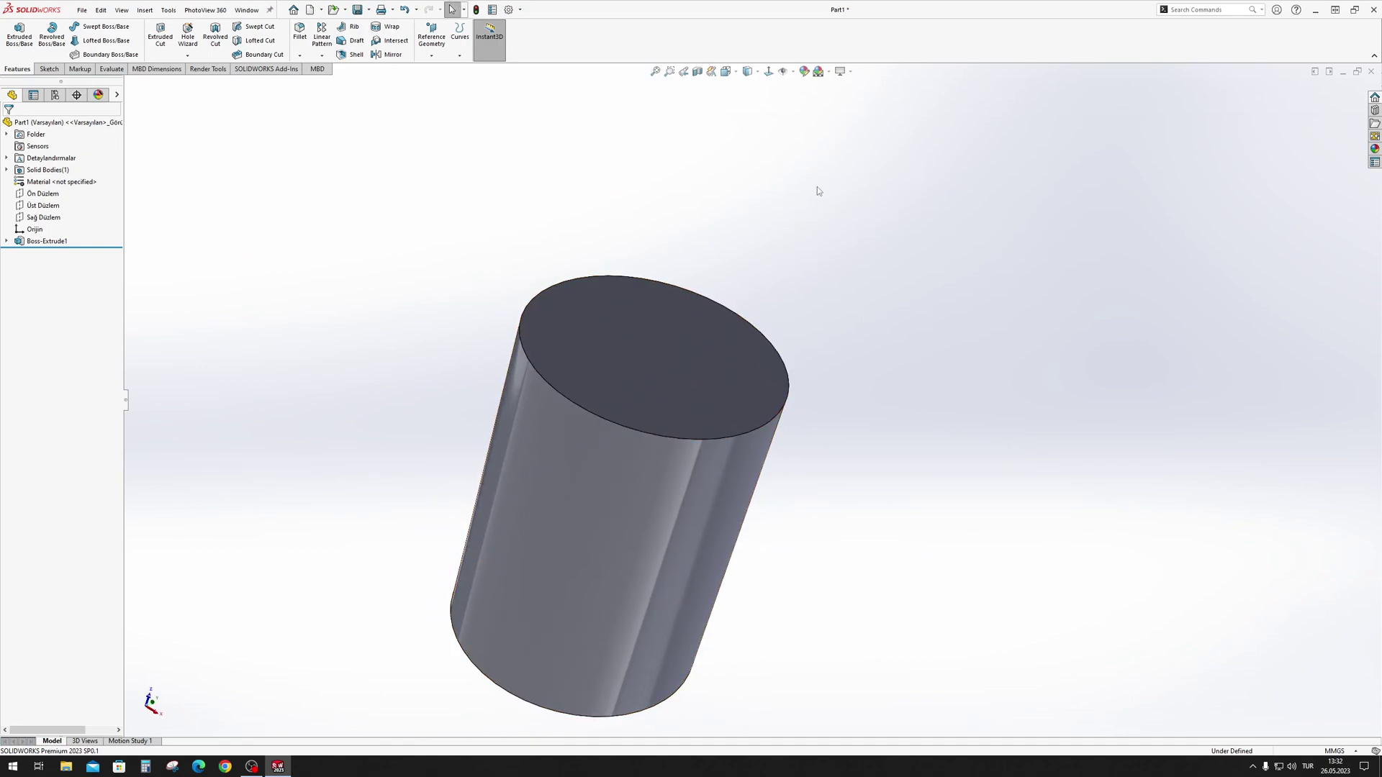
# Show the Ön, Üst and Sağ Düzlem reference planes and orbit around them
pyautogui.click(44, 206)
pyautogui.keyDown('ctrl'); pyautogui.click(43, 217); pyautogui.keyUp('ctrl')
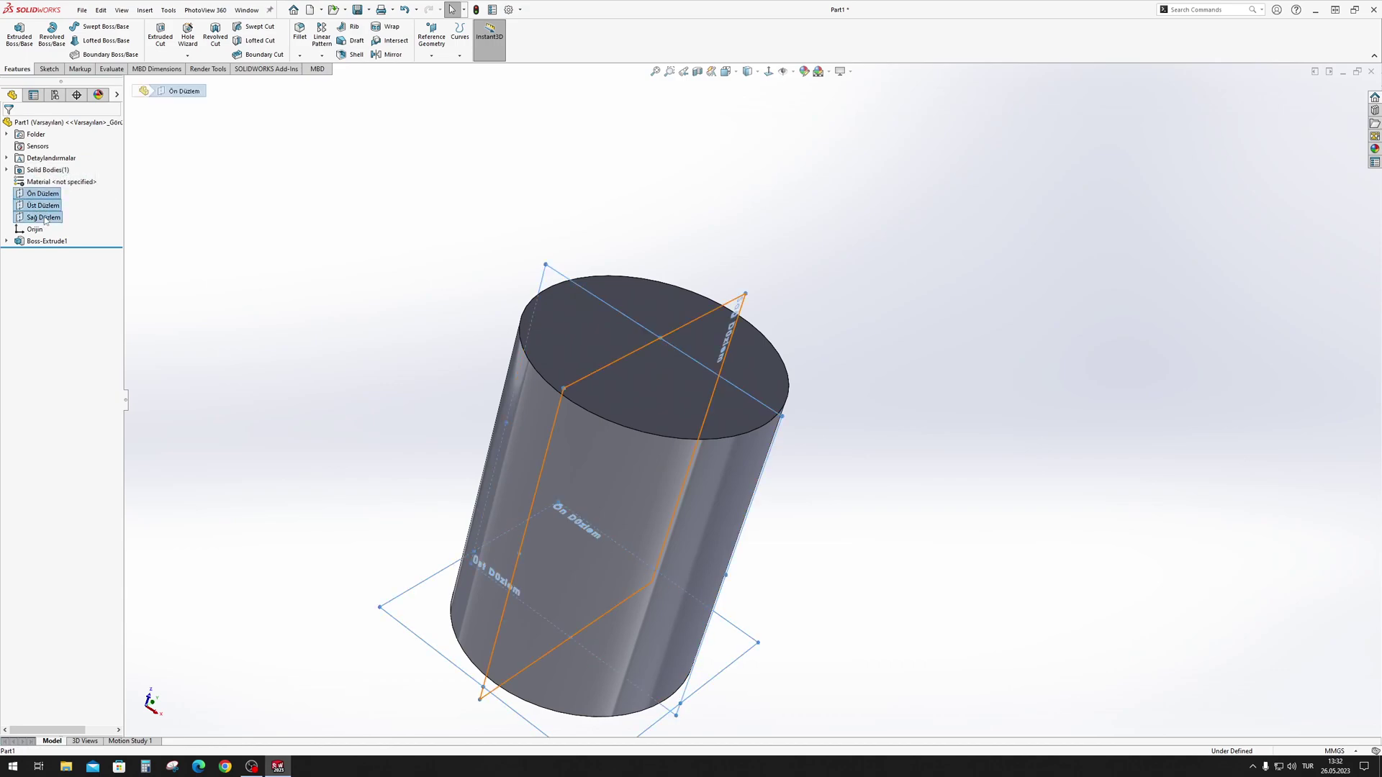
pyautogui.click(54, 201)
pyautogui.moveTo(900, 379)
pyautogui.mouseDown(button='middle')
pyautogui.moveTo(931, 322)
pyautogui.moveTo(916, 457)
pyautogui.moveTo(909, 349)
pyautogui.moveTo(903, 490)
pyautogui.moveTo(926, 441)
pyautogui.moveTo(879, 466)
pyautogui.moveTo(892, 333)
pyautogui.moveTo(921, 344)
pyautogui.moveTo(907, 401)
pyautogui.moveTo(897, 281)
pyautogui.moveTo(1009, 361)
pyautogui.mouseUp(button='middle')
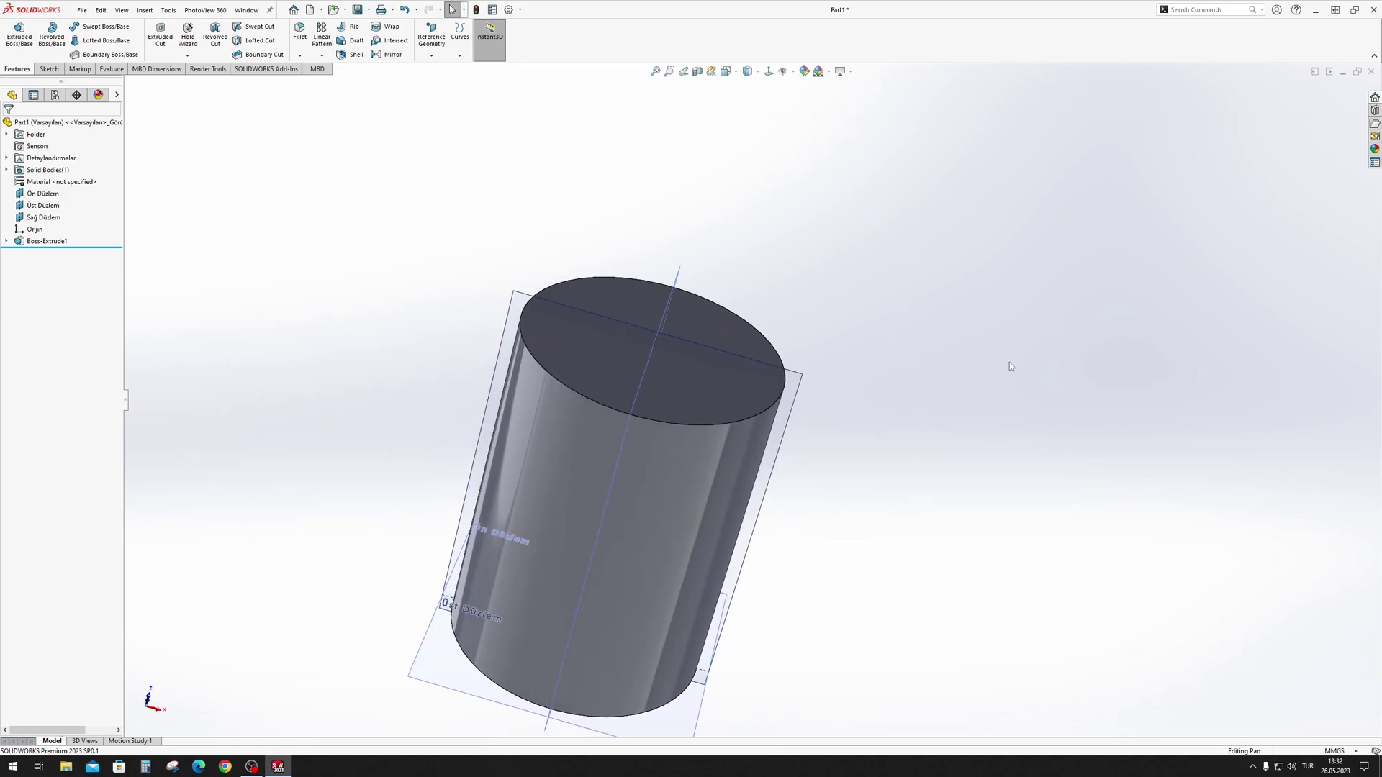
pyautogui.moveTo(670, 426)
pyautogui.mouseDown(button='middle')
pyautogui.moveTo(941, 425)
pyautogui.moveTo(1003, 377)
pyautogui.moveTo(981, 352)
pyautogui.mouseUp(button='middle')
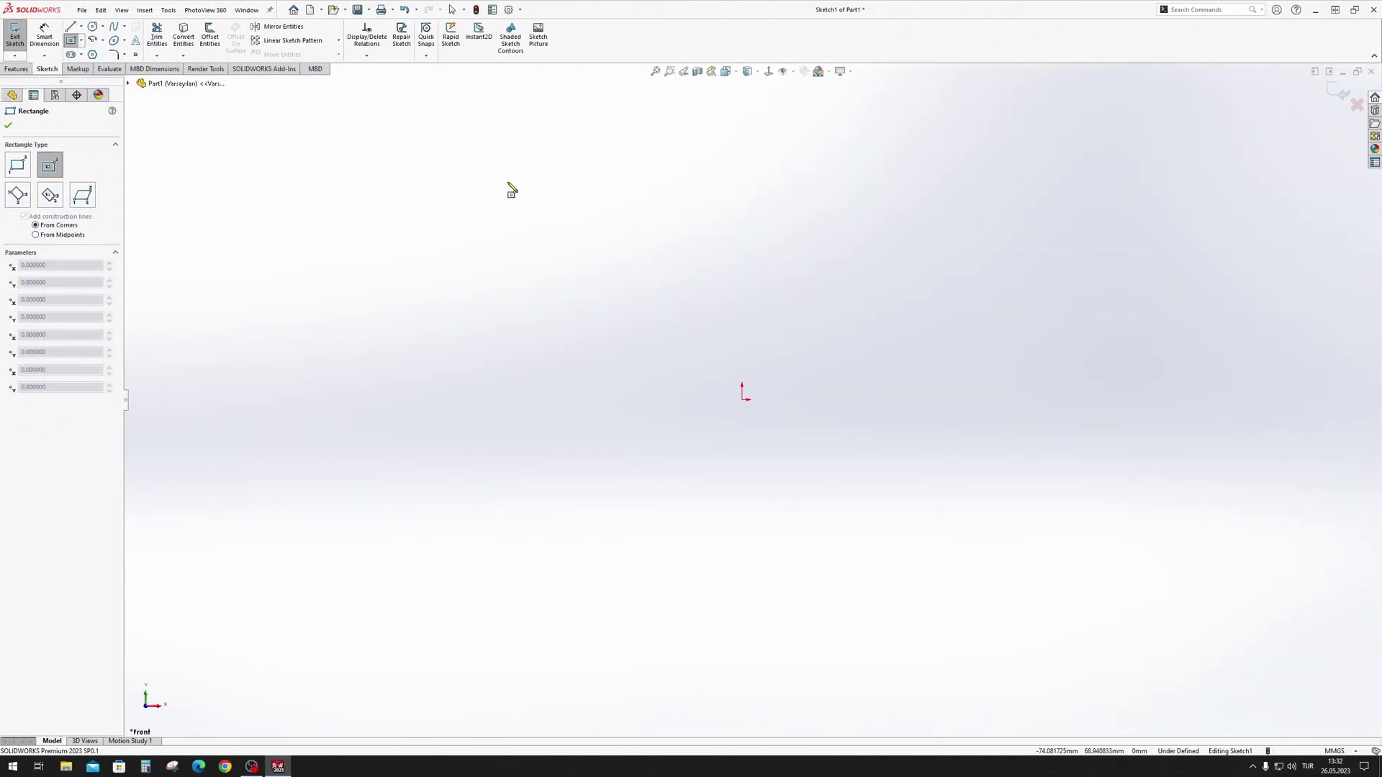
# Draw a sloped line rising from lower left to upper right
pyautogui.press('l')
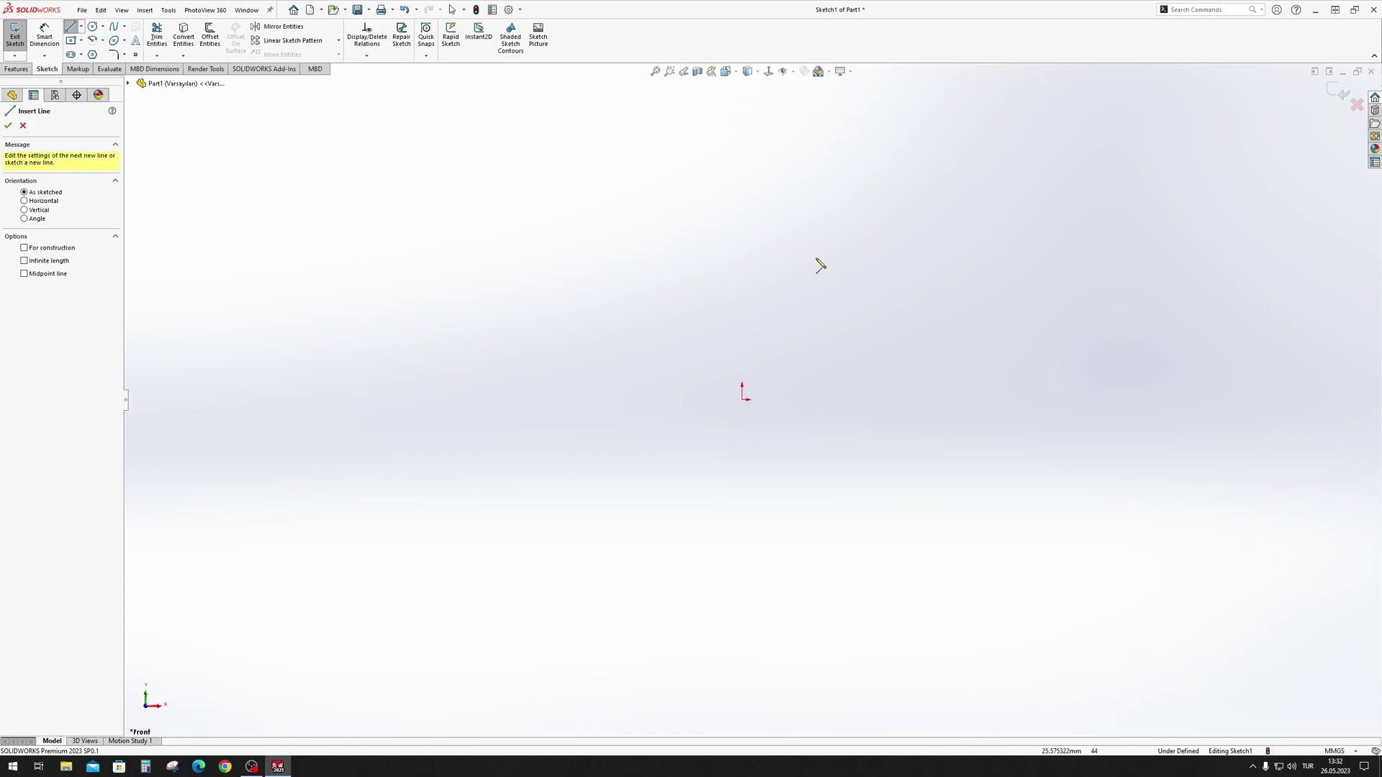
pyautogui.click(584, 317)
pyautogui.click(989, 167)
pyautogui.press('Escape')
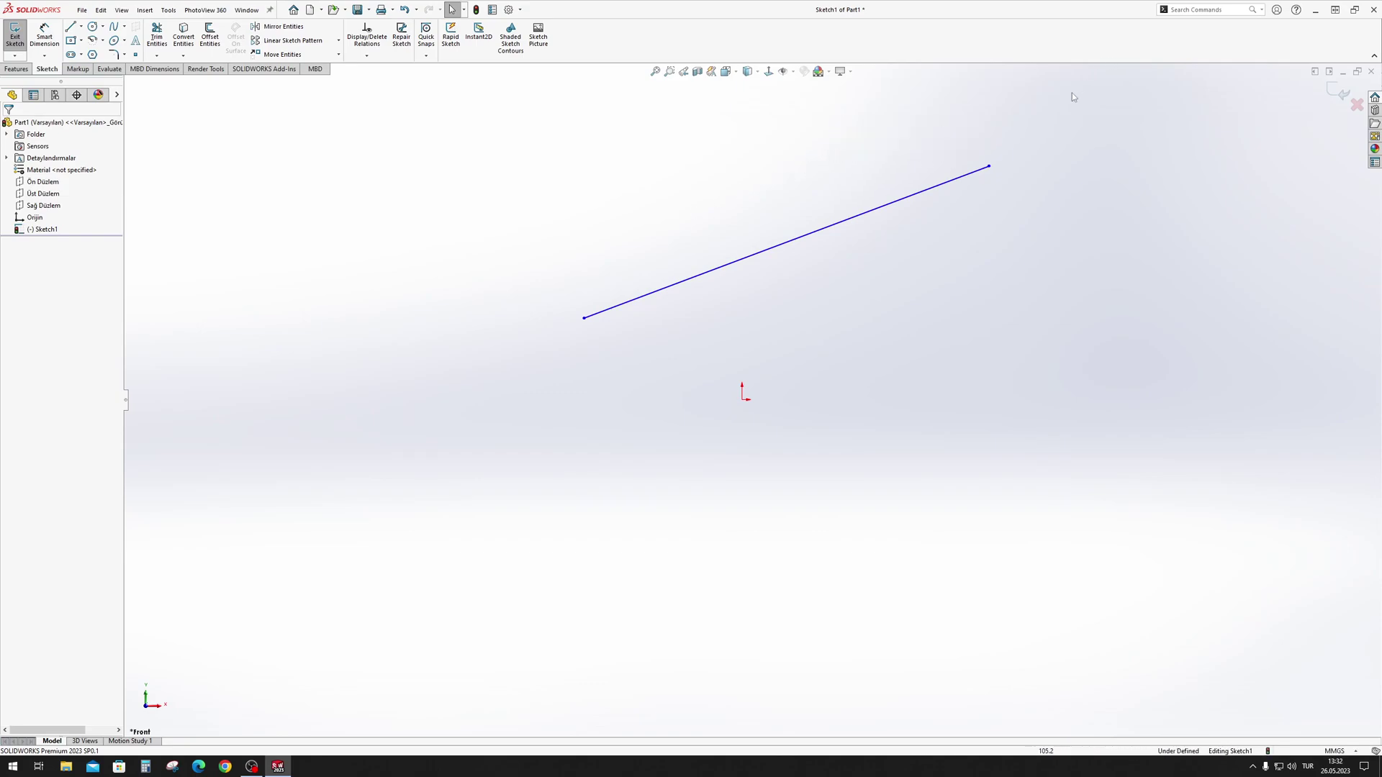
# Apply a Fixed relation to the line and check its relations
pyautogui.moveTo(1043, 119)
pyautogui.mouseDown()
pyautogui.moveTo(483, 461)
pyautogui.moveTo(1079, 114)
pyautogui.mouseUp()
pyautogui.click(867, 182)
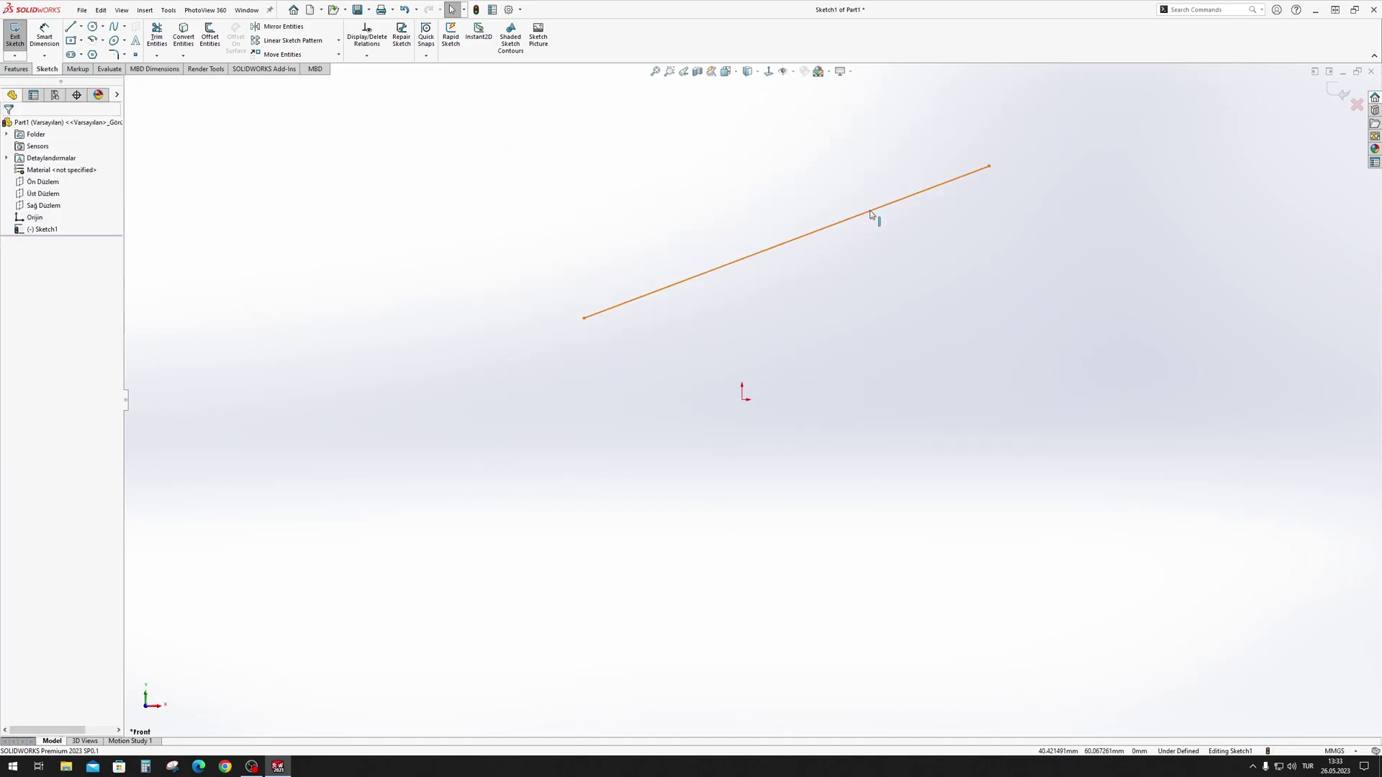
pyautogui.click(873, 211)
pyautogui.click(941, 165)
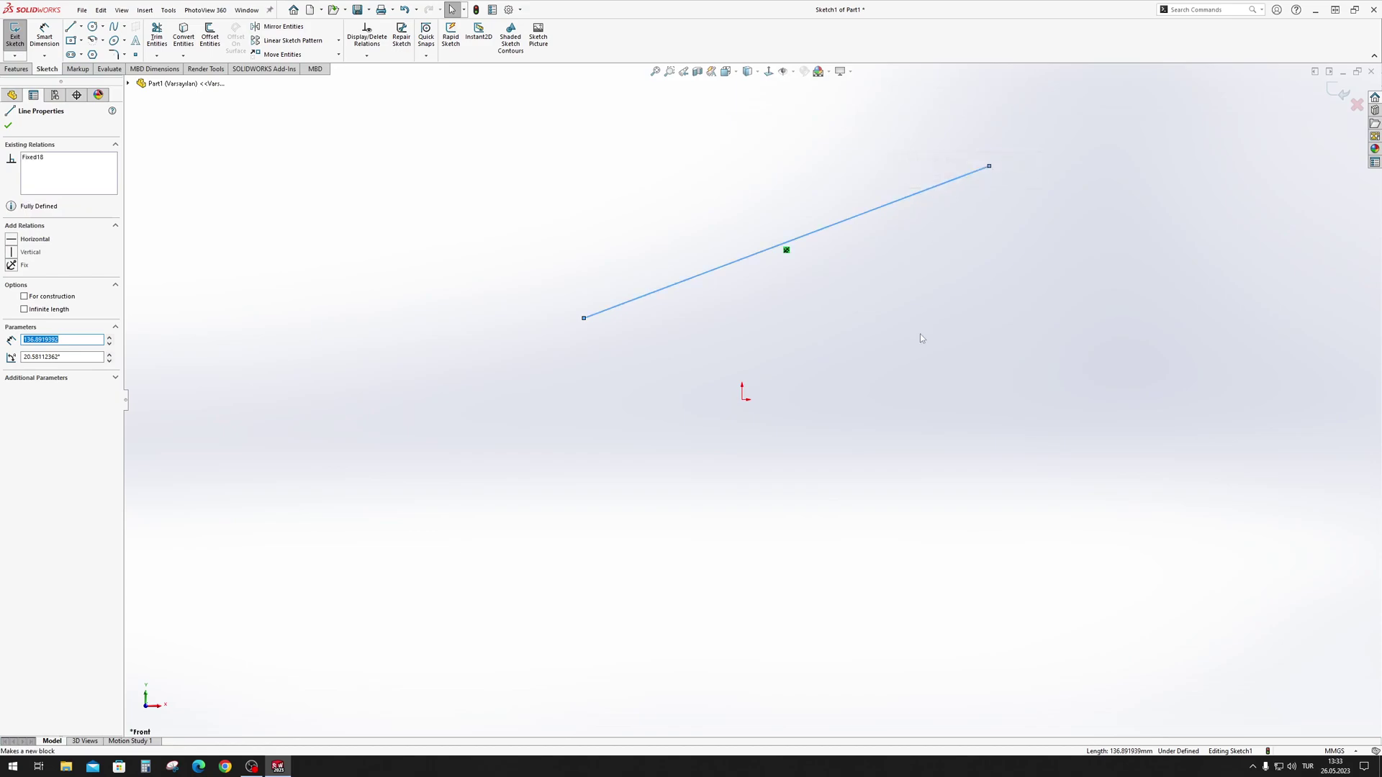
pyautogui.click(920, 334)
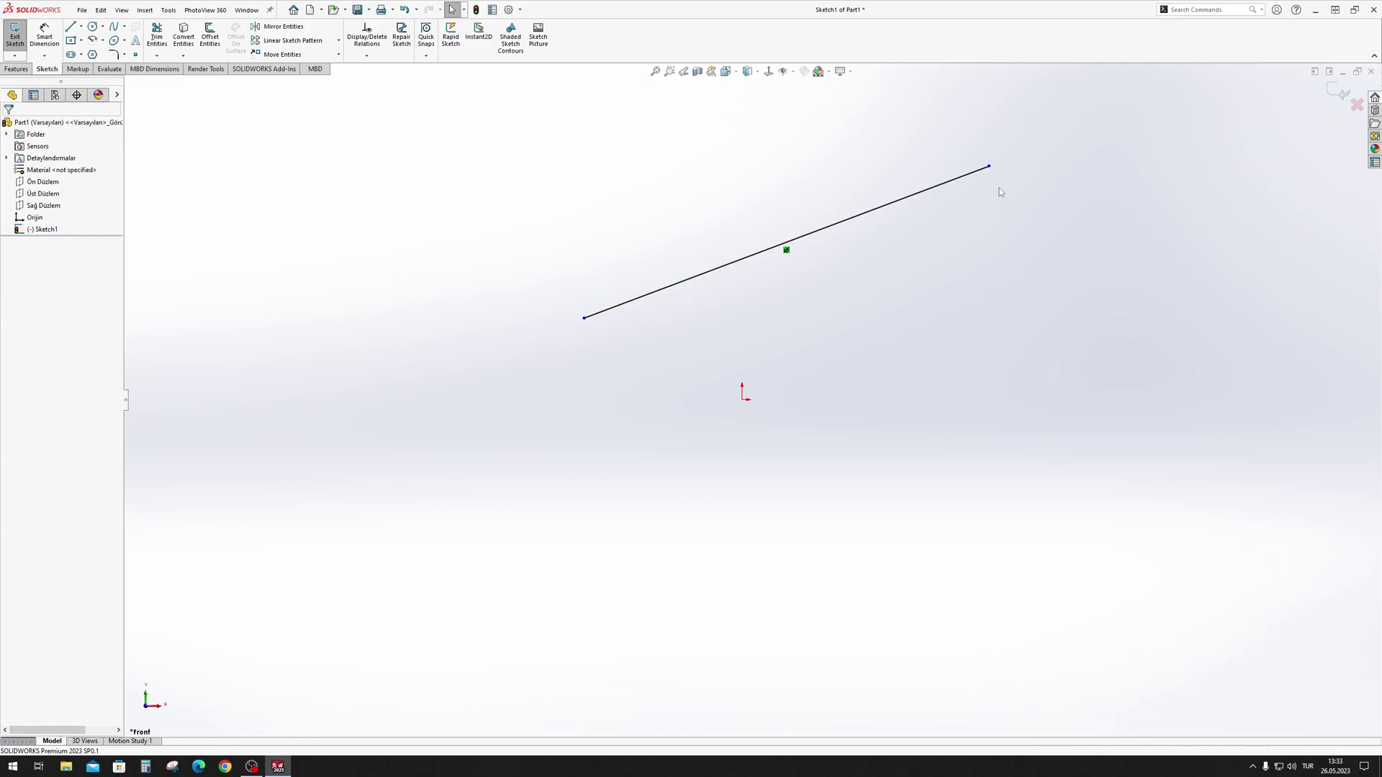
pyautogui.click(988, 169)
pyautogui.press('Escape')
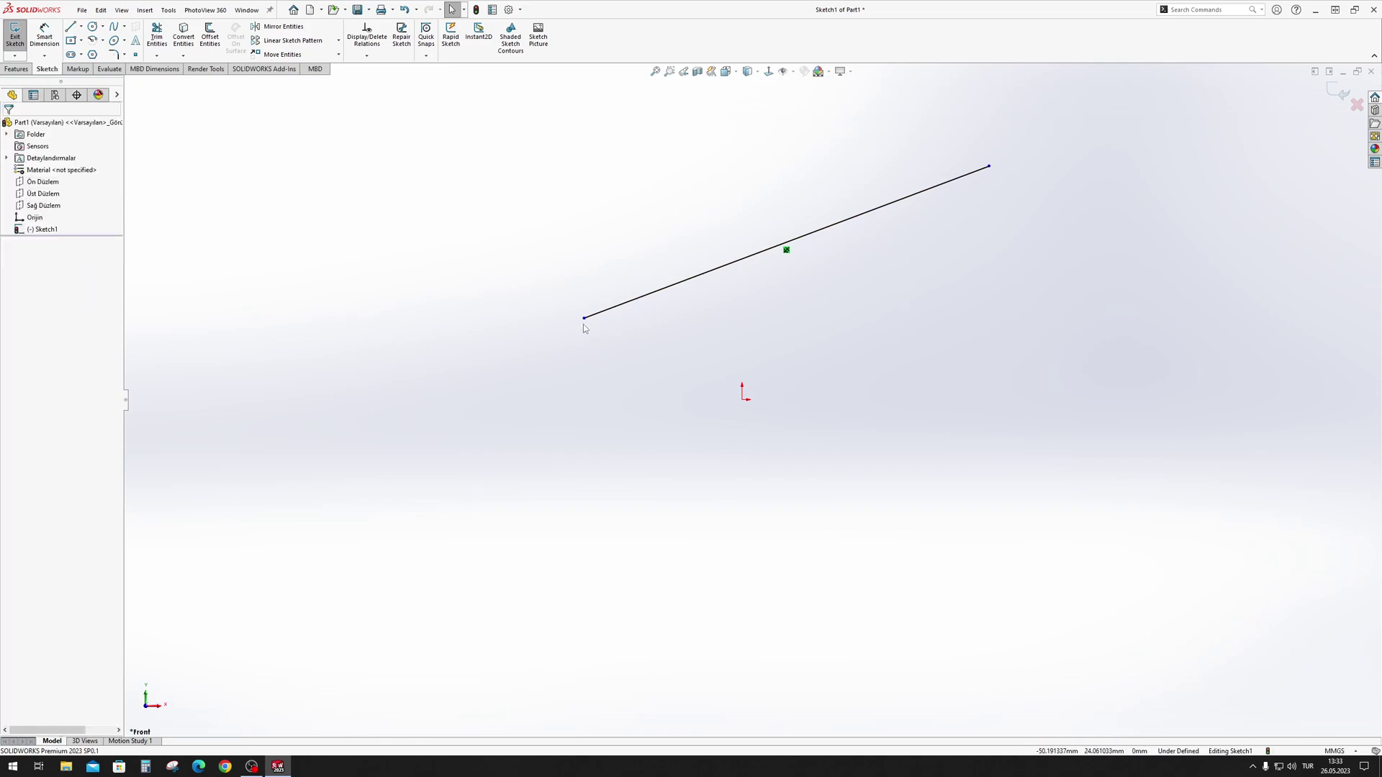
# Fix the line's left and right endpoints, then undo the right endpoint's fix
pyautogui.click(584, 325)
pyautogui.click(619, 293)
pyautogui.click(1064, 158)
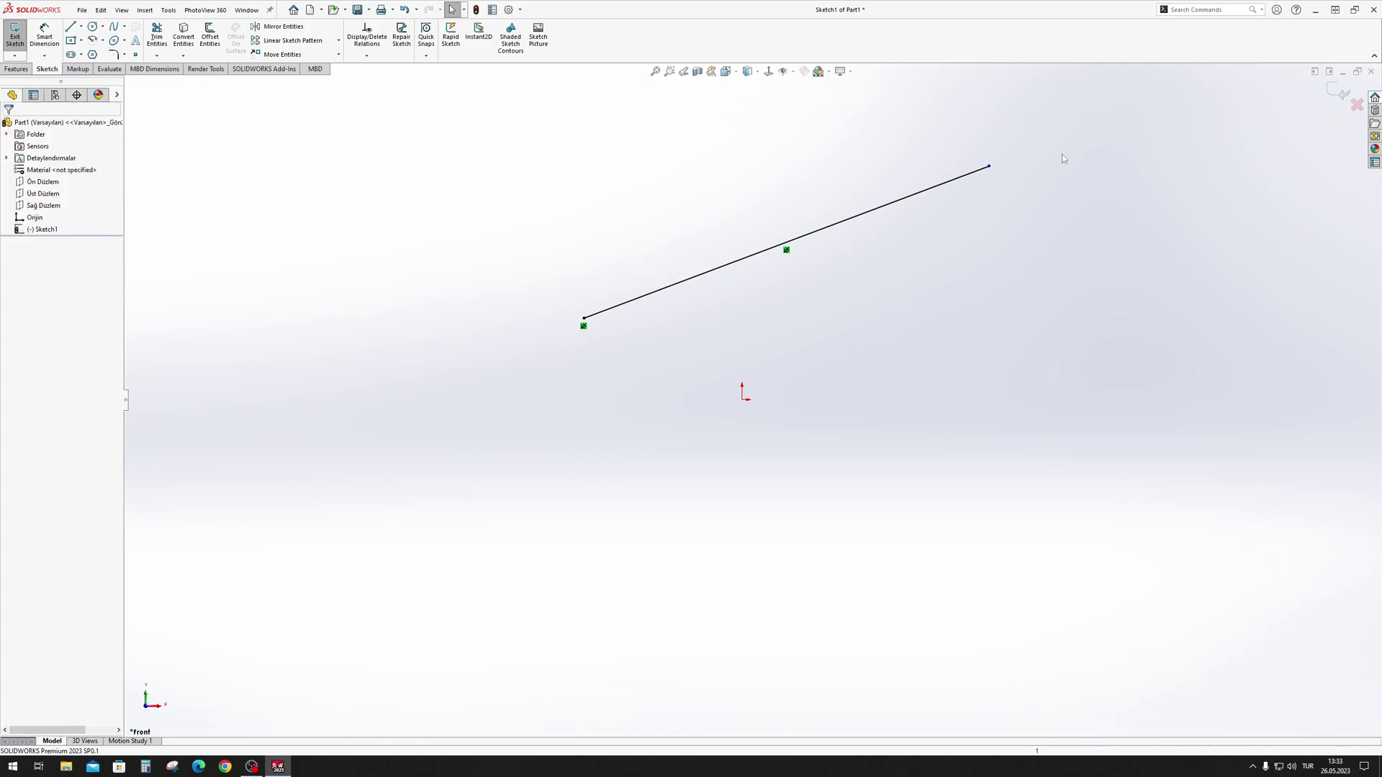
pyautogui.click(989, 168)
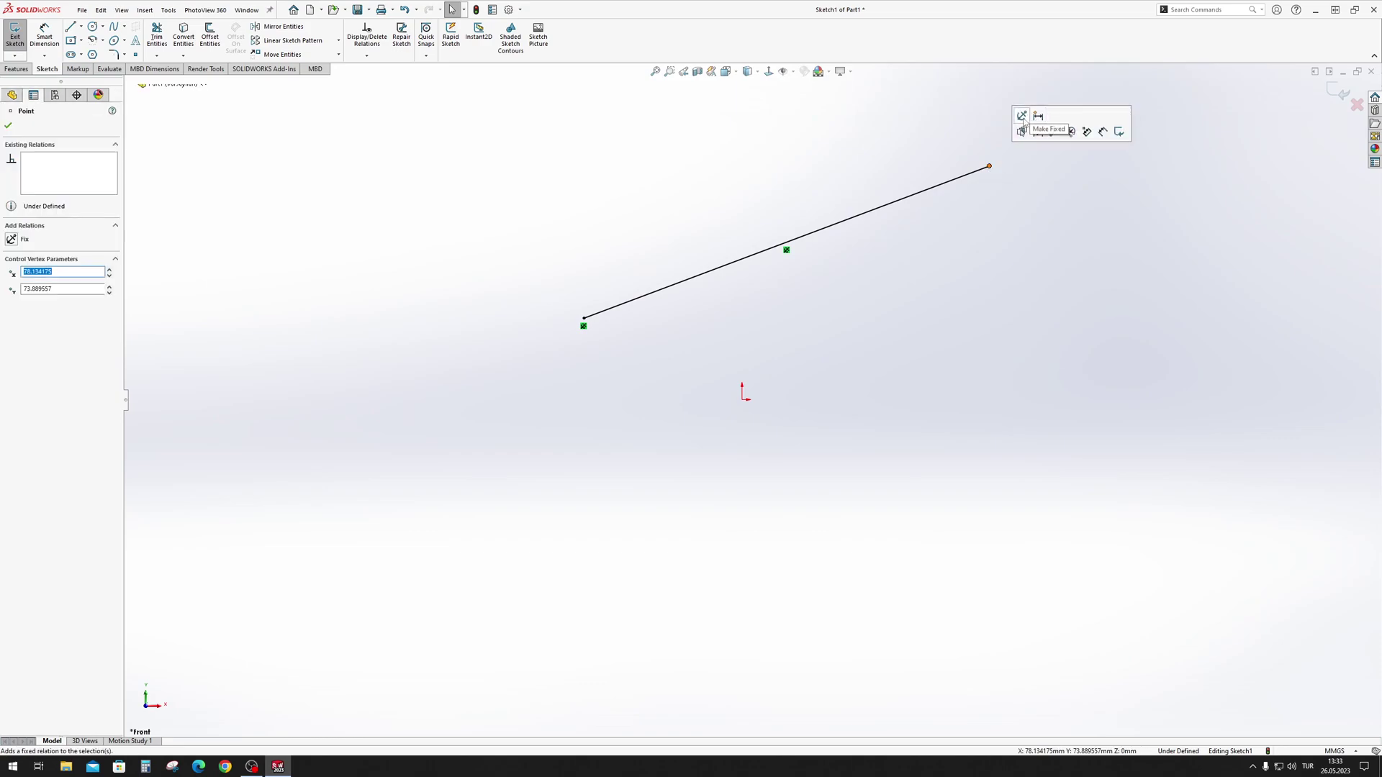
pyautogui.click(1022, 121)
pyautogui.moveTo(527, 368); pyautogui.dragTo(1051, 117)
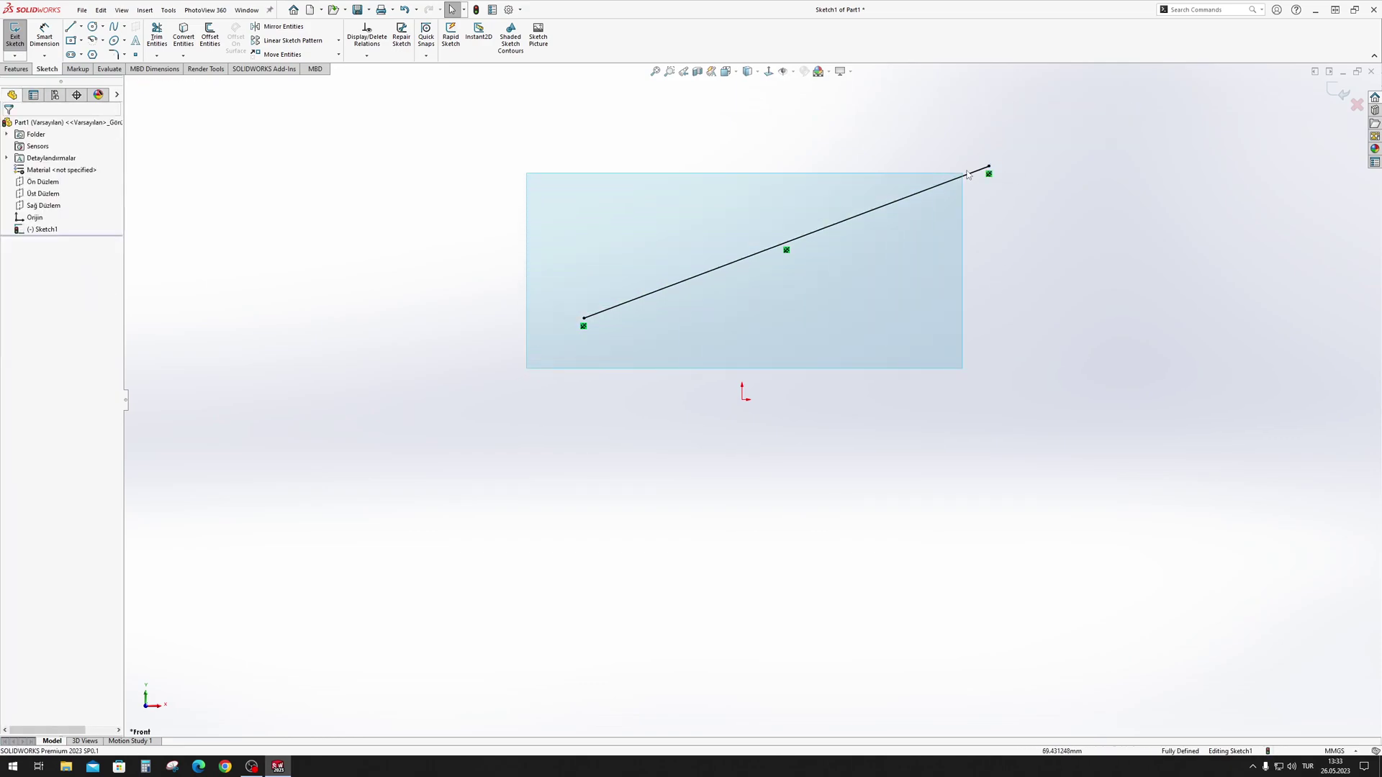
pyautogui.click(1021, 152)
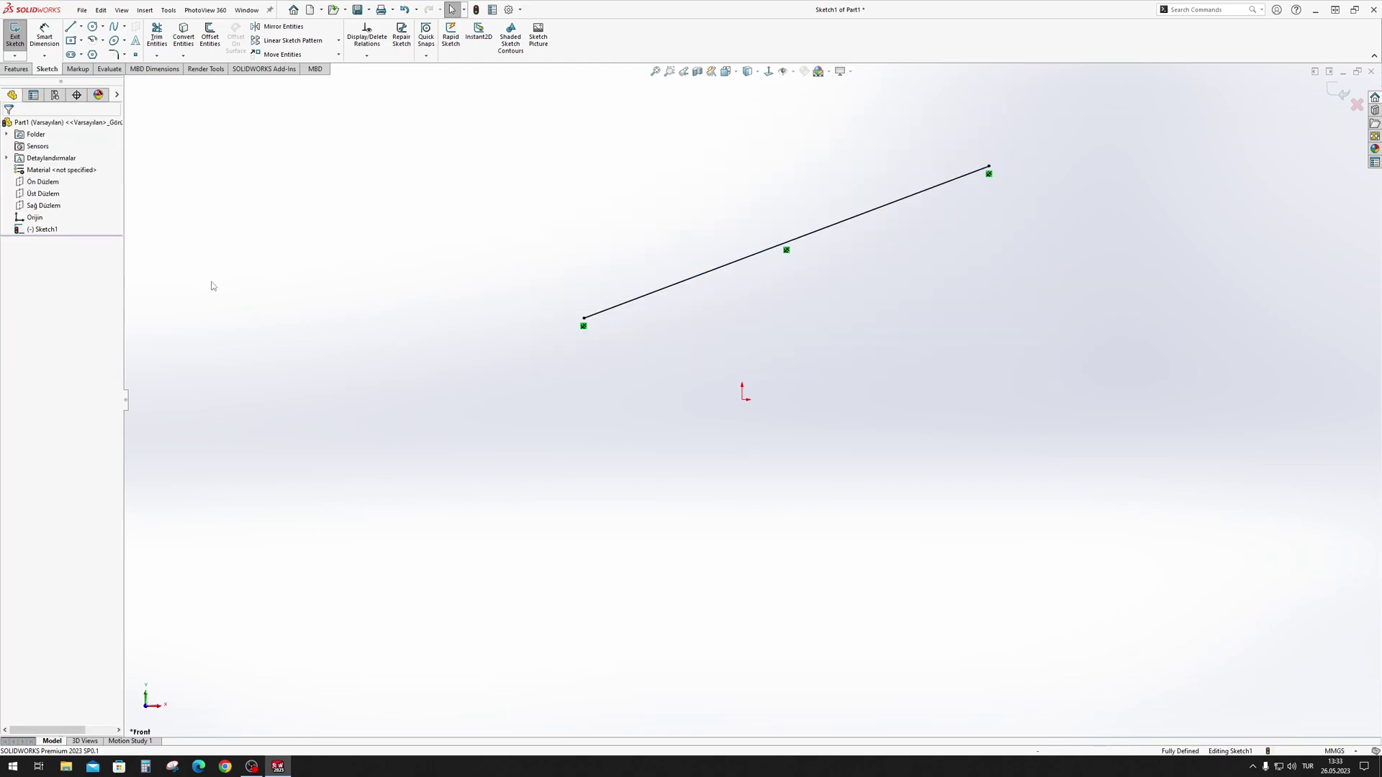
pyautogui.hotkey('ctrl', 'z')
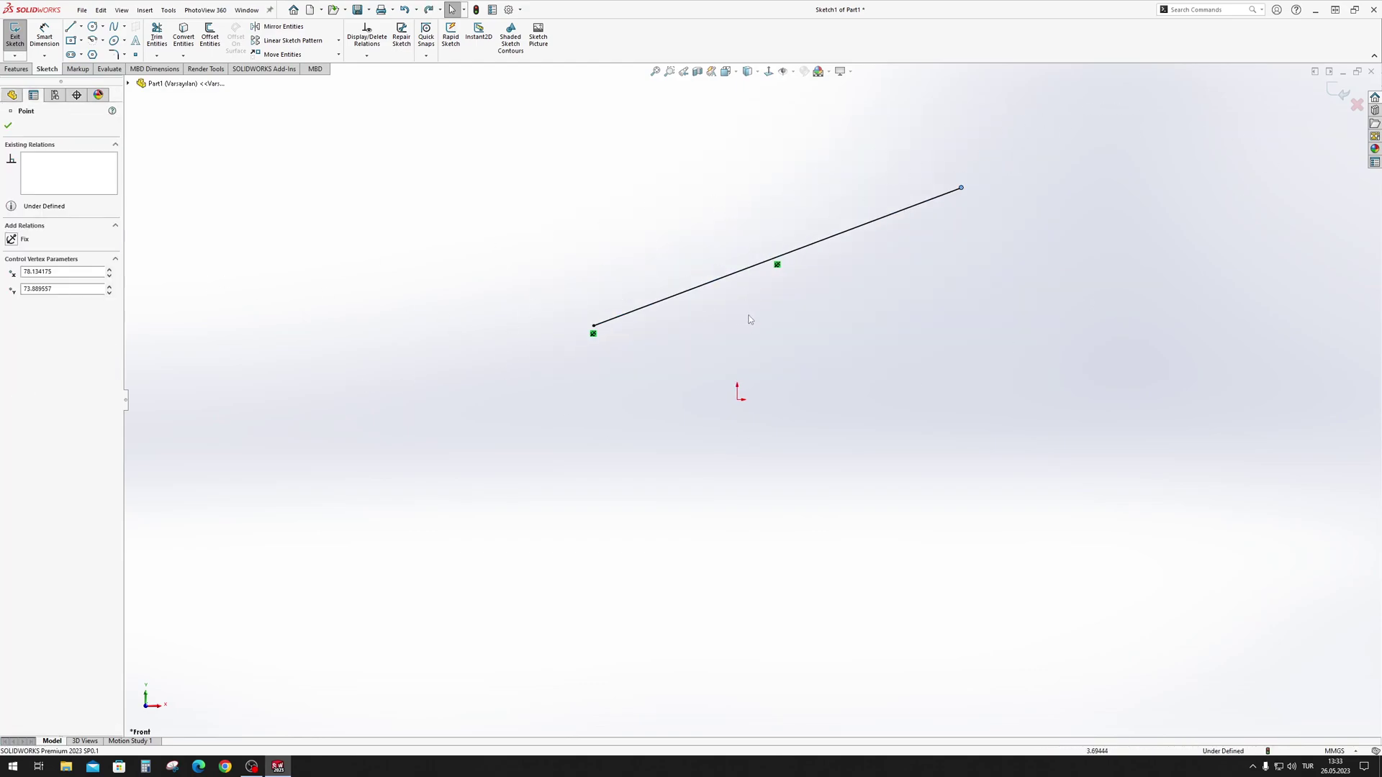
# Drag the fixed line's endpoint to lengthen it along its own direction
pyautogui.click(866, 301)
pyautogui.moveTo(974, 159); pyautogui.dragTo(960, 220)
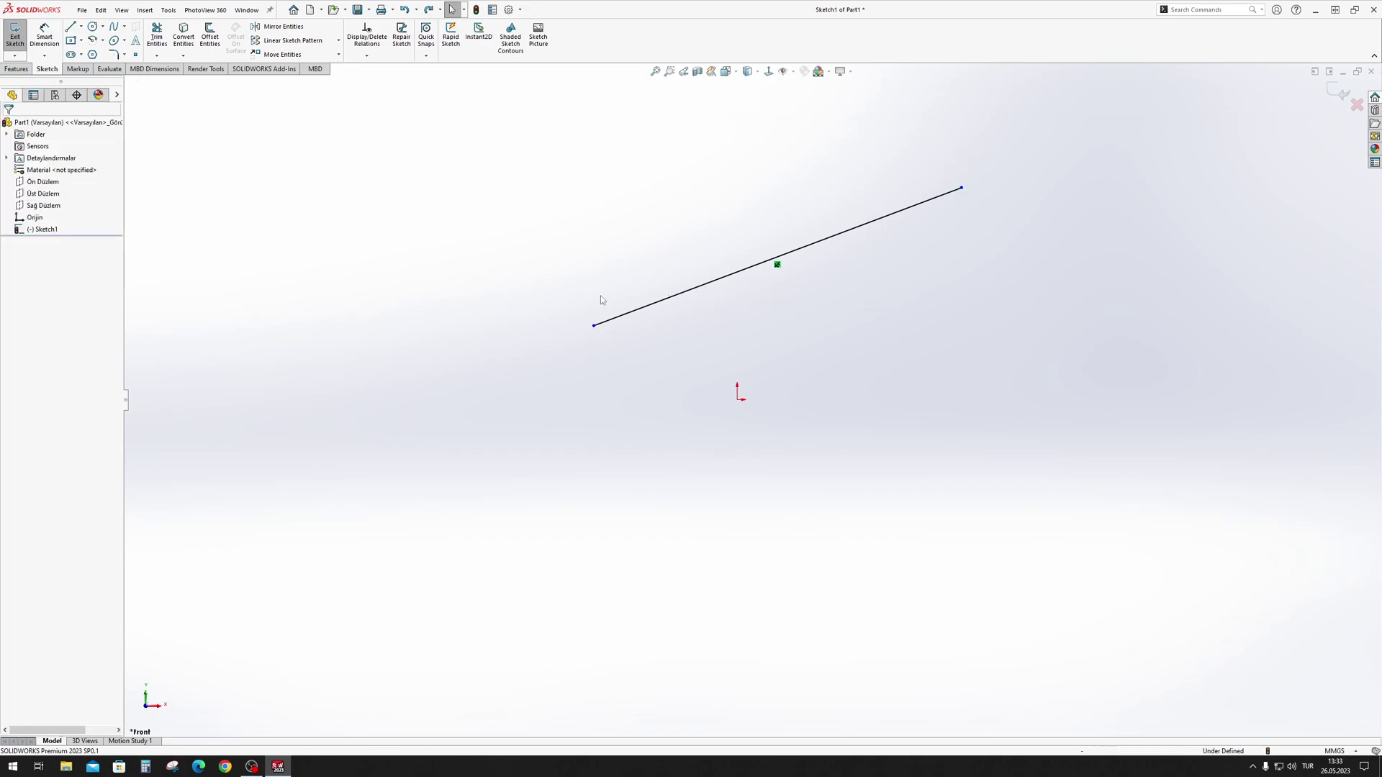
pyautogui.moveTo(600, 287)
pyautogui.mouseDown()
pyautogui.moveTo(584, 354)
pyautogui.moveTo(271, 447)
pyautogui.mouseUp()
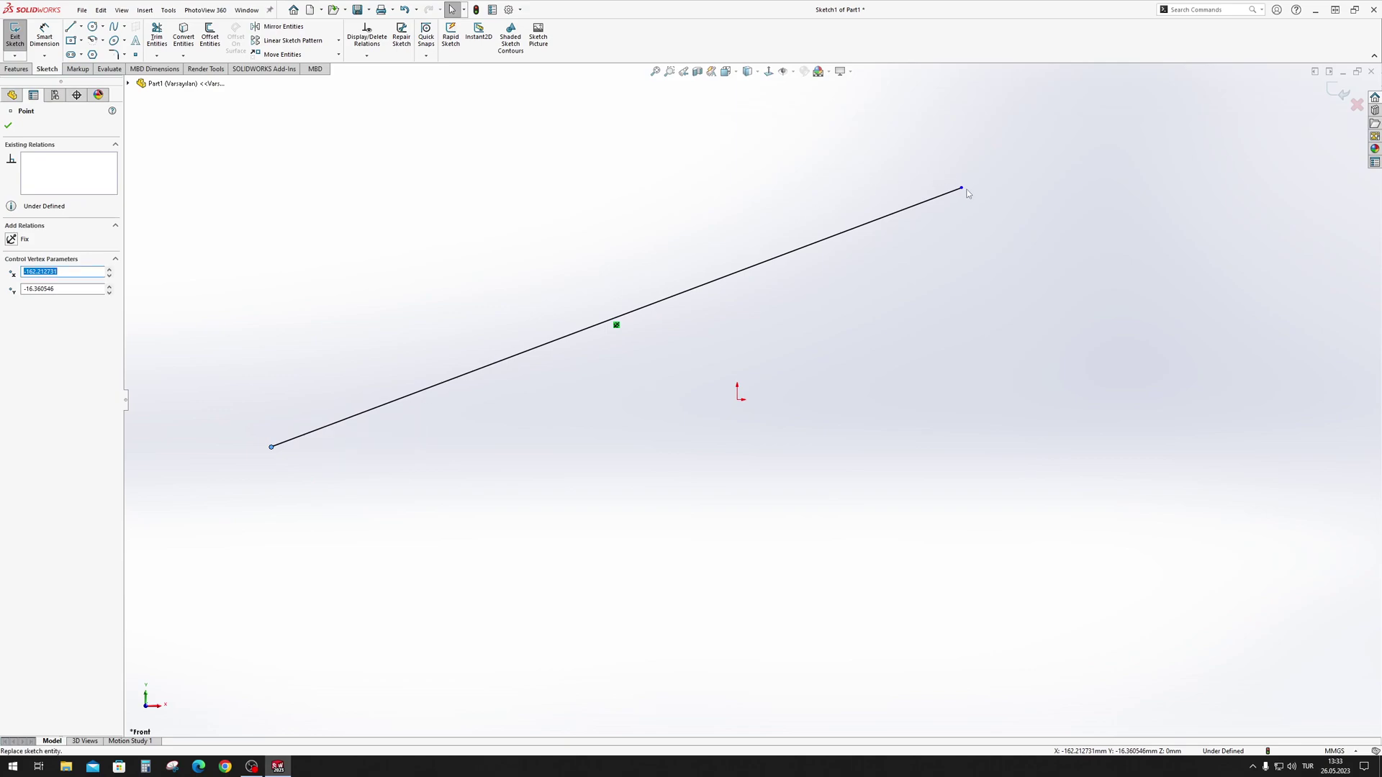
pyautogui.moveTo(966, 190); pyautogui.dragTo(1132, 123)
pyautogui.click(1050, 240)
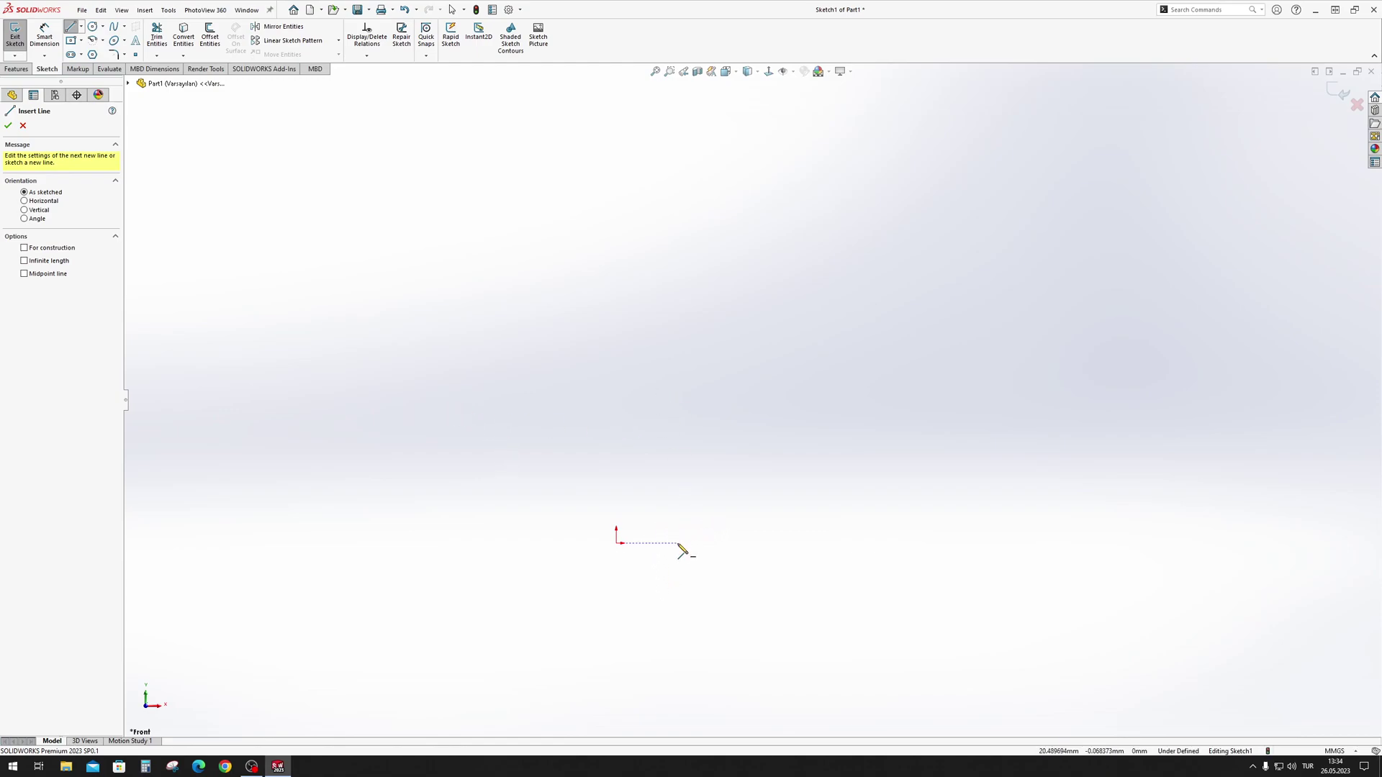
# Draw a sloped line and dimension its start point 50 mm above the origin
pyautogui.moveTo(683, 395); pyautogui.dragTo(882, 350)
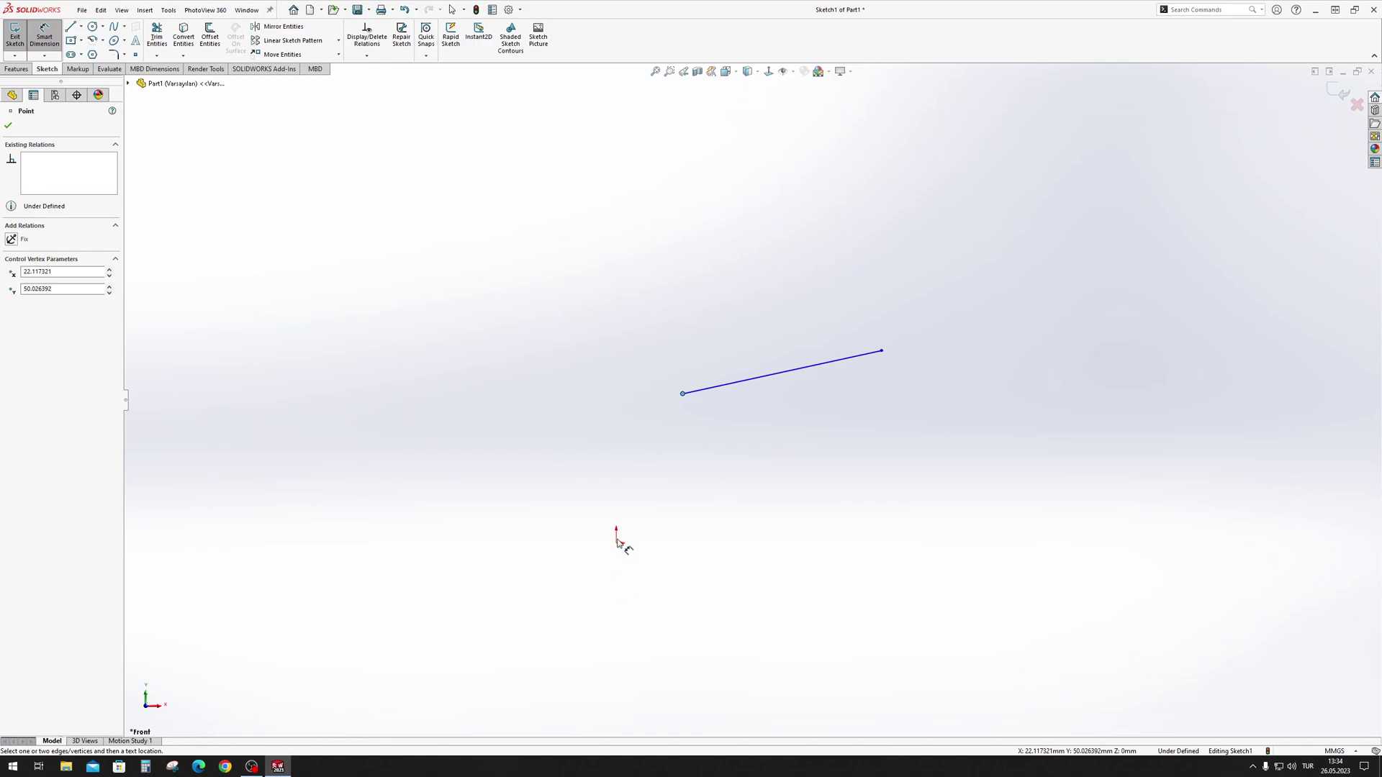
pyautogui.click(617, 543)
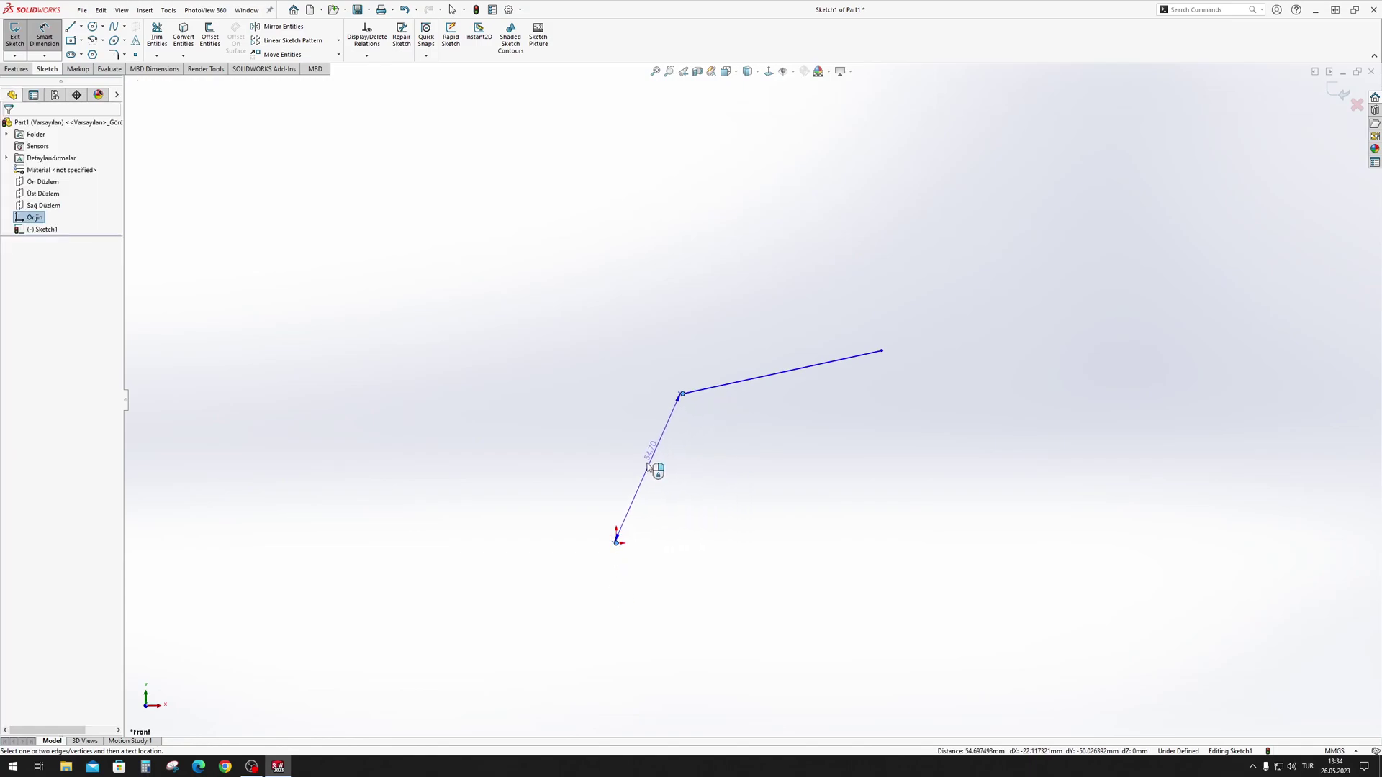
pyautogui.click(563, 466)
pyautogui.write('50.0263916mm')
pyautogui.press('Return')
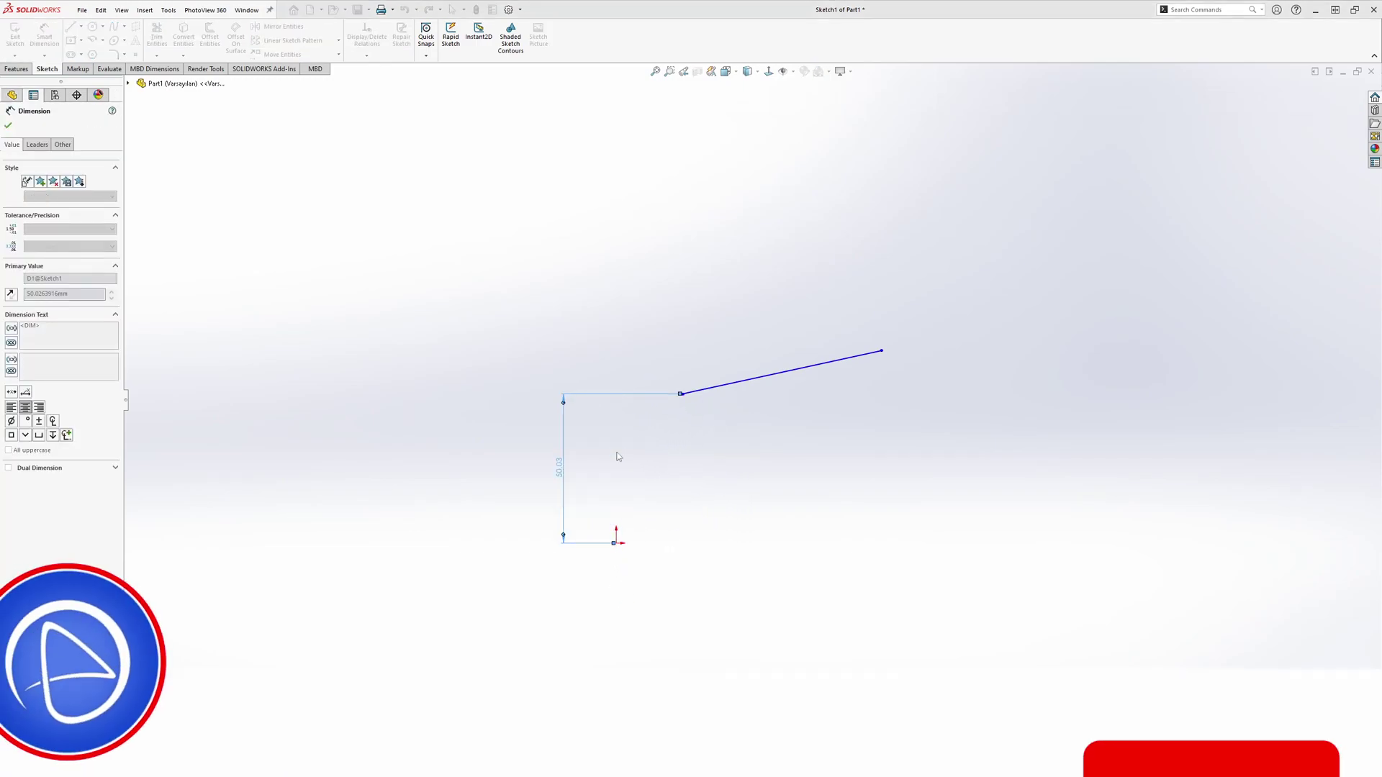
# Dimension the line's start point 20 mm horizontally from the origin
pyautogui.click(682, 394)
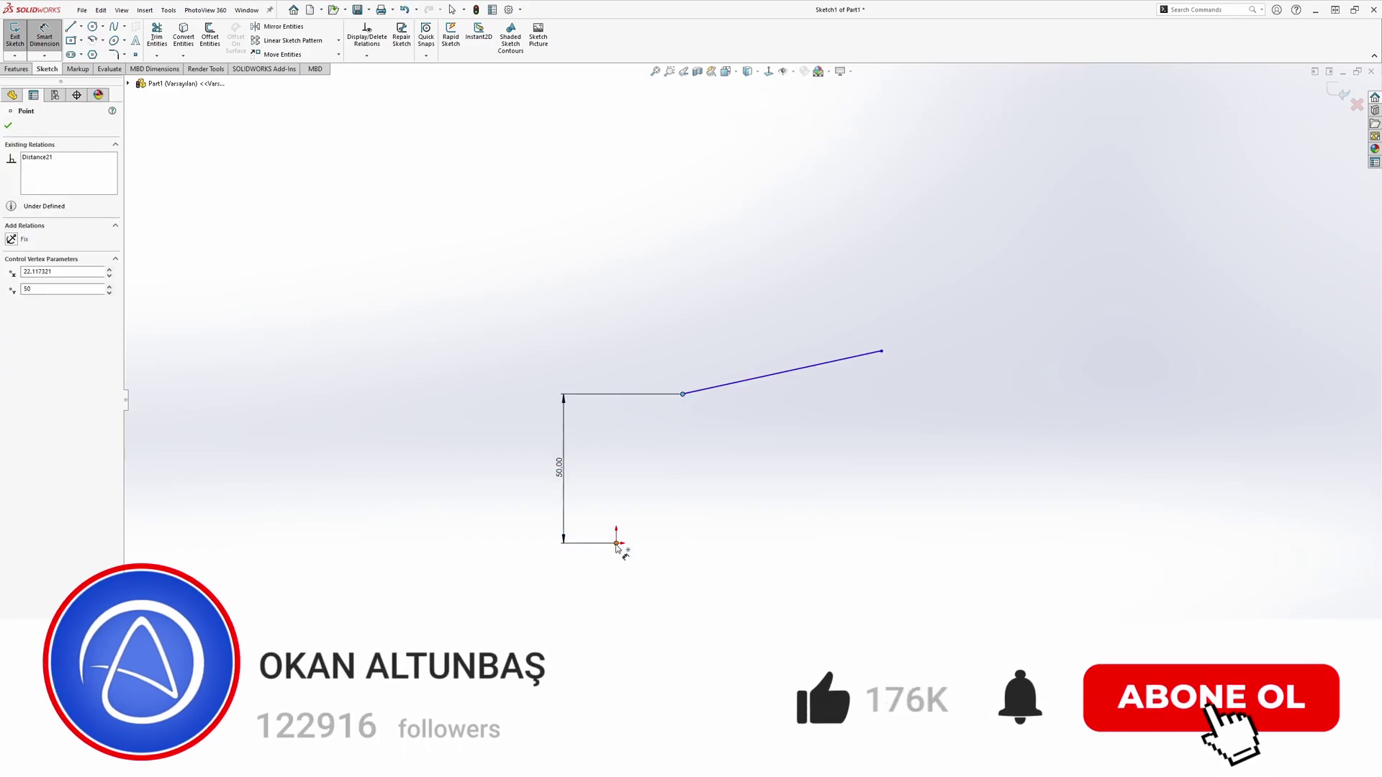
pyautogui.click(617, 544)
pyautogui.click(644, 603)
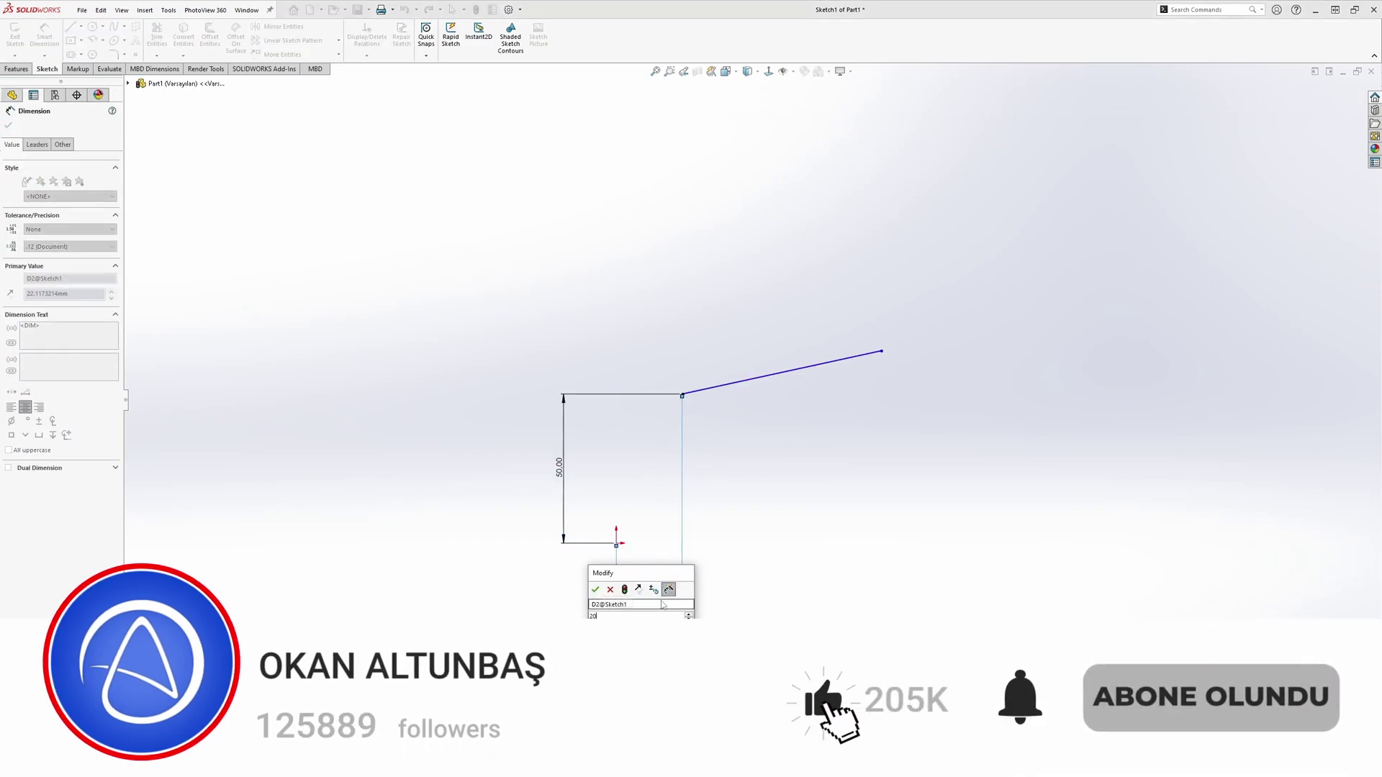
pyautogui.write('20')
pyautogui.press('Return')
pyautogui.press('Escape')
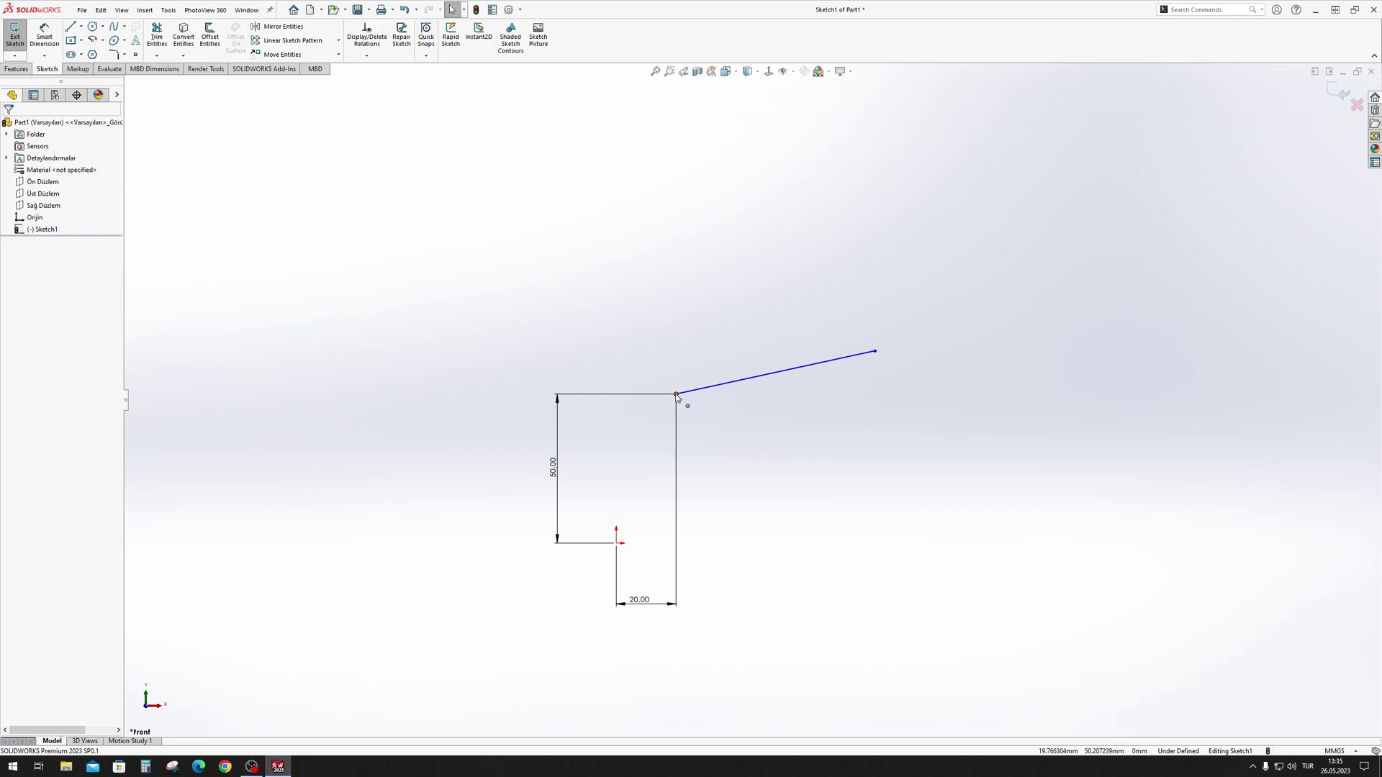
# Give the slanted line a 70 mm length dimension
pyautogui.press('d')
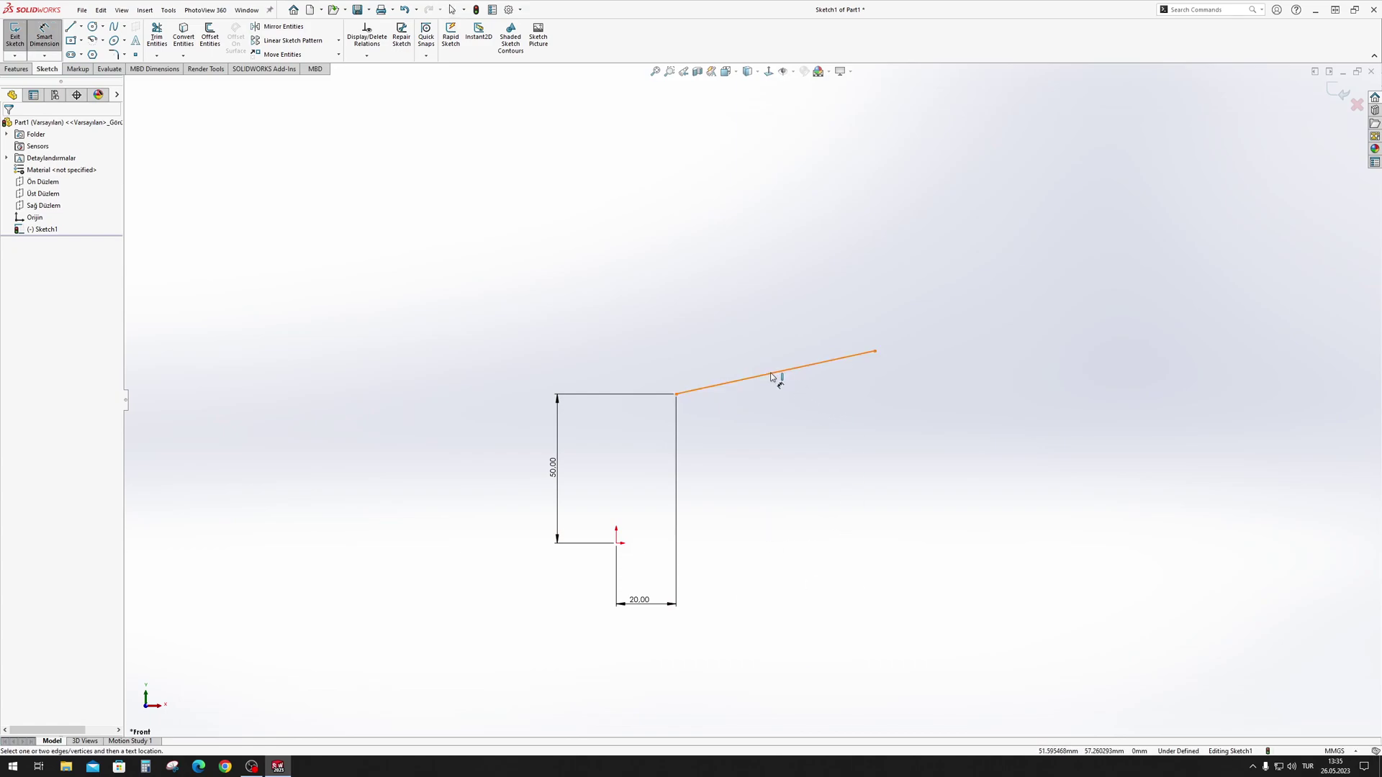
pyautogui.click(778, 372)
pyautogui.click(757, 354)
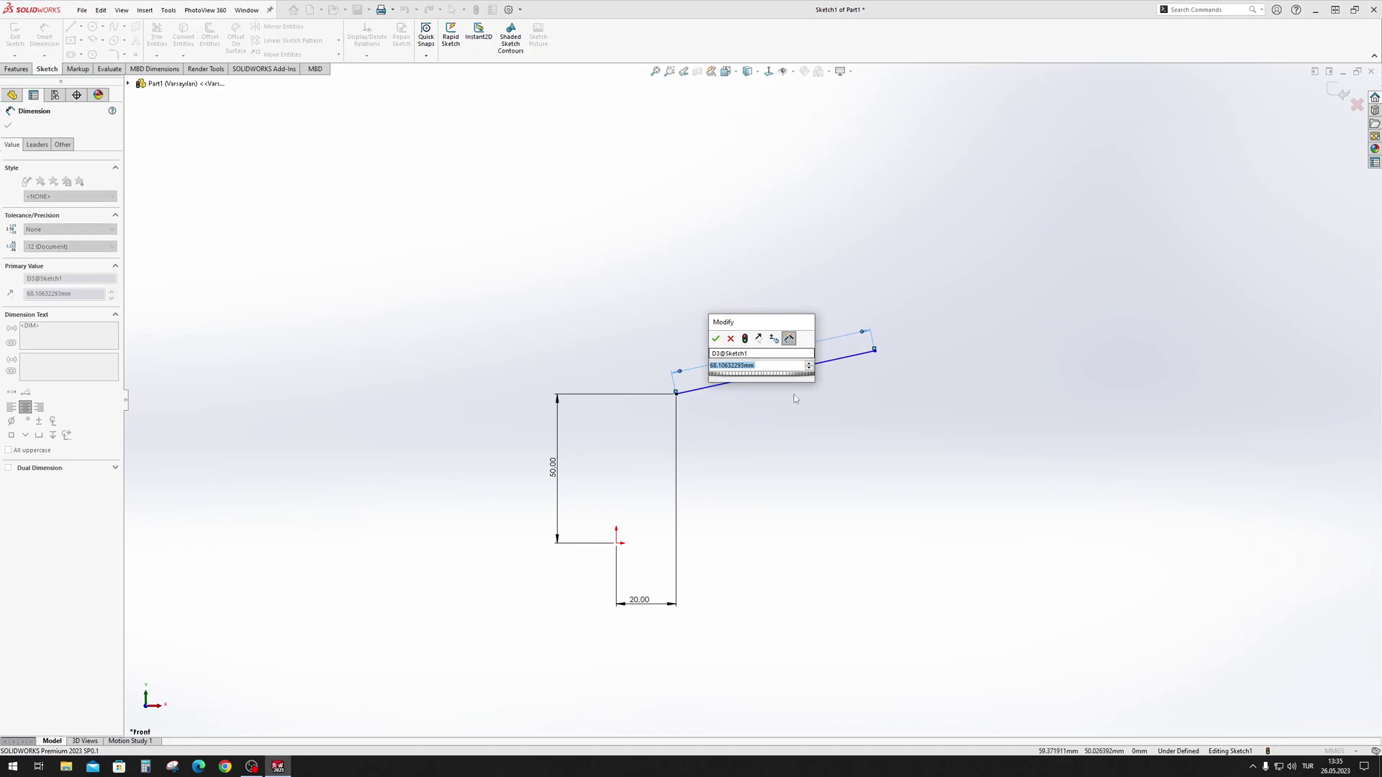
pyautogui.write('70')
pyautogui.press('Return')
pyautogui.press('Escape')
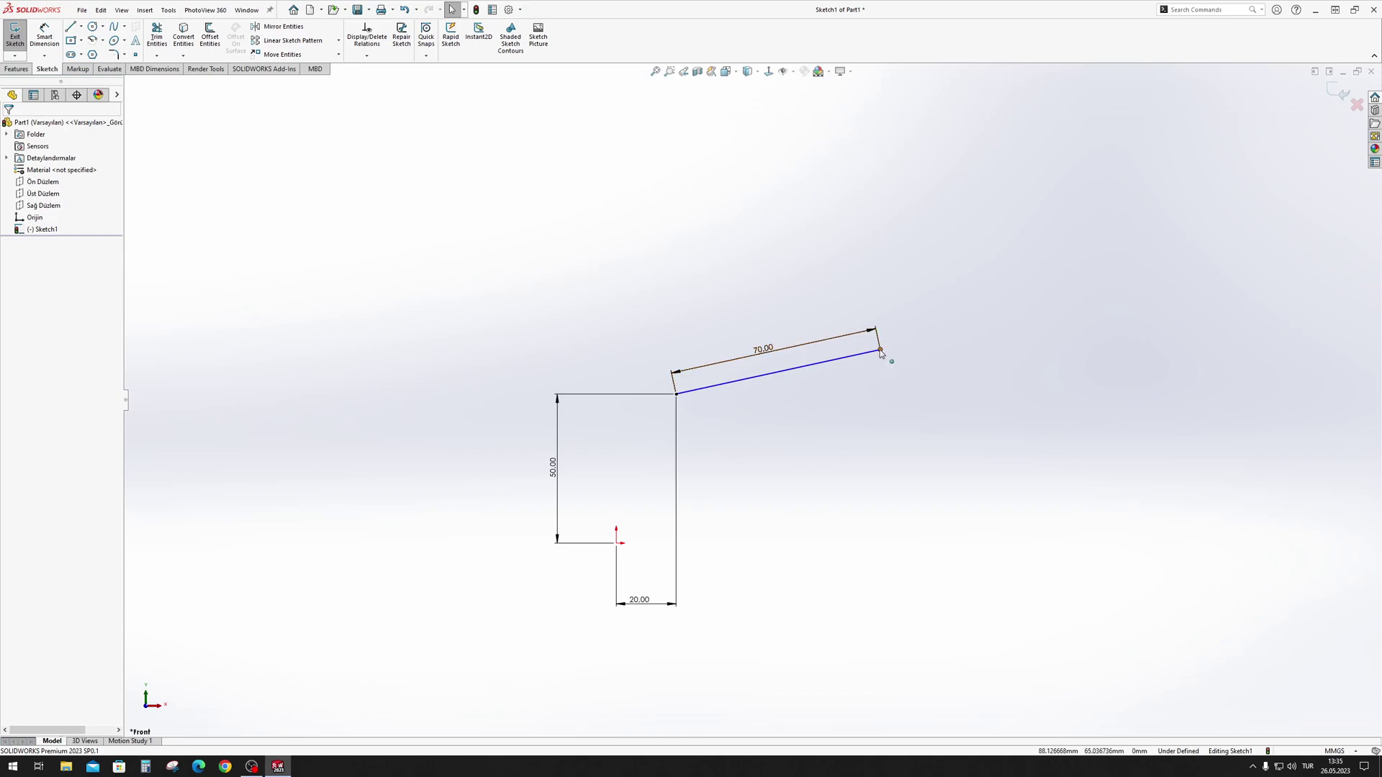
# Drag the line's free endpoint to show it still swings around the fixed start
pyautogui.click(880, 350)
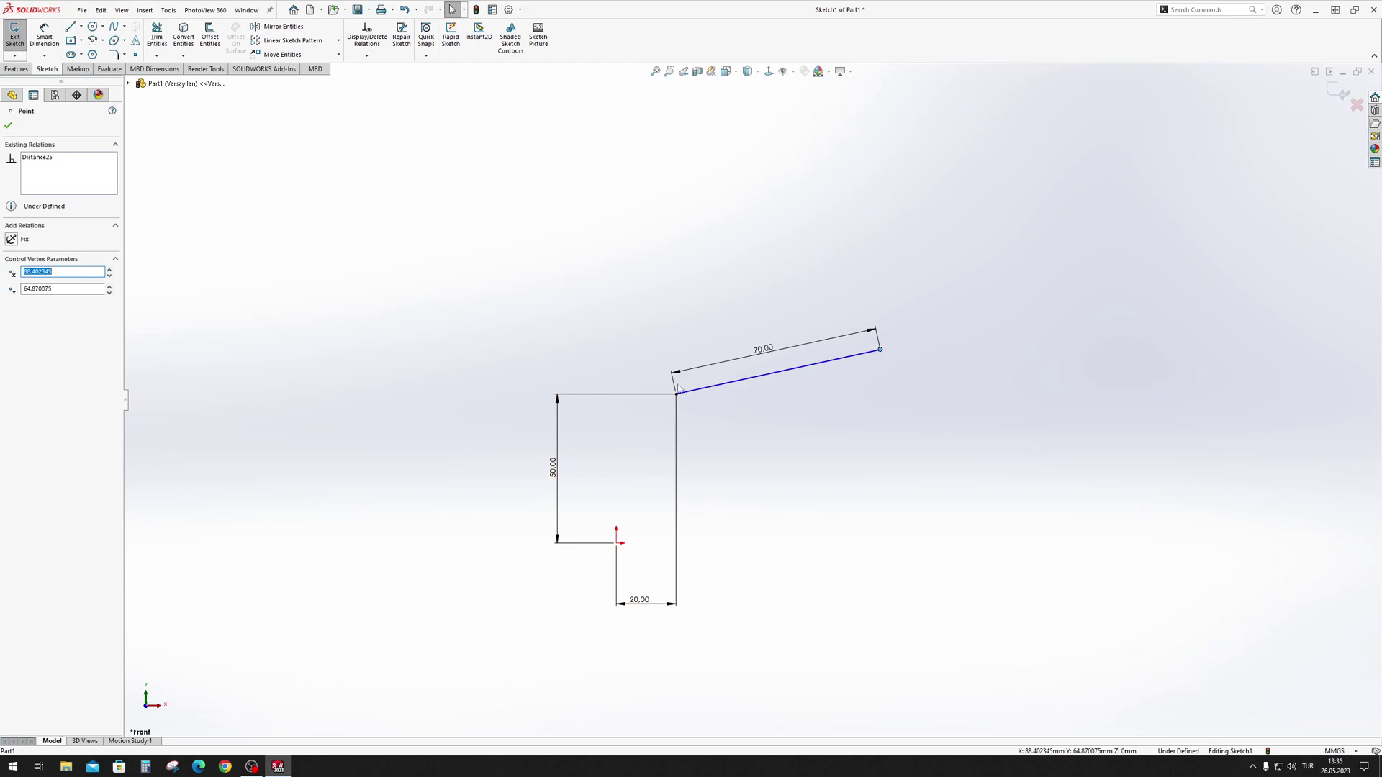
pyautogui.click(718, 475)
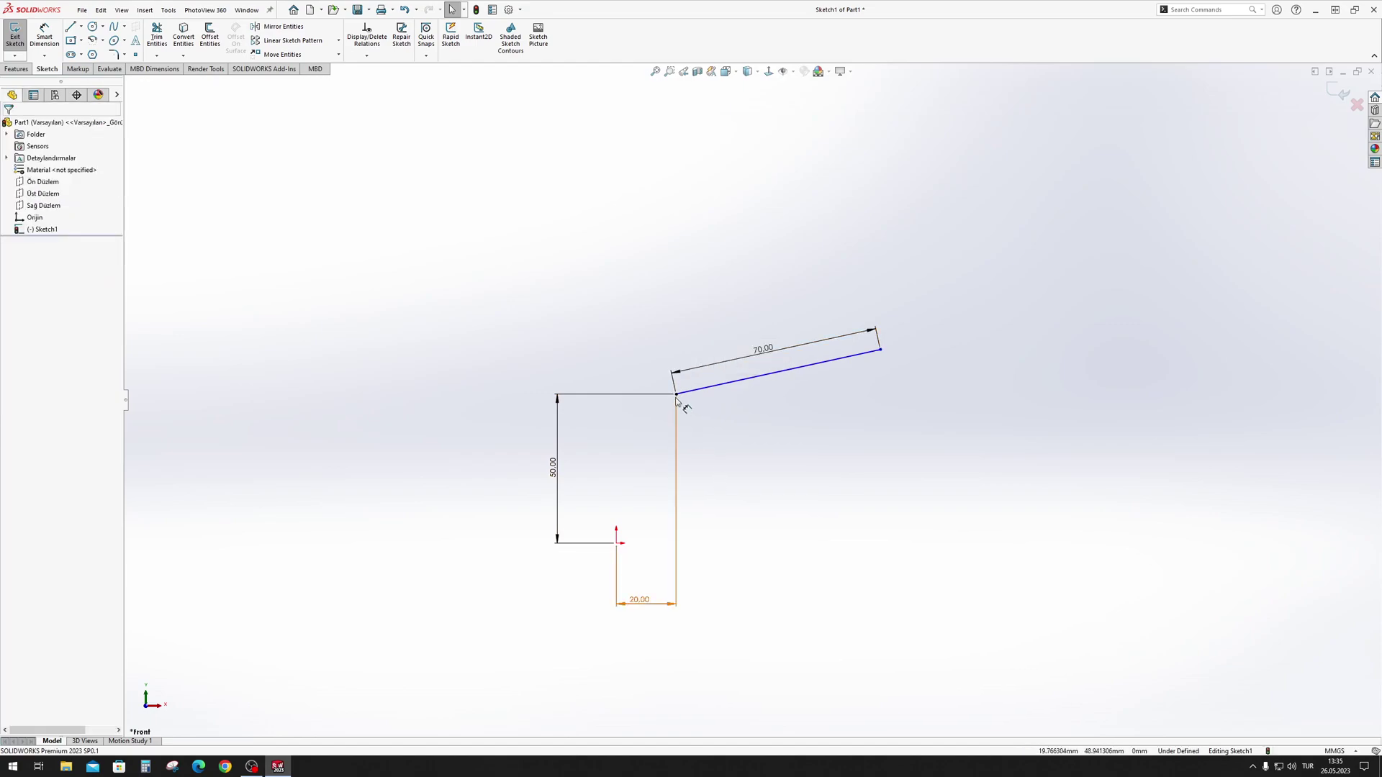
pyautogui.scroll(-2, 685, 401)
pyautogui.scroll(-3, 691, 400)
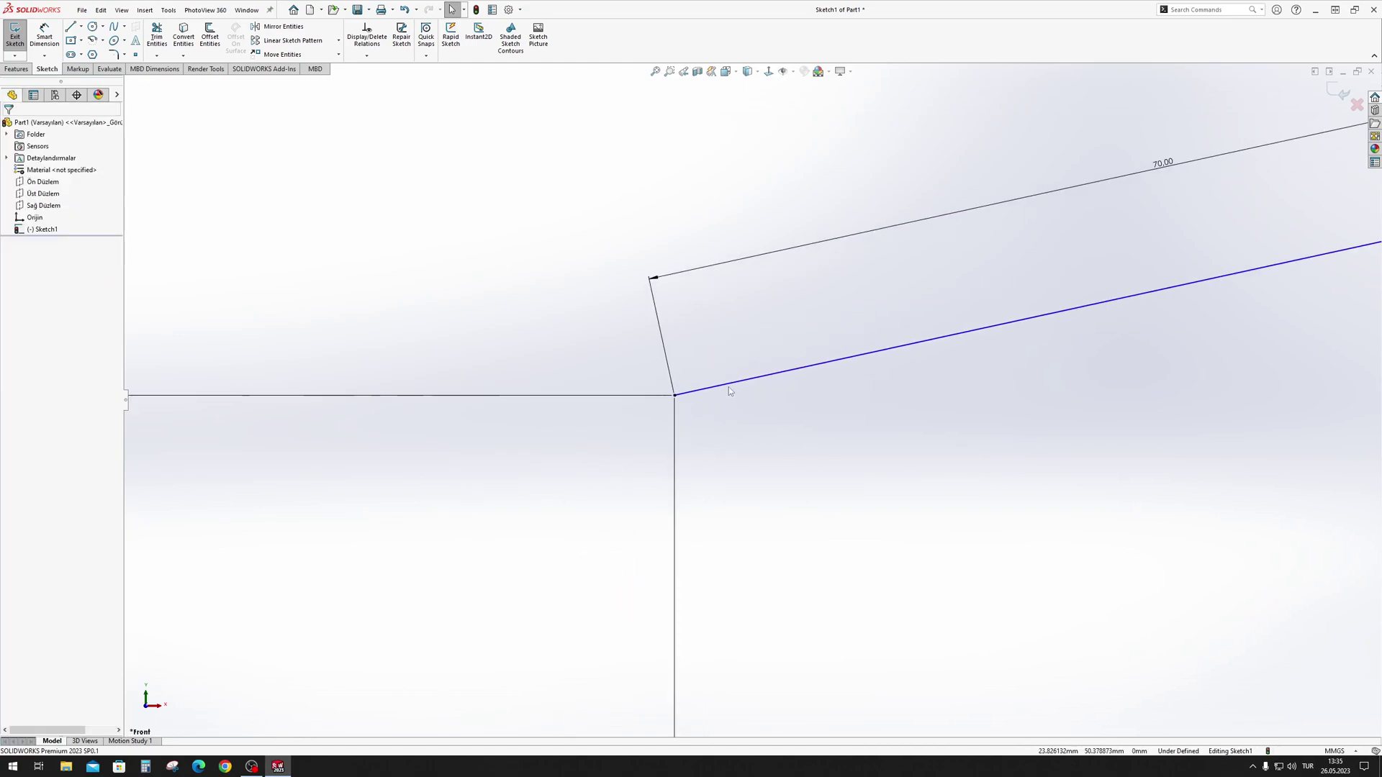
pyautogui.scroll(-3, 670, 396)
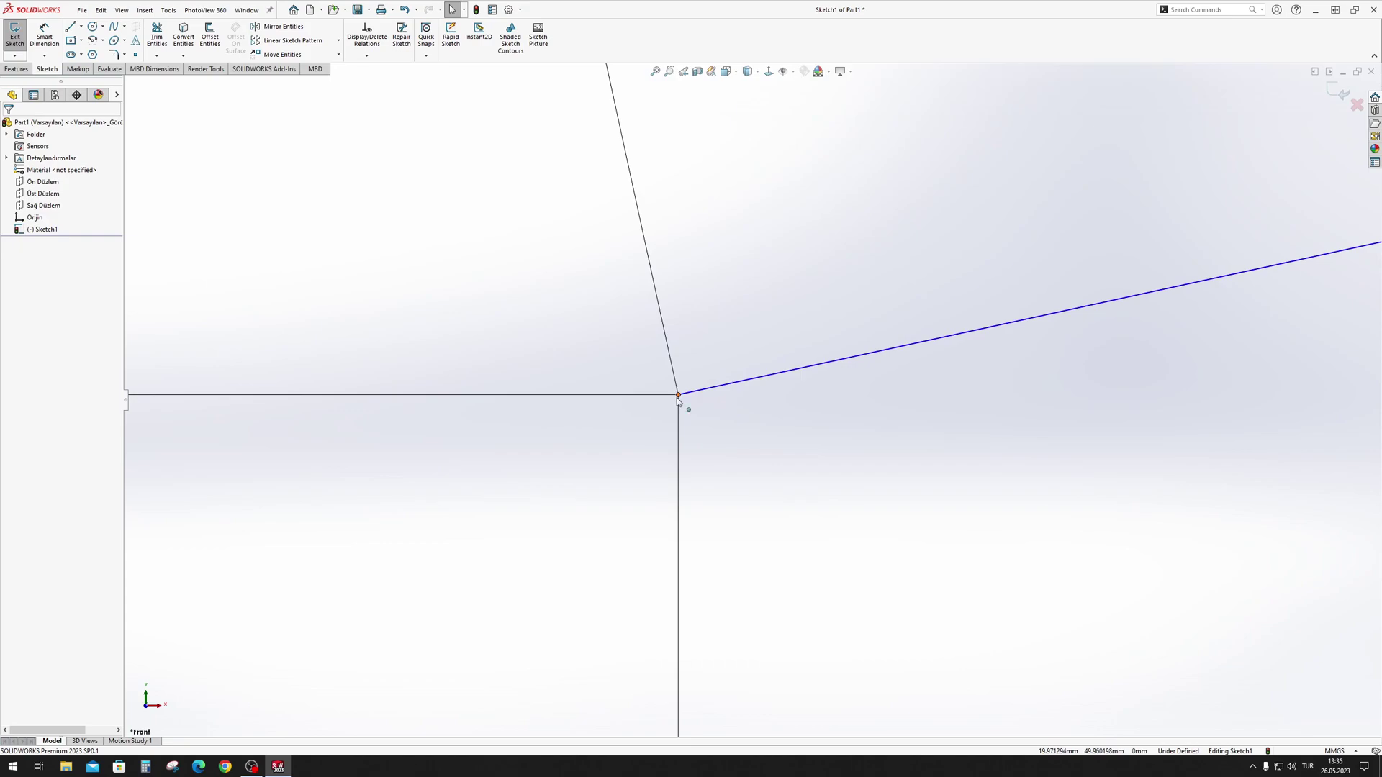
pyautogui.scroll(2, 720, 410)
pyautogui.scroll(3, 784, 432)
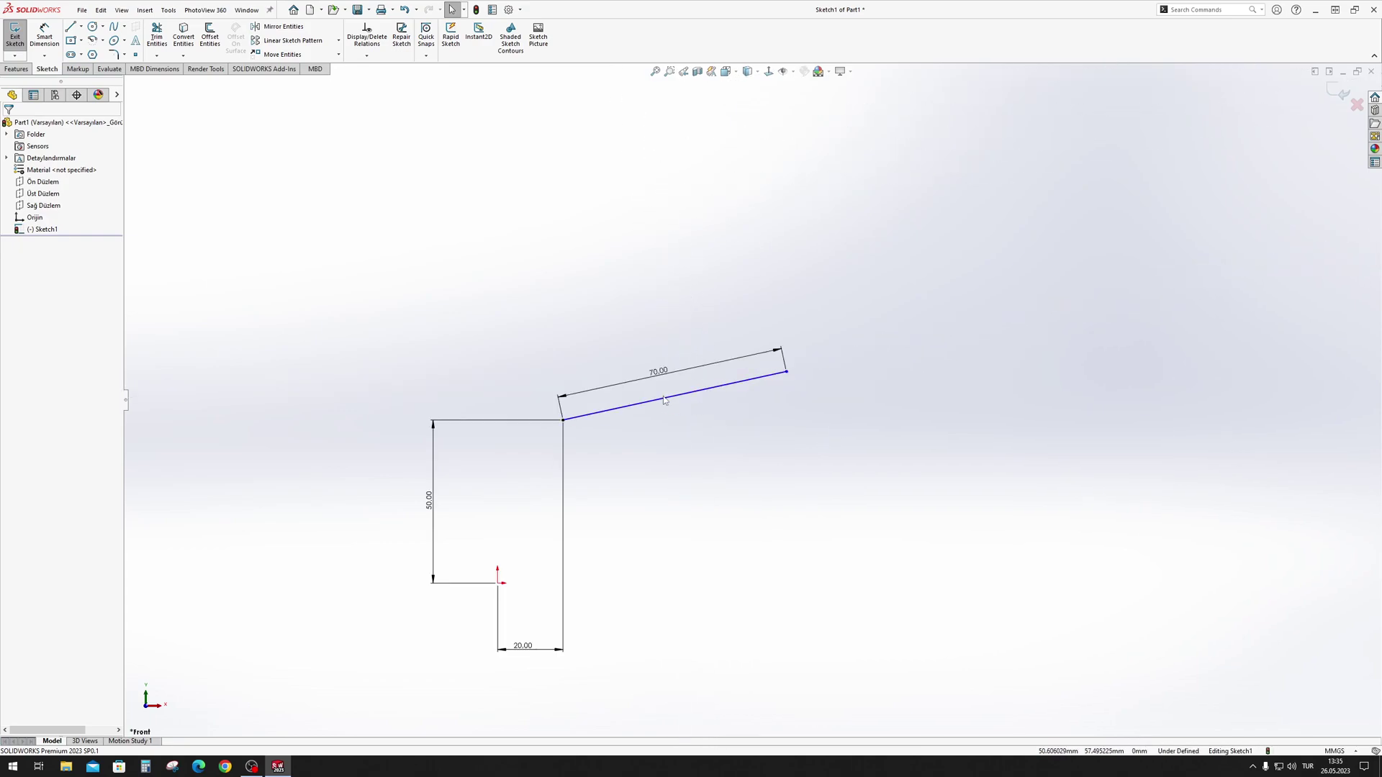
pyautogui.click(664, 400)
pyautogui.click(734, 465)
pyautogui.moveTo(786, 374)
pyautogui.mouseDown()
pyautogui.moveTo(452, 773)
pyautogui.moveTo(1072, 322)
pyautogui.moveTo(758, 213)
pyautogui.mouseUp()
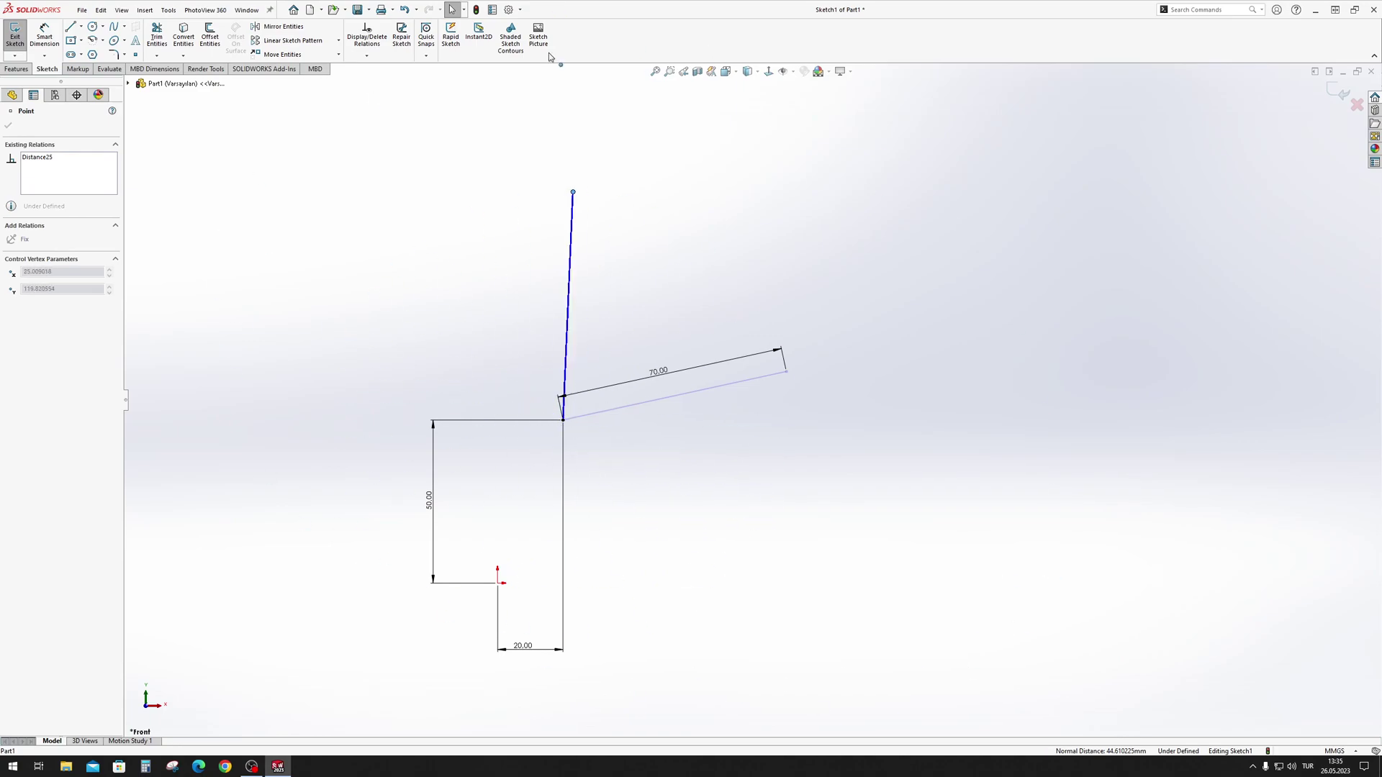
# Draw a horizontal construction line from the profile's top corner
pyautogui.press('l')
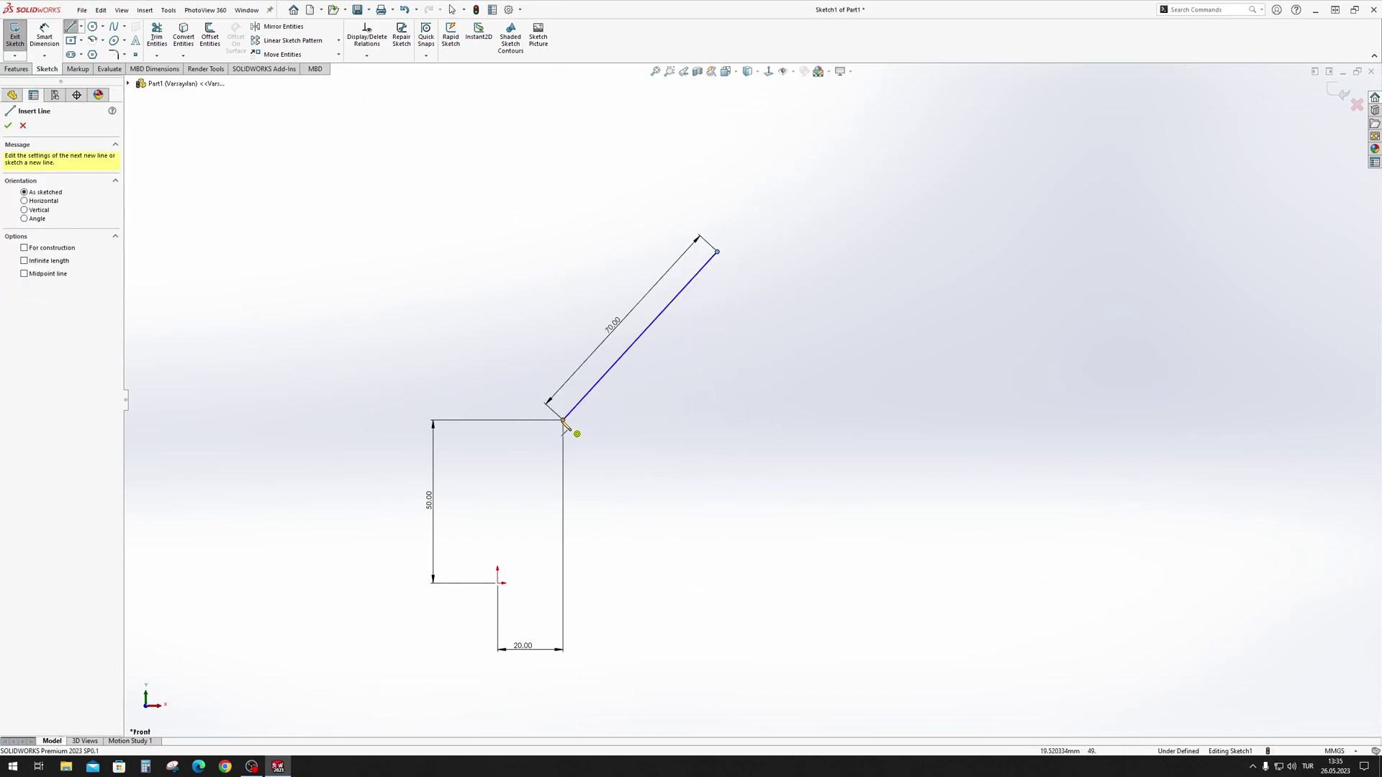
pyautogui.click(563, 421)
pyautogui.click(650, 420)
pyautogui.press('Escape')
pyautogui.click(635, 421)
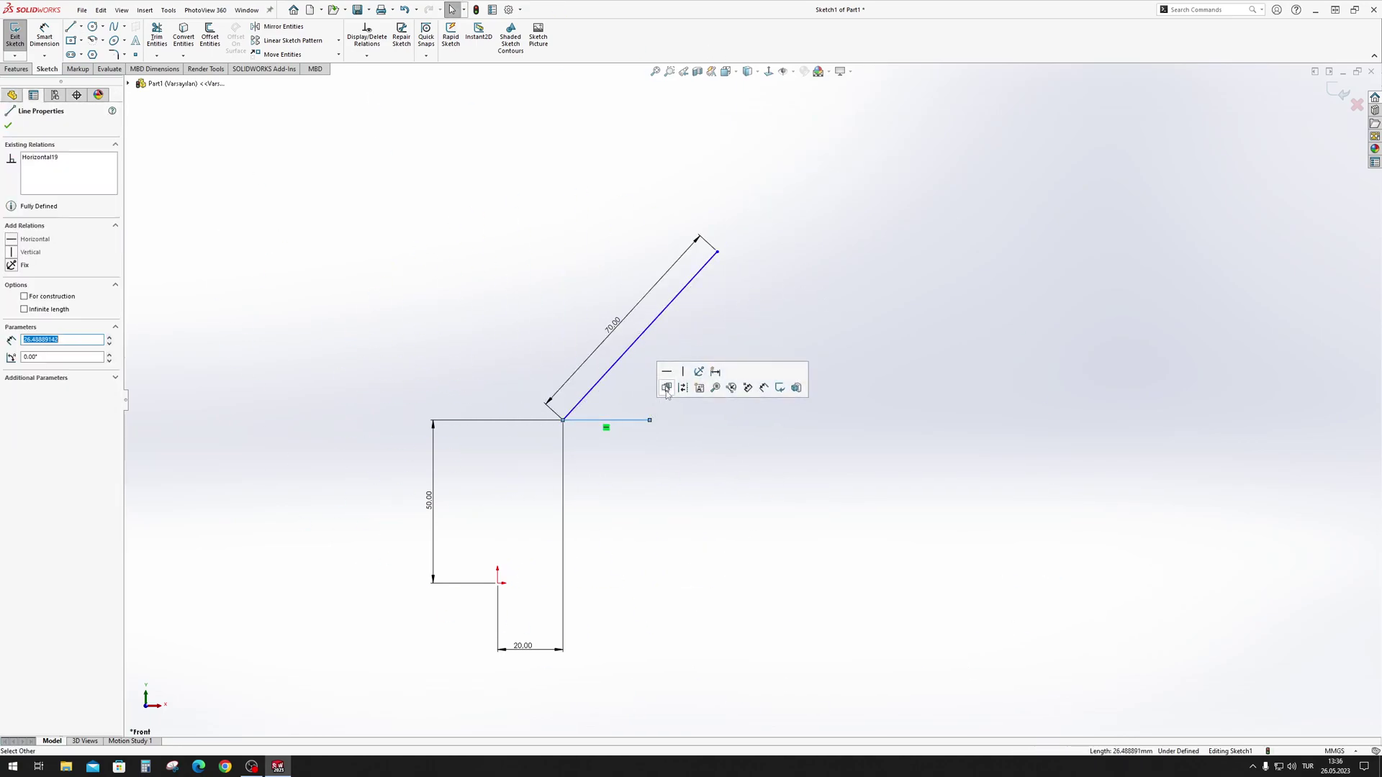
pyautogui.click(733, 388)
# Dimension the angle between the 70 mm line and construction line as 50°
pyautogui.press('d')
pyautogui.click(601, 385)
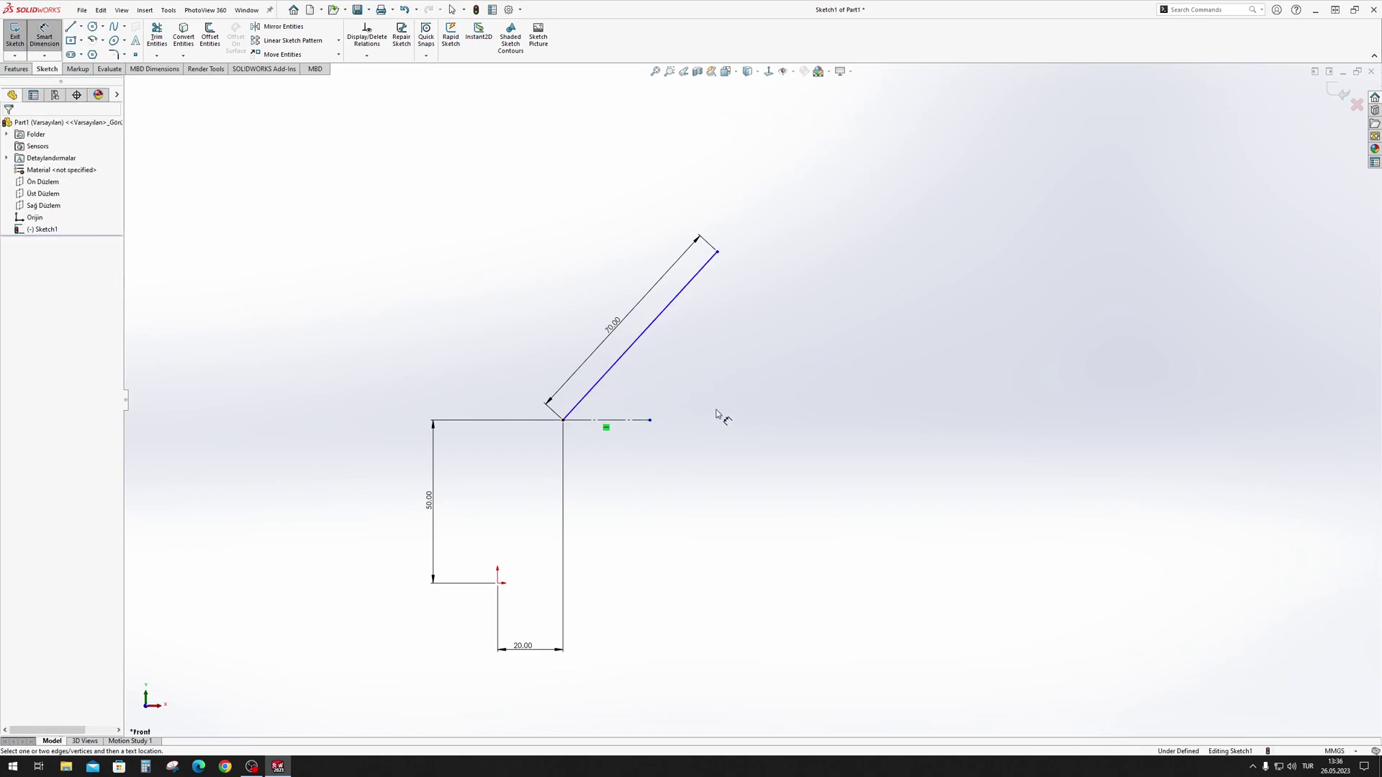
pyautogui.click(633, 421)
pyautogui.click(712, 430)
pyautogui.write('50')
pyautogui.press('Return')
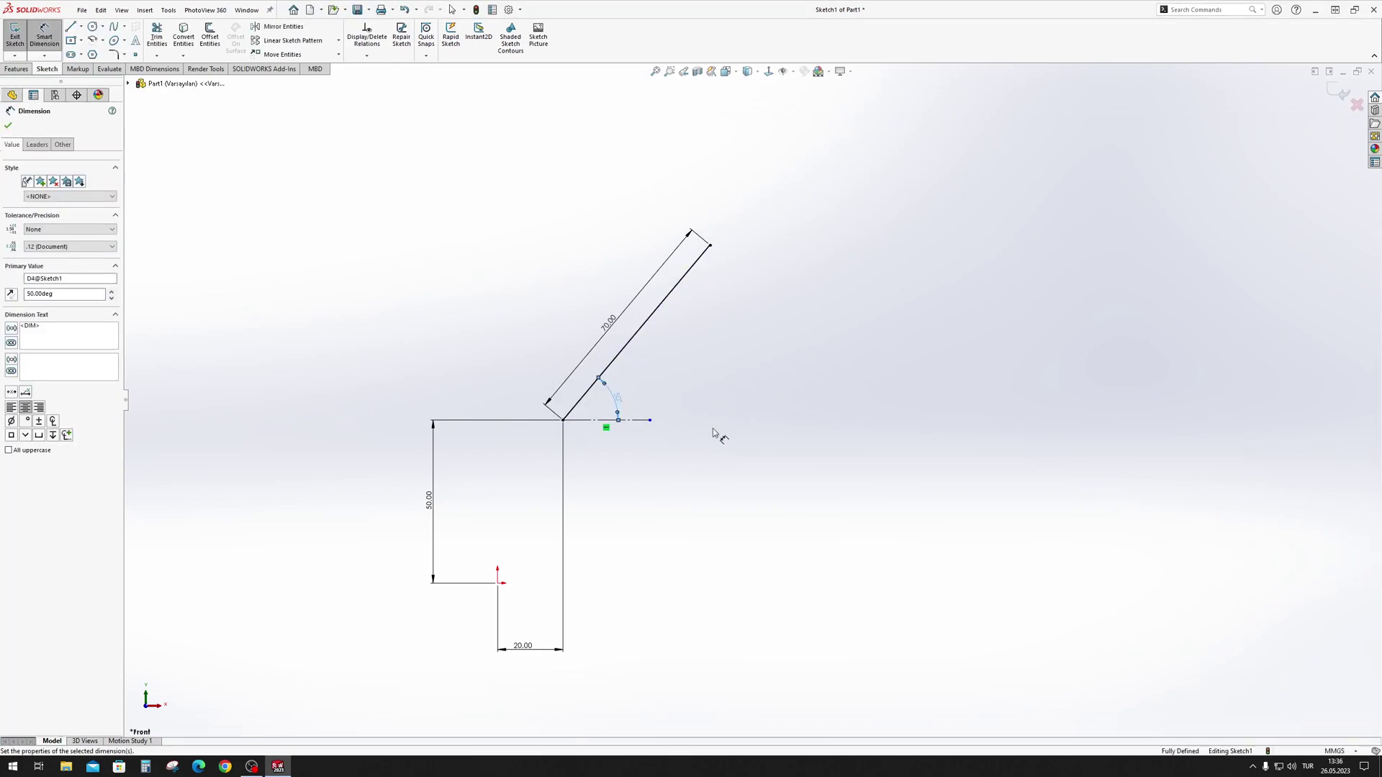
pyautogui.press('Escape')
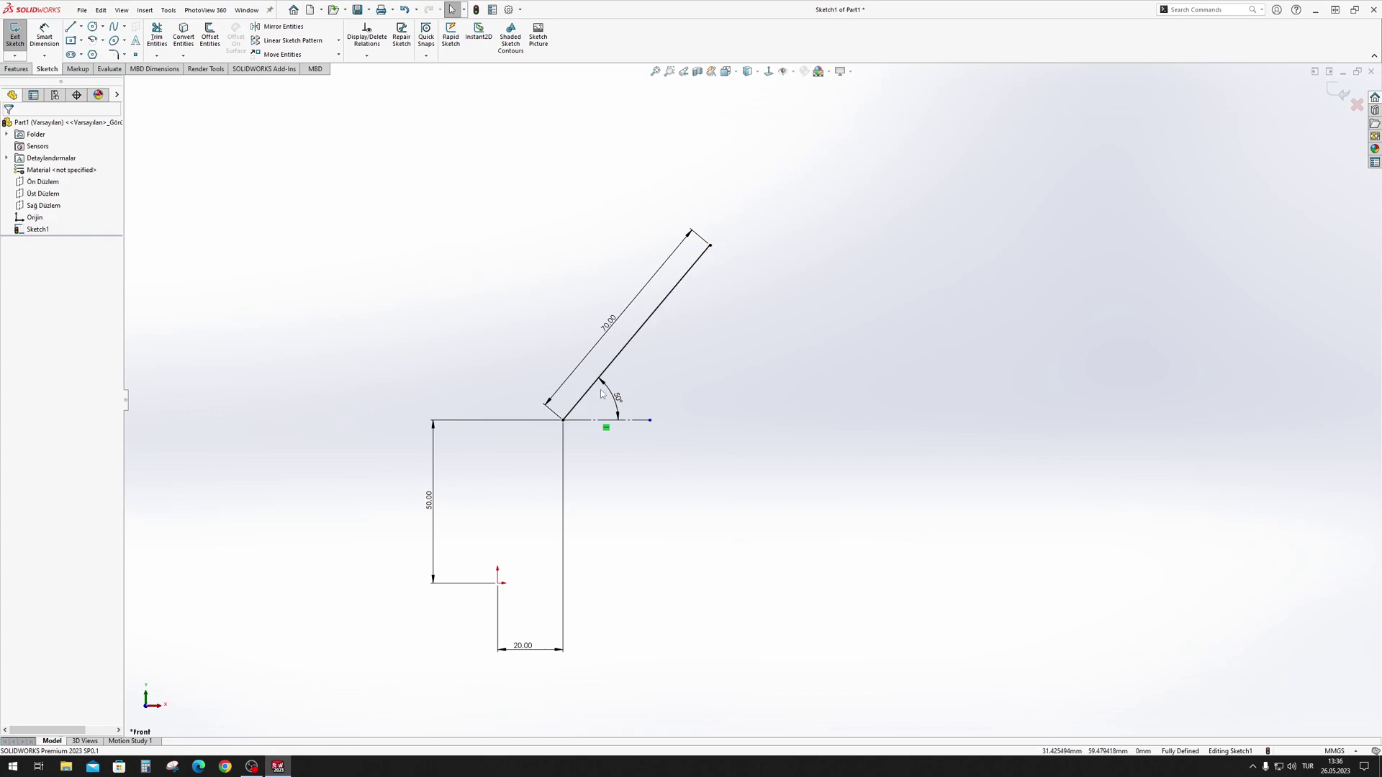
# Test the angled line's movement and add a Horizontal relation to the construction line
pyautogui.click(629, 429)
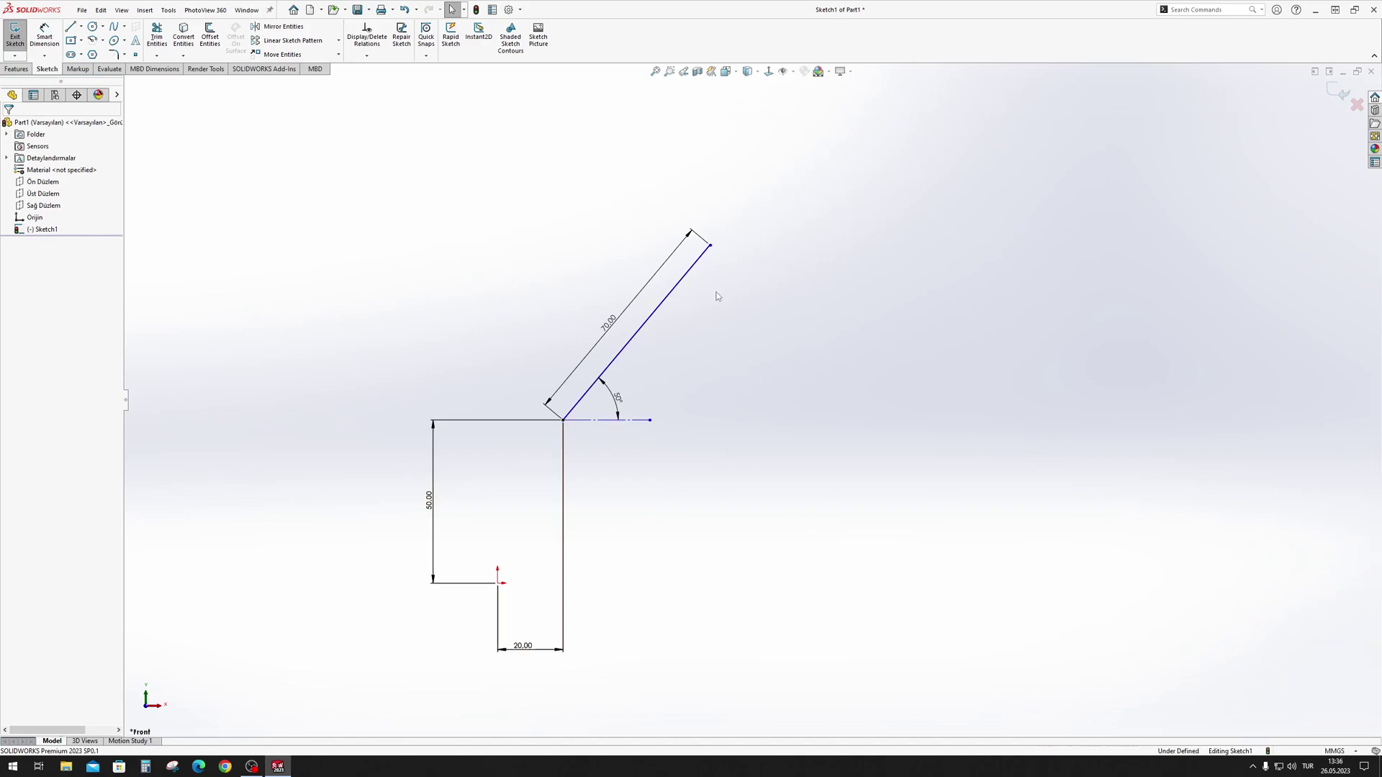
pyautogui.moveTo(710, 246)
pyautogui.mouseDown()
pyautogui.moveTo(722, 195)
pyautogui.moveTo(698, 467)
pyautogui.mouseUp()
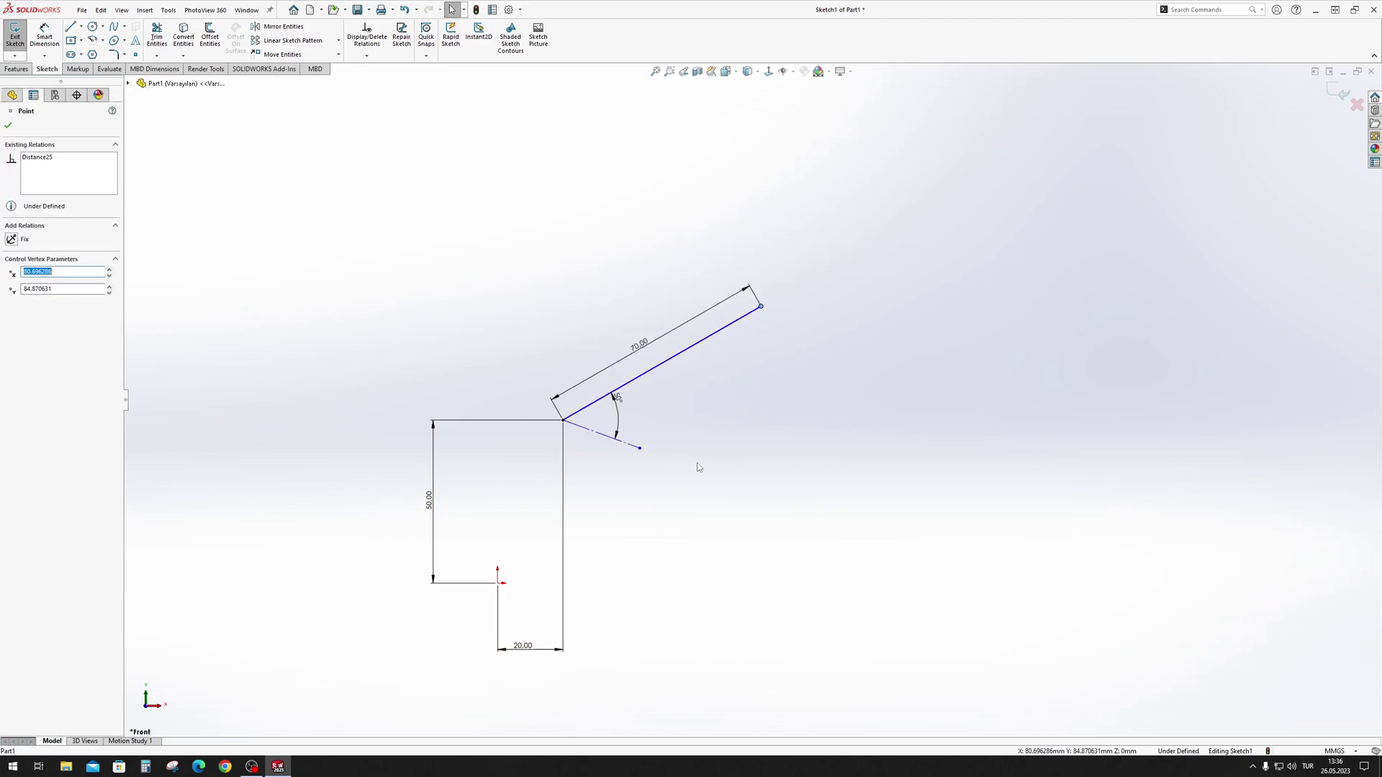
pyautogui.click(625, 447)
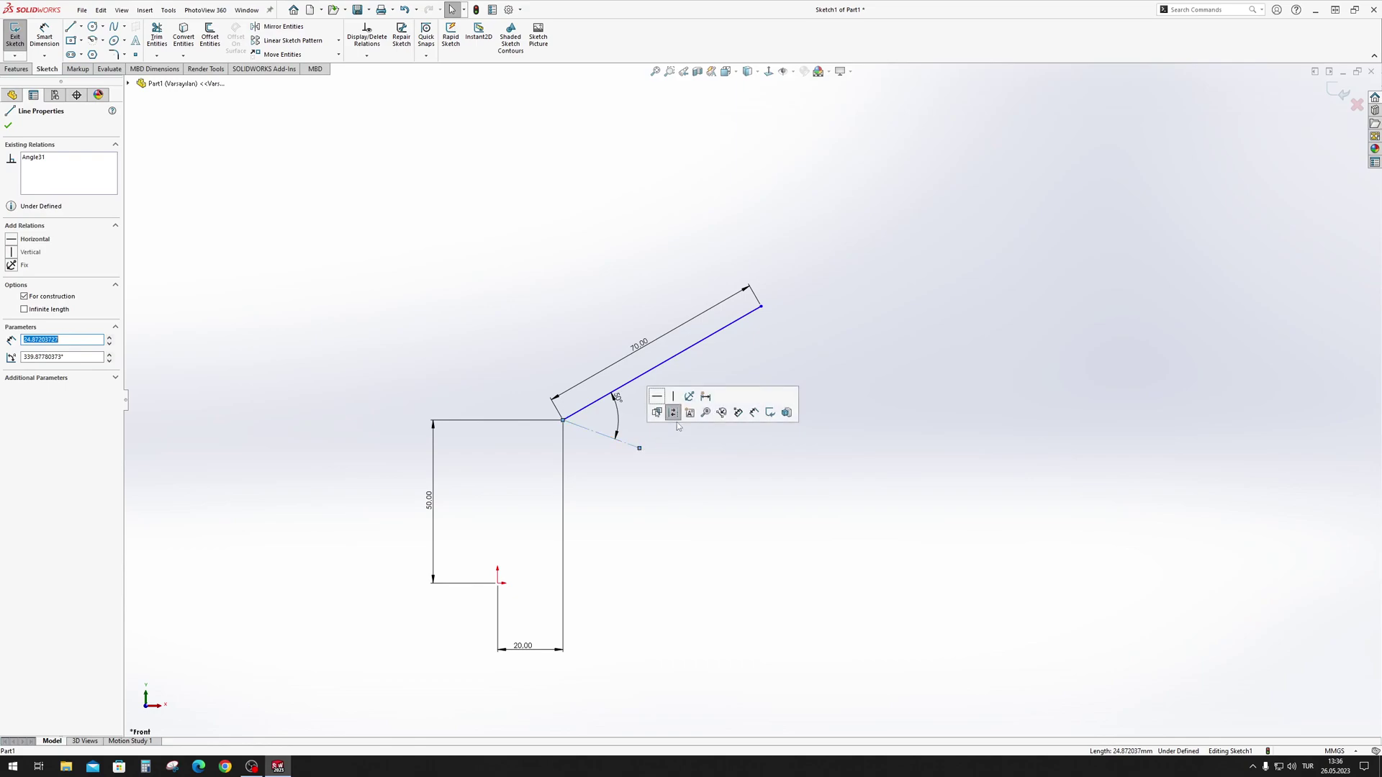
pyautogui.click(656, 396)
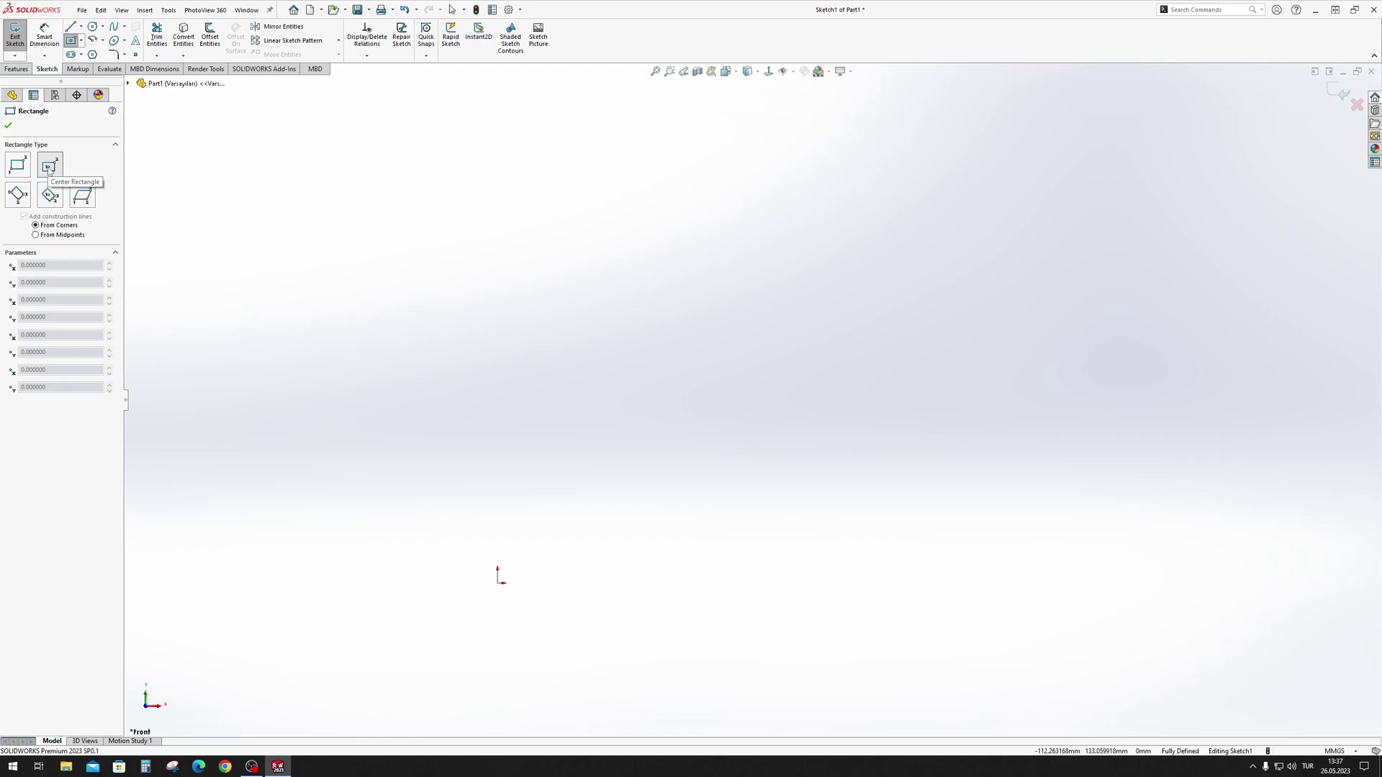
# Draw a centre rectangle centred on the origin and fit it in view
pyautogui.click(498, 583)
pyautogui.click(826, 322)
pyautogui.press('Escape')
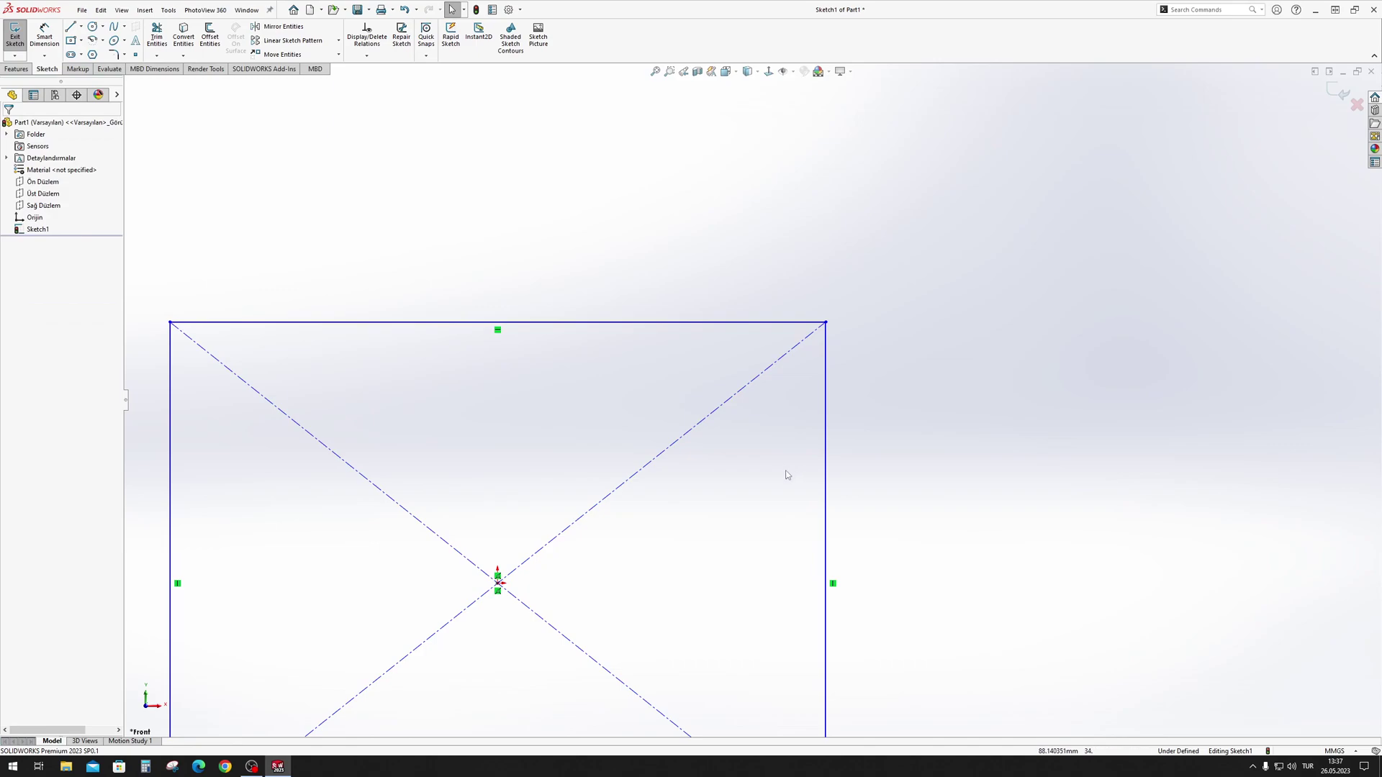
pyautogui.press('f')
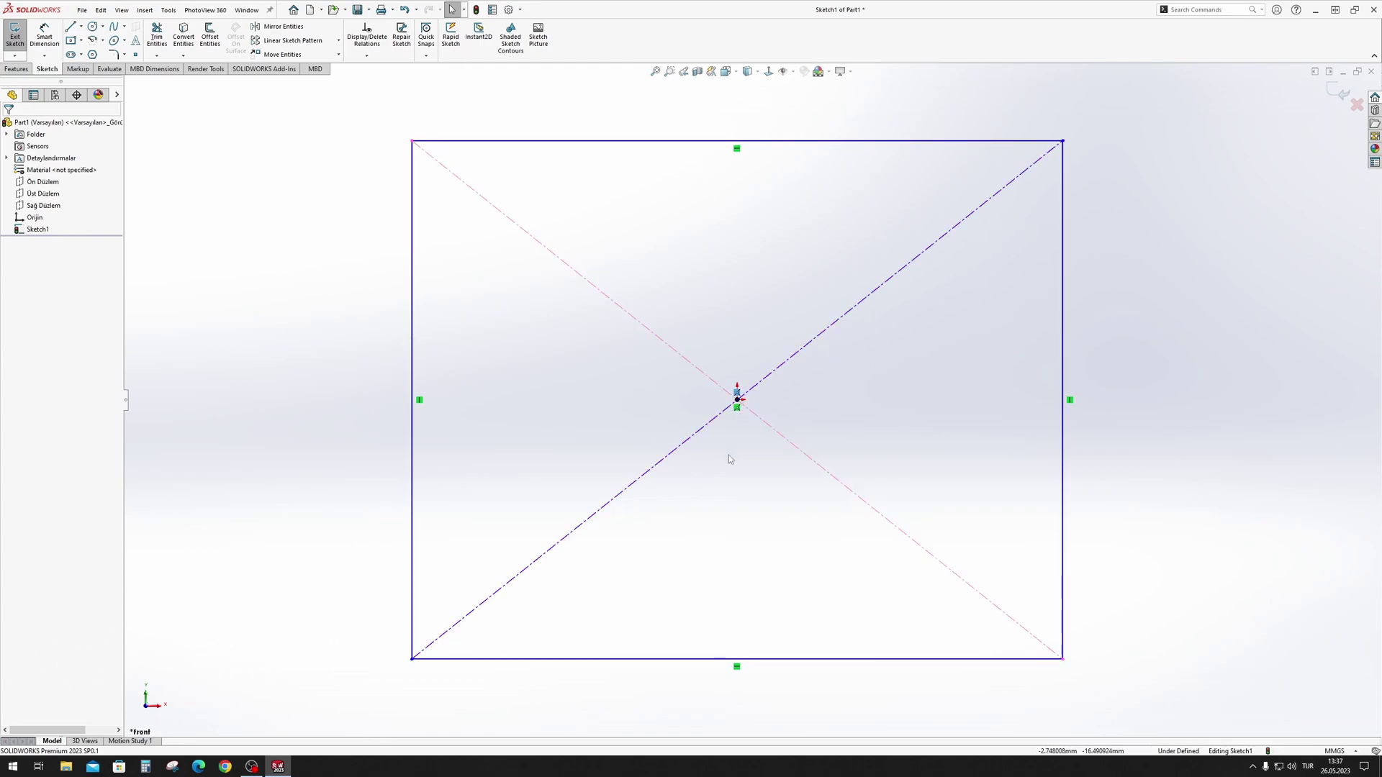
pyautogui.click(420, 400)
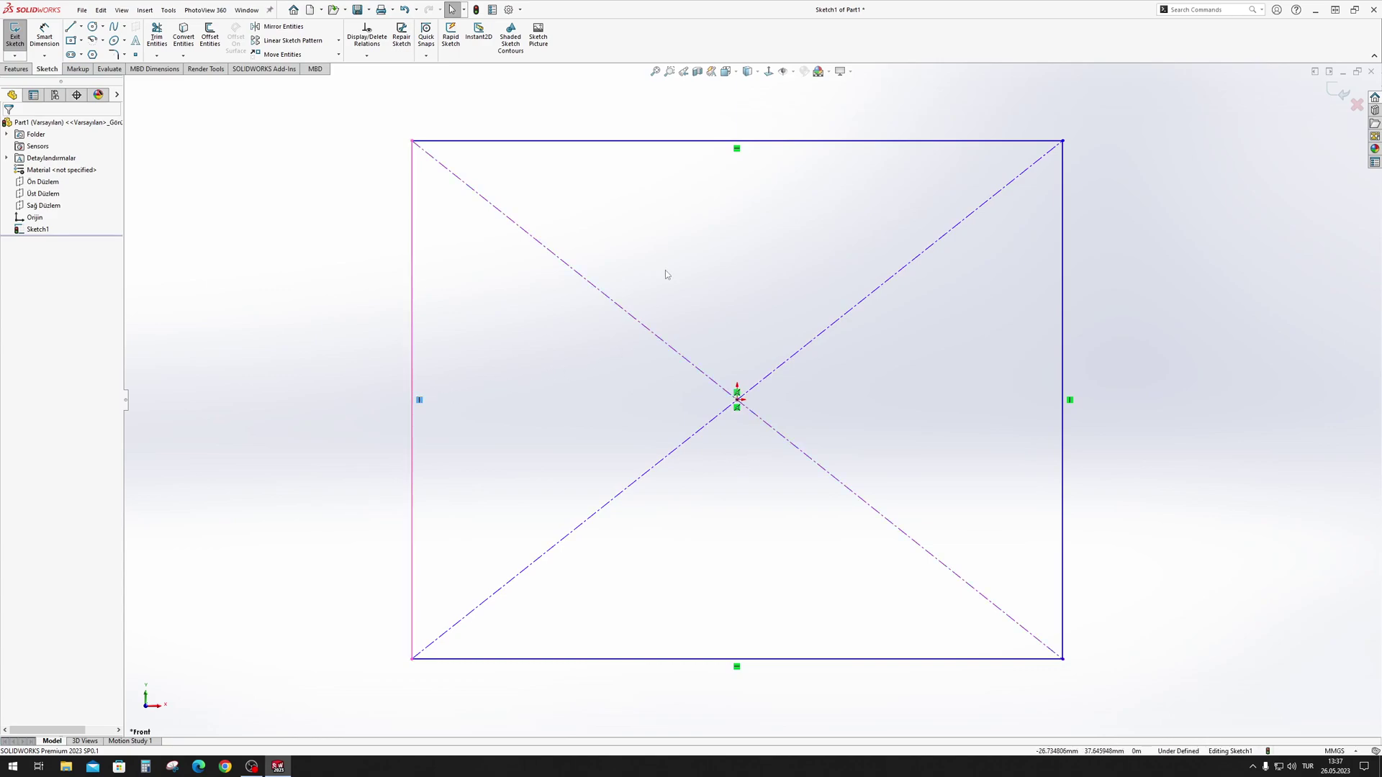
pyautogui.press('Escape')
# Dimension the rectangle's height as 150 mm and width as 200 mm
pyautogui.press('d')
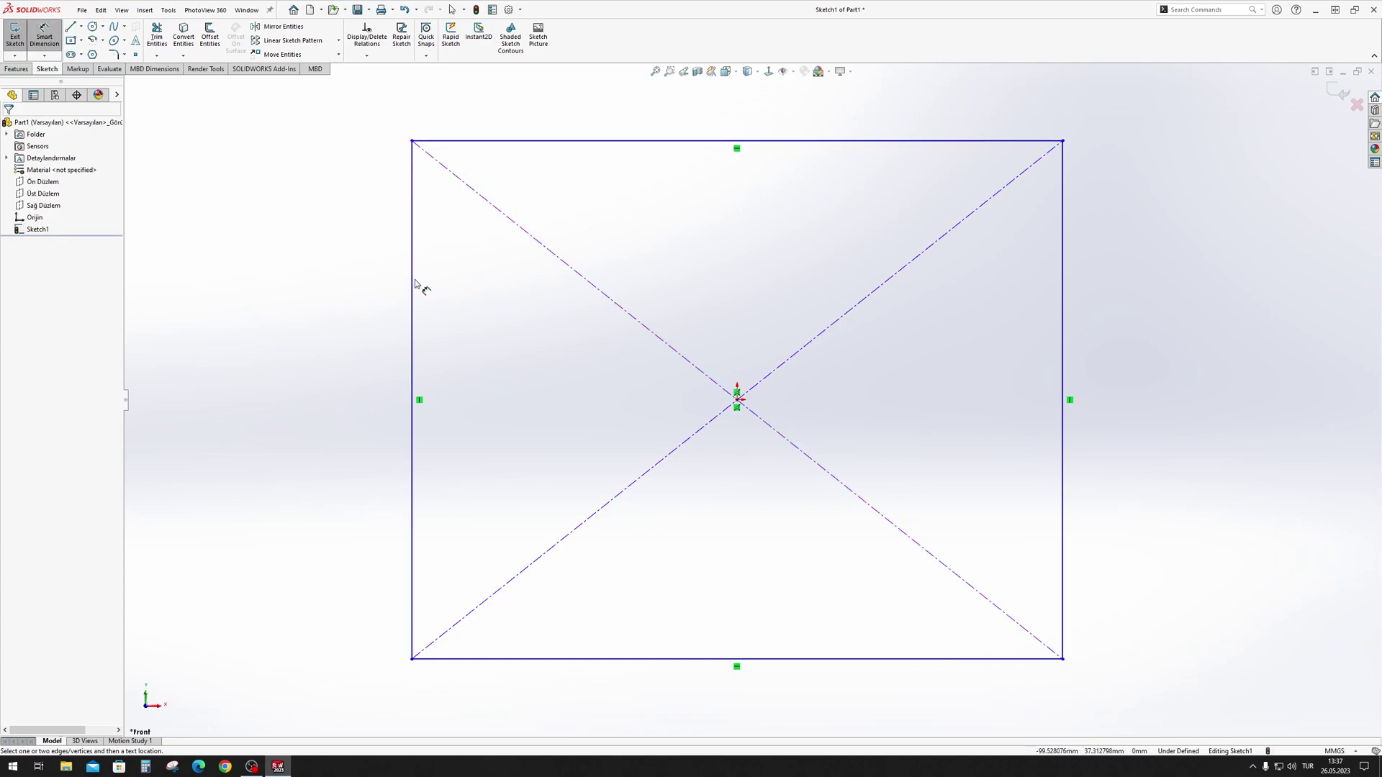
pyautogui.click(416, 286)
pyautogui.click(382, 348)
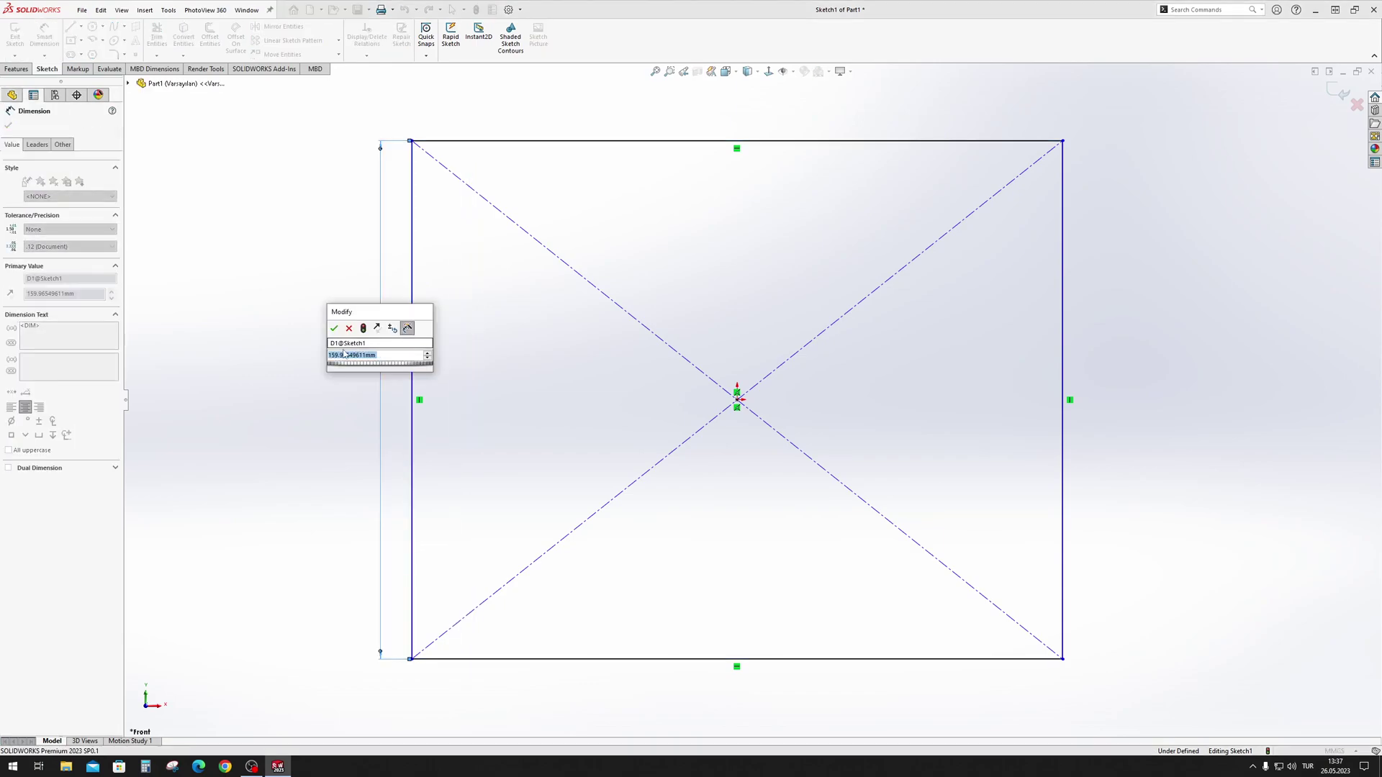
pyautogui.write('150')
pyautogui.press('Return')
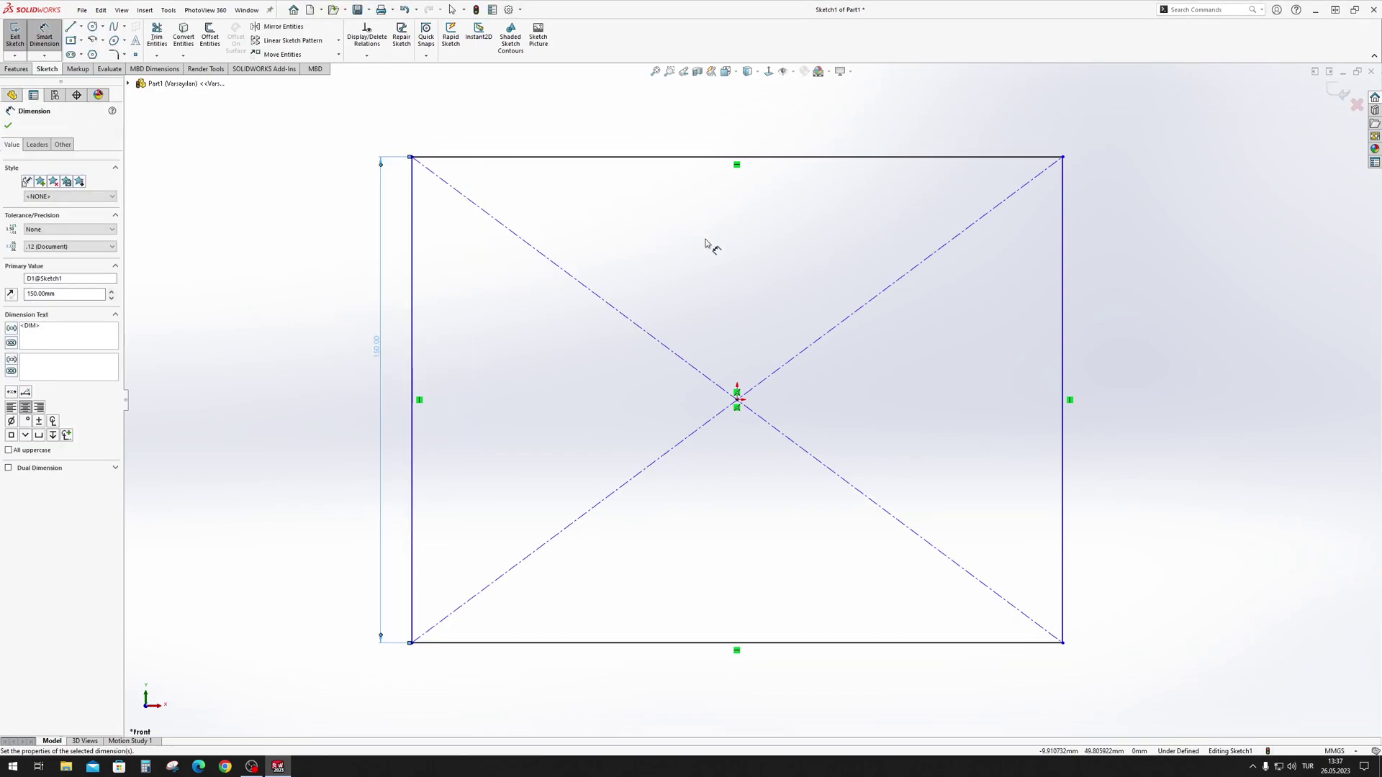
pyautogui.click(739, 158)
pyautogui.click(739, 130)
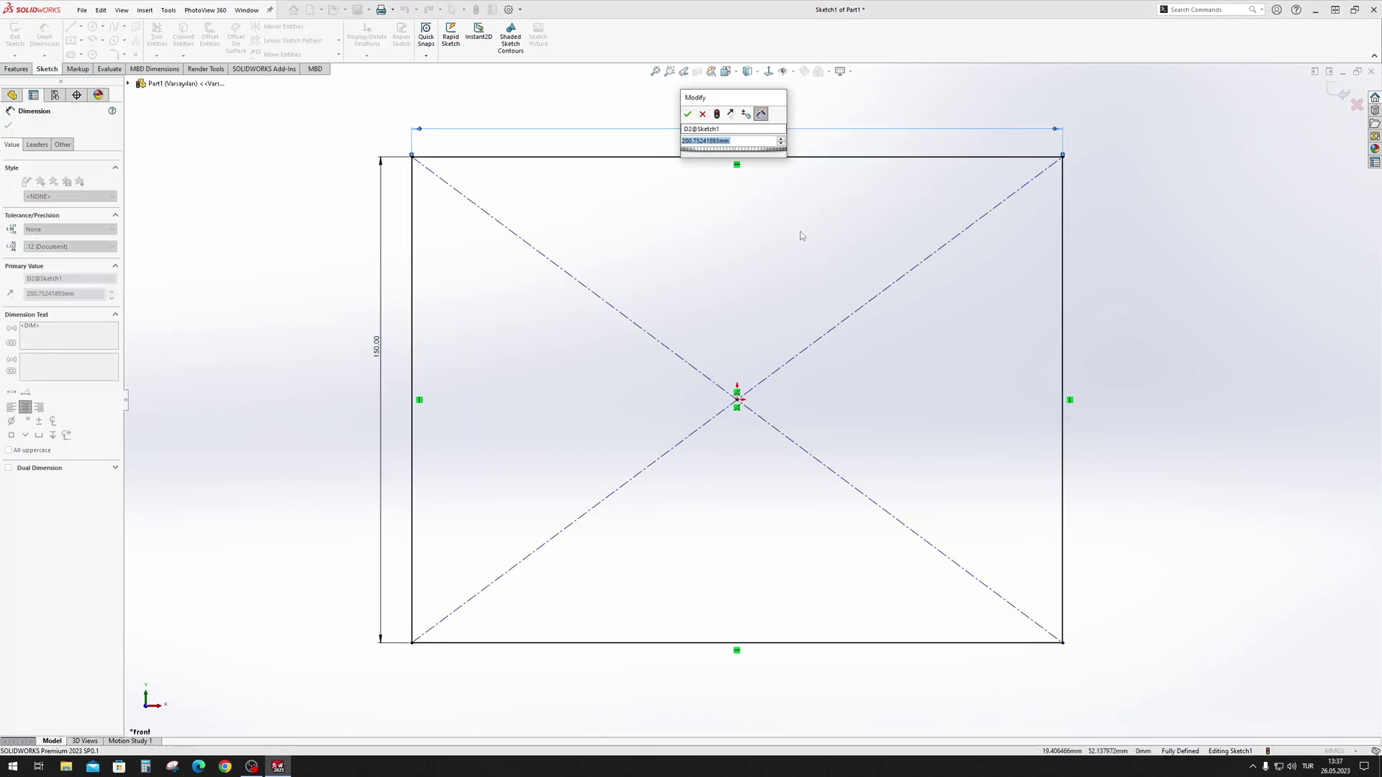
pyautogui.write('200')
pyautogui.press('Return')
pyautogui.press('Escape')
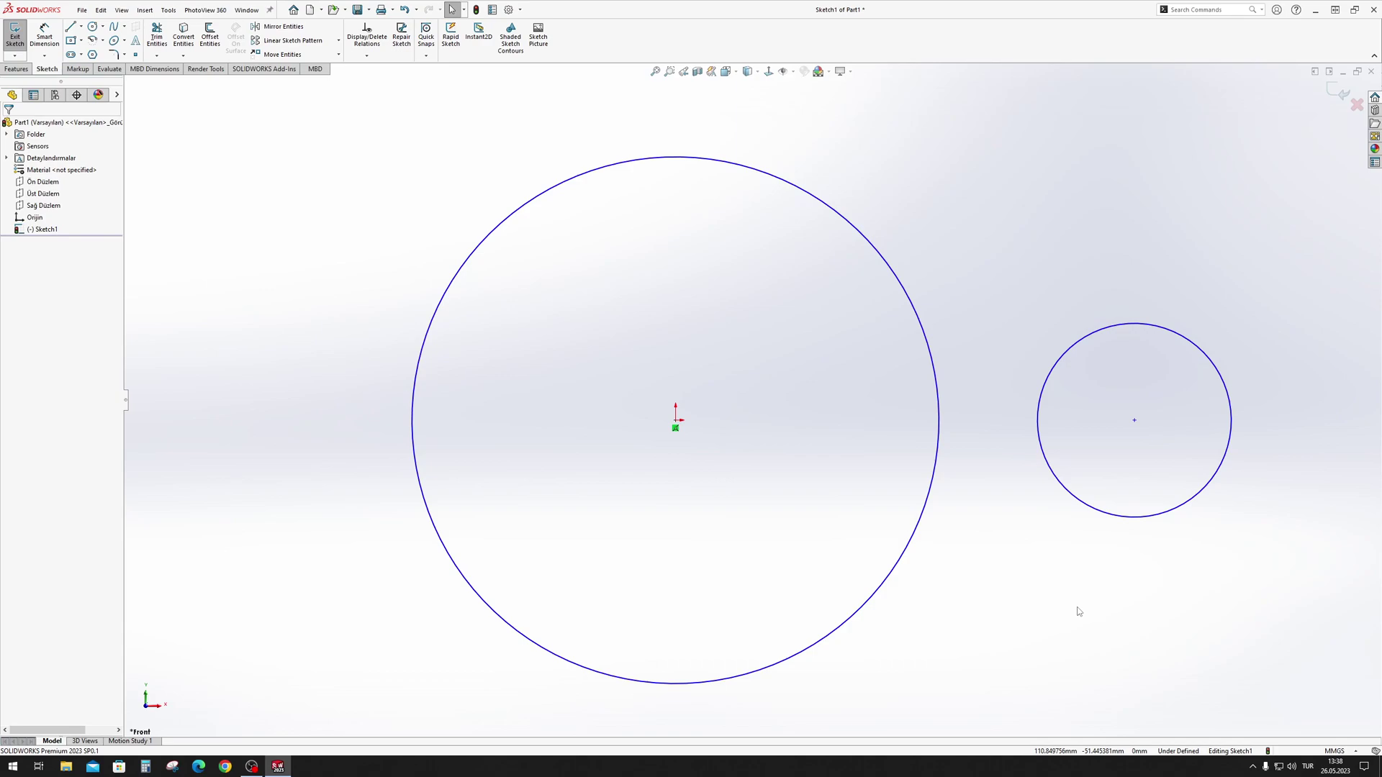
# Select all sketch entities and delete both circles, leaving only the origin
pyautogui.click(41, 181)
pyautogui.click(39, 206)
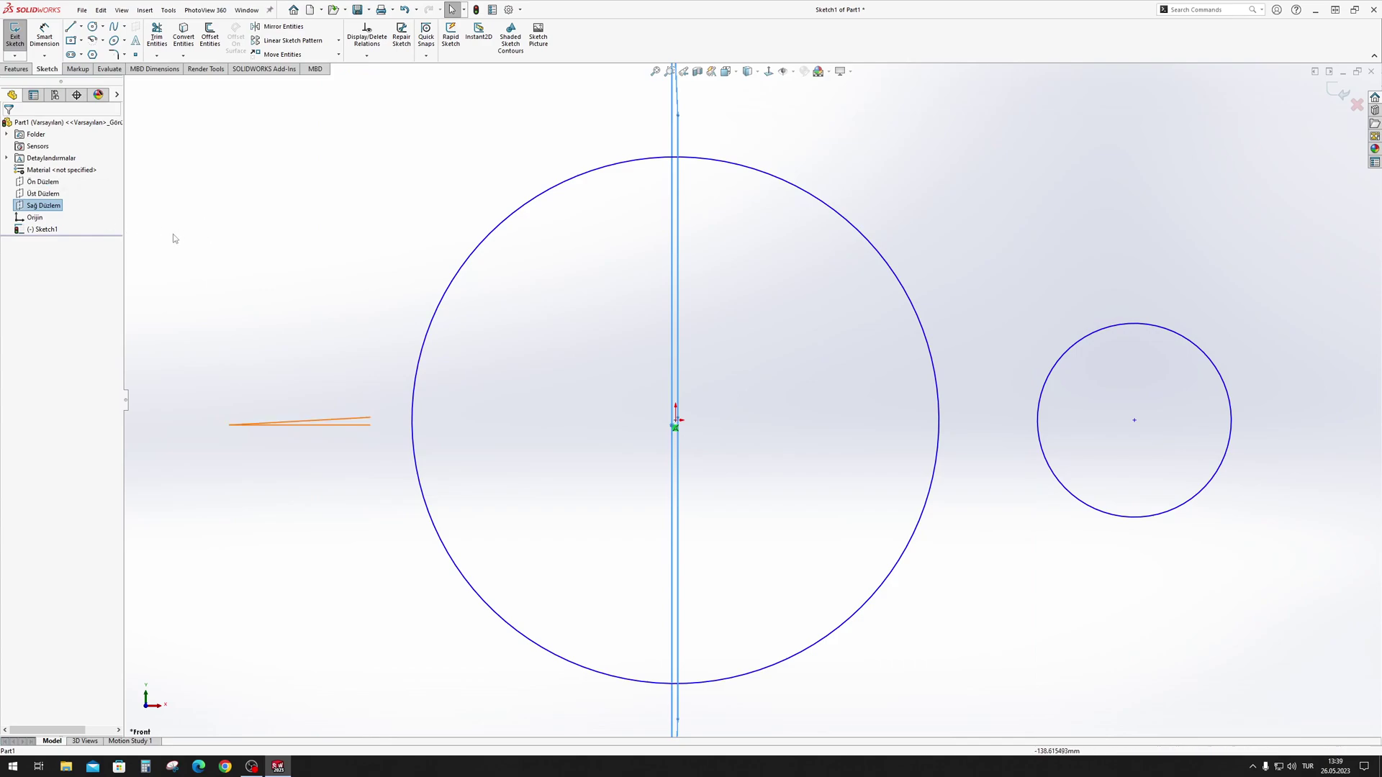
pyautogui.click(741, 334)
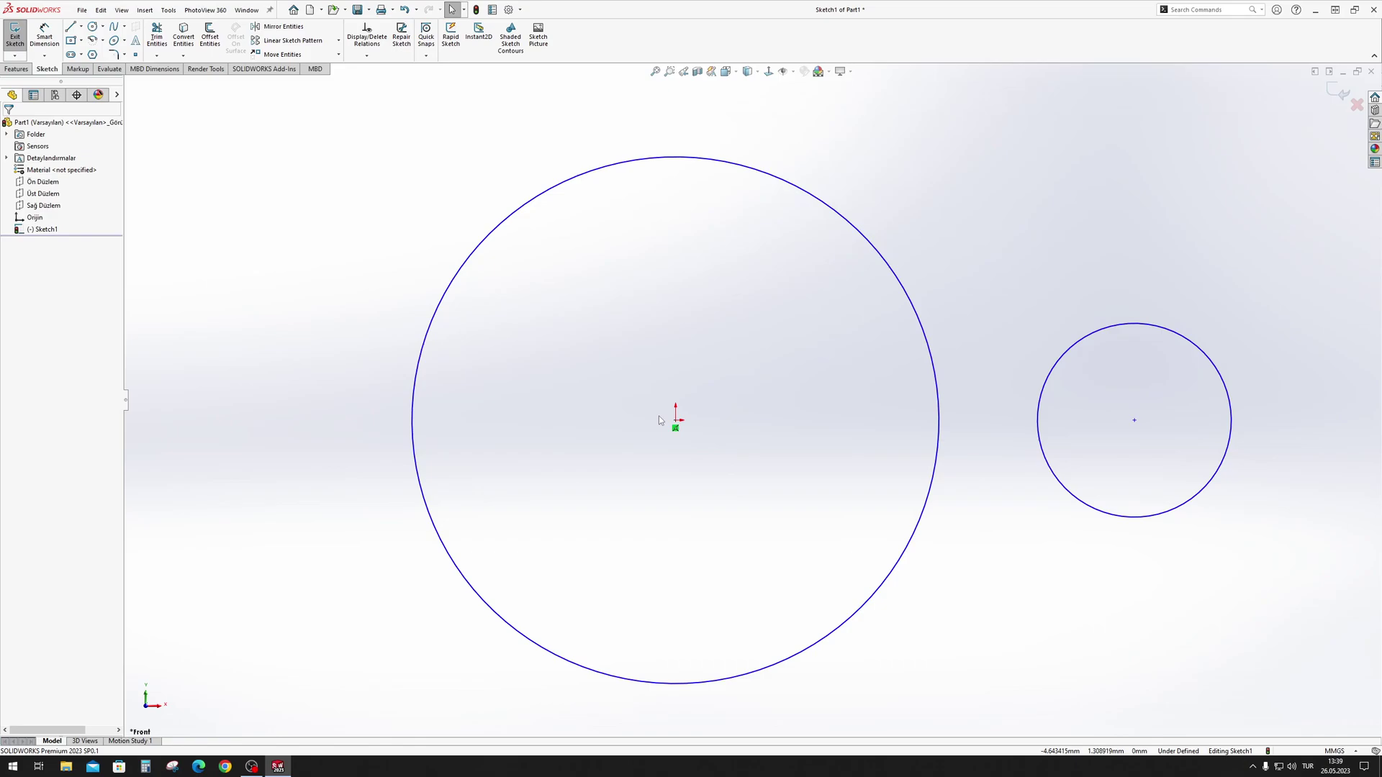
pyautogui.hotkey('ctrl', 'a')
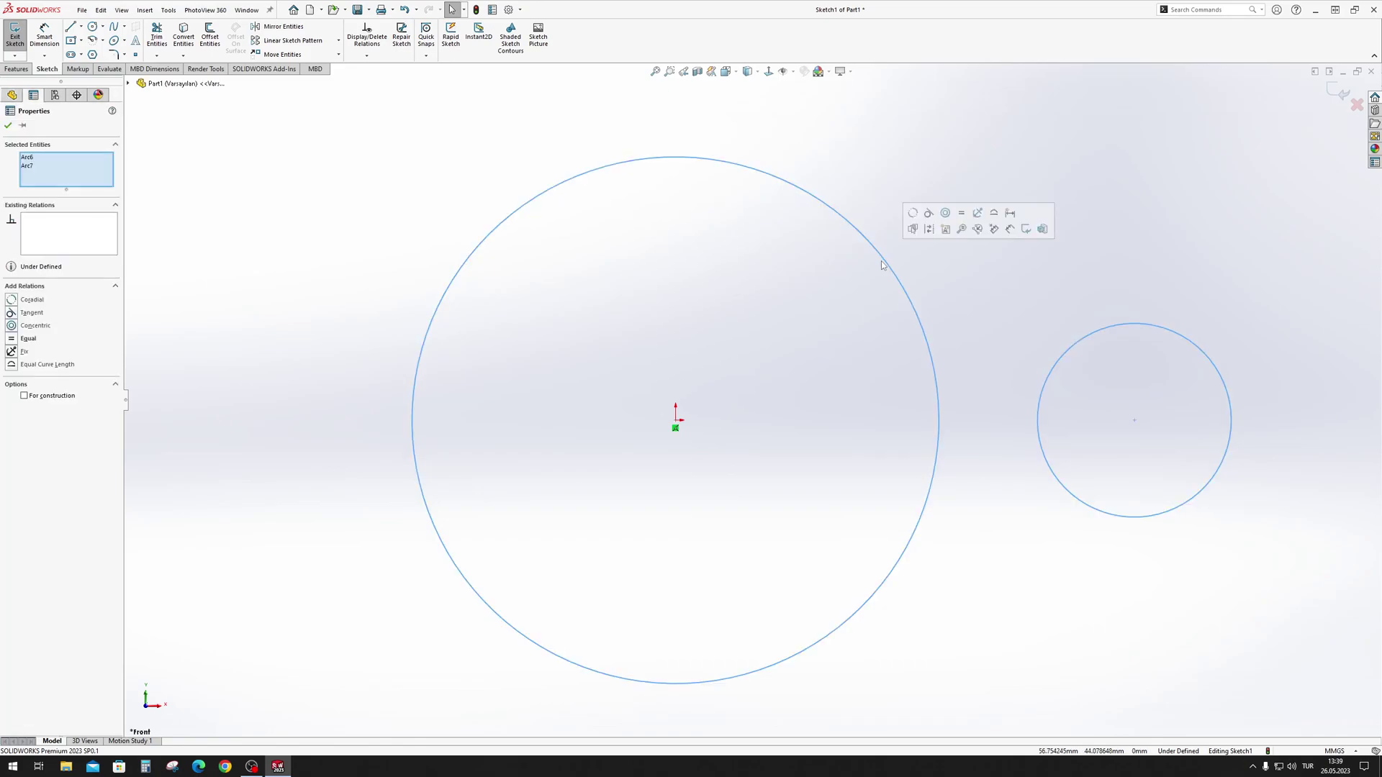
pyautogui.press('Delete')
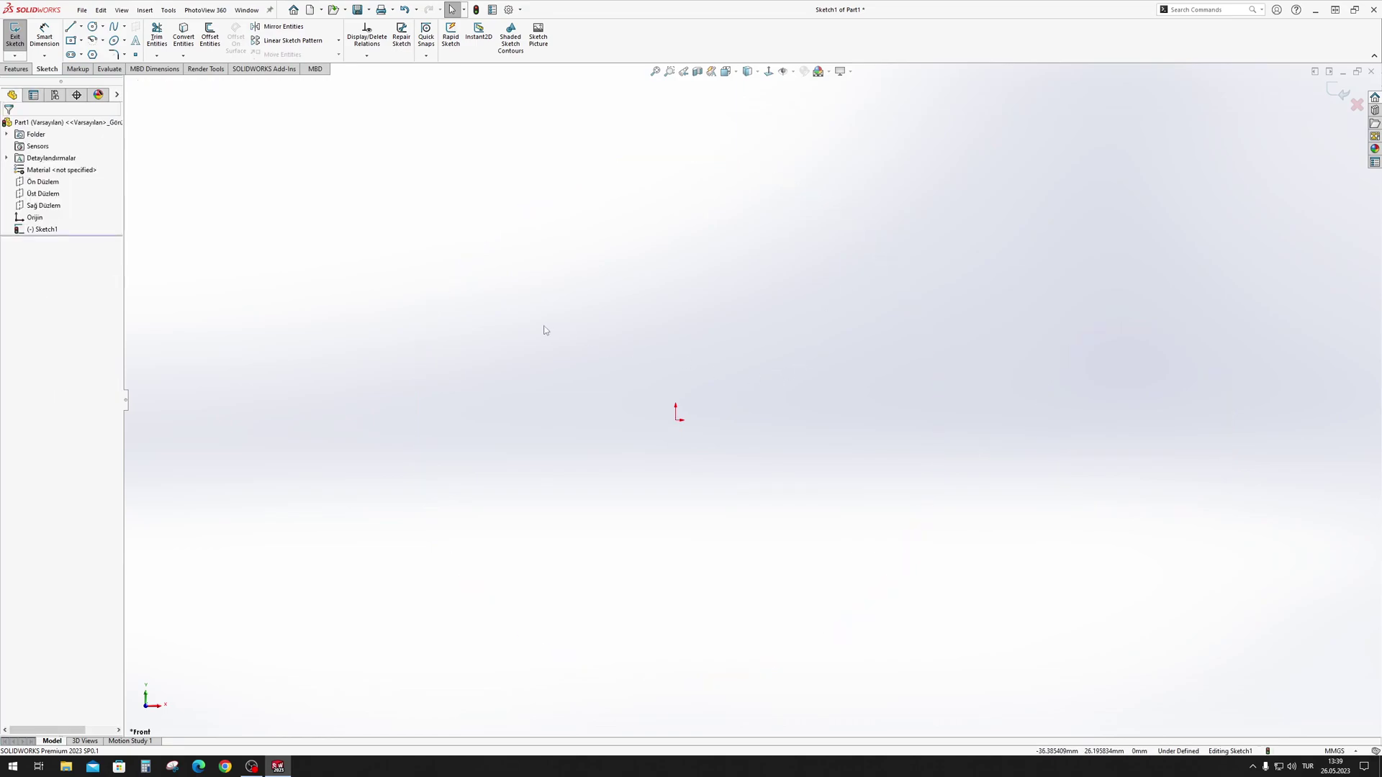